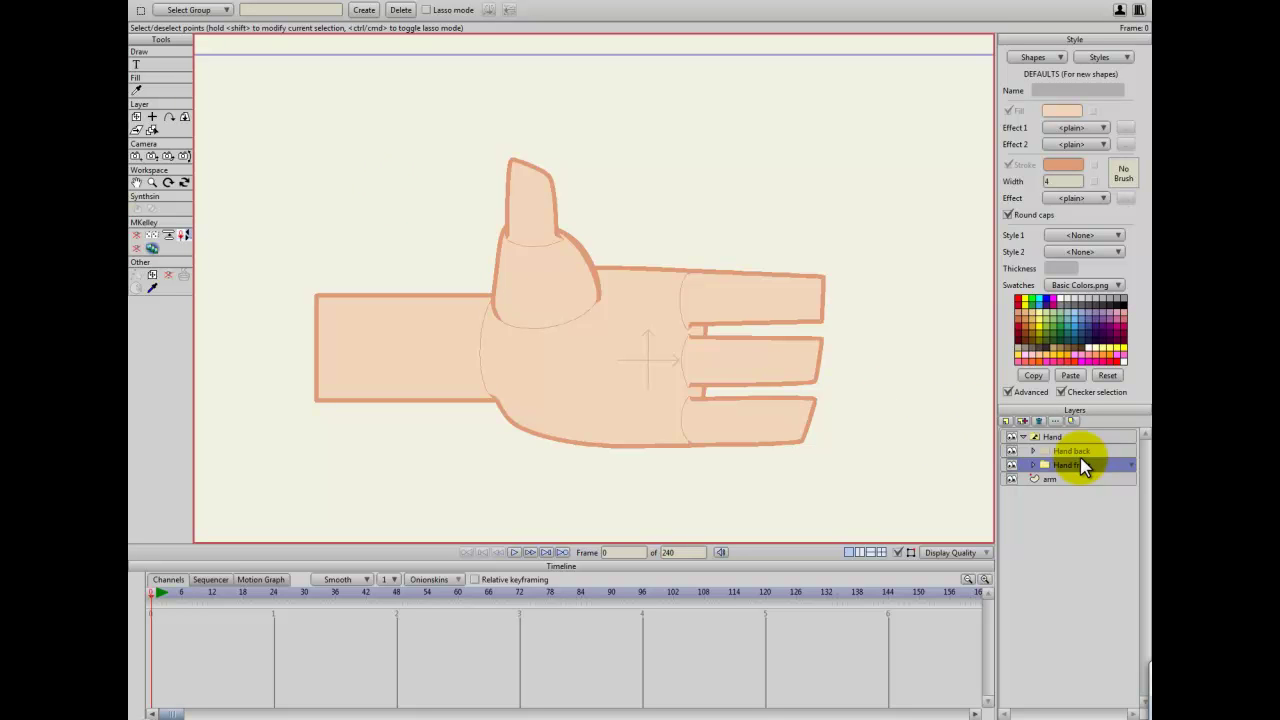
# Examine the layers inside the Hand back and Hand front groups of the Hand switch layer and collapse both groups
pyautogui.click(1033, 451)
pyautogui.click(1033, 451)
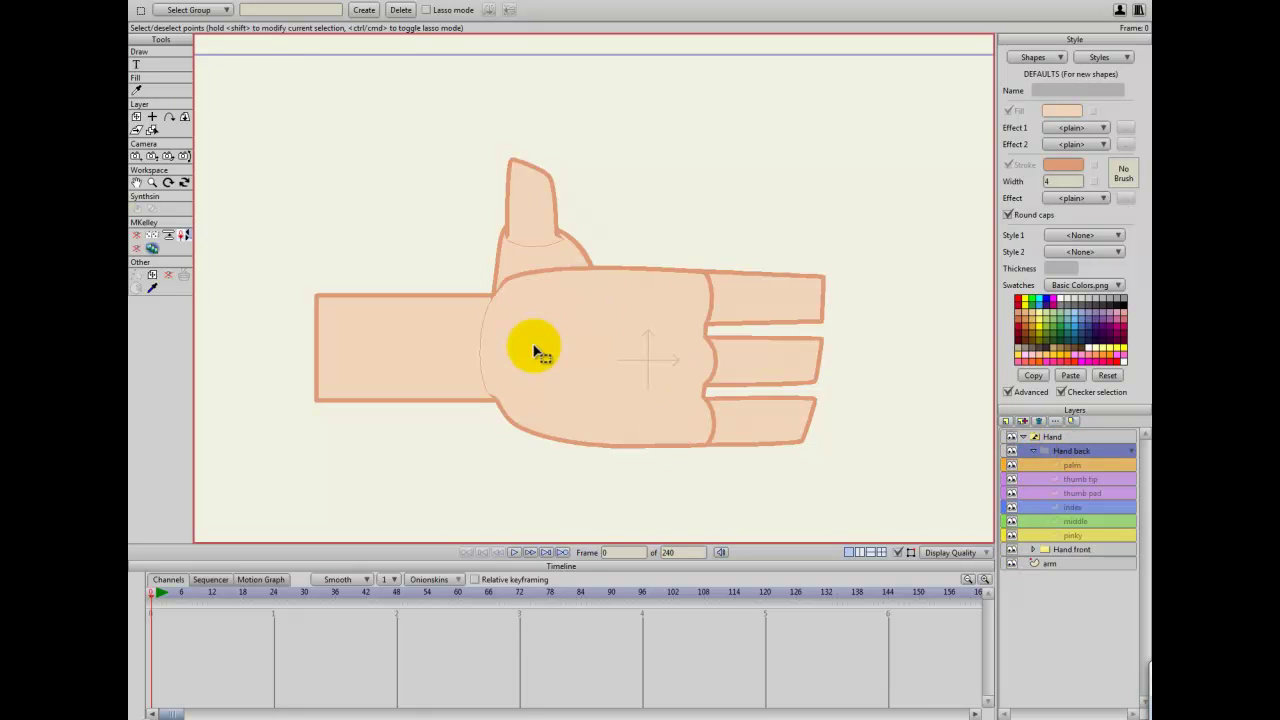
pyautogui.click(1033, 550)
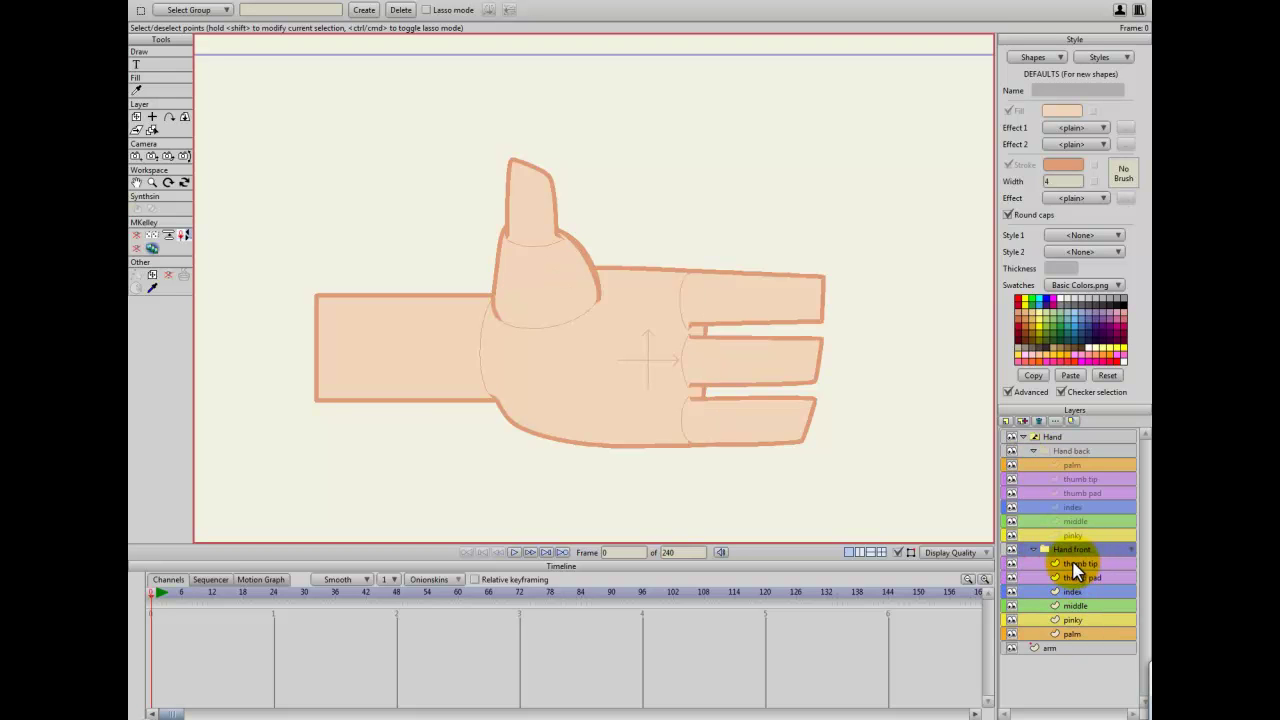
pyautogui.click(1045, 451)
pyautogui.click(1034, 452)
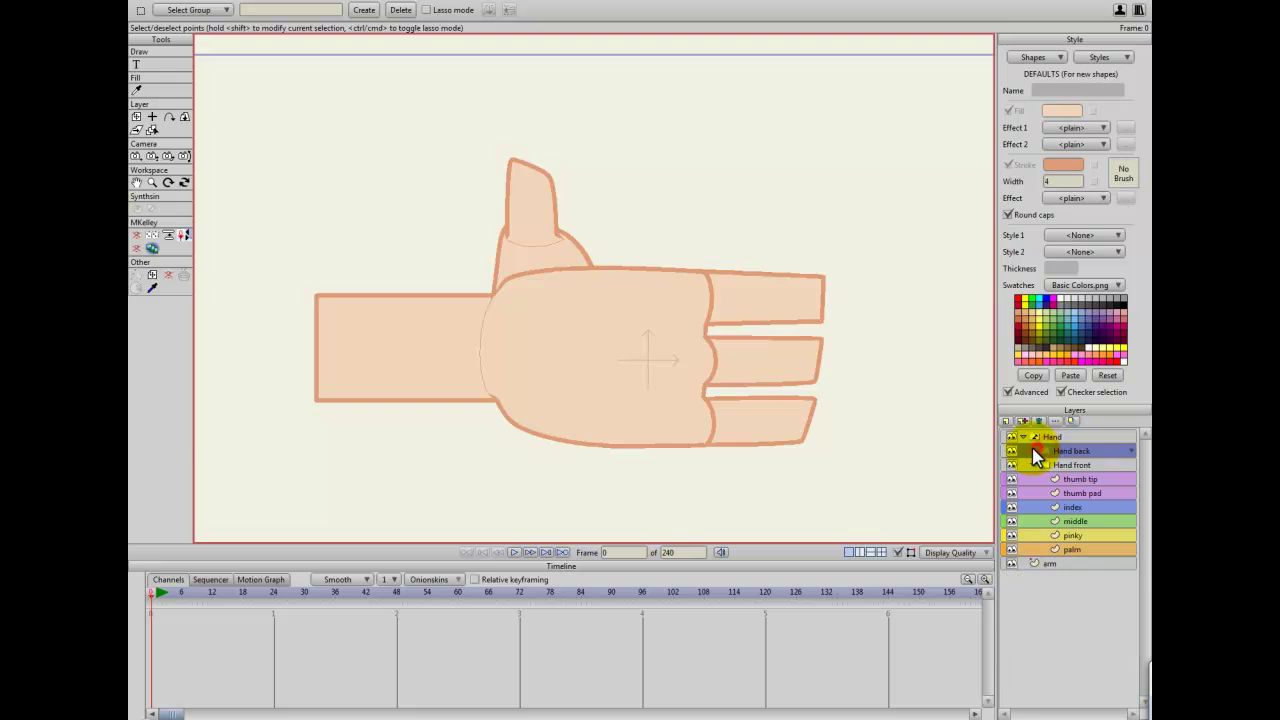
pyautogui.click(1037, 466)
# Create a bone layer above Hand and move the Hand and arm layers into it, keeping Hand above arm
pyautogui.click(1034, 441)
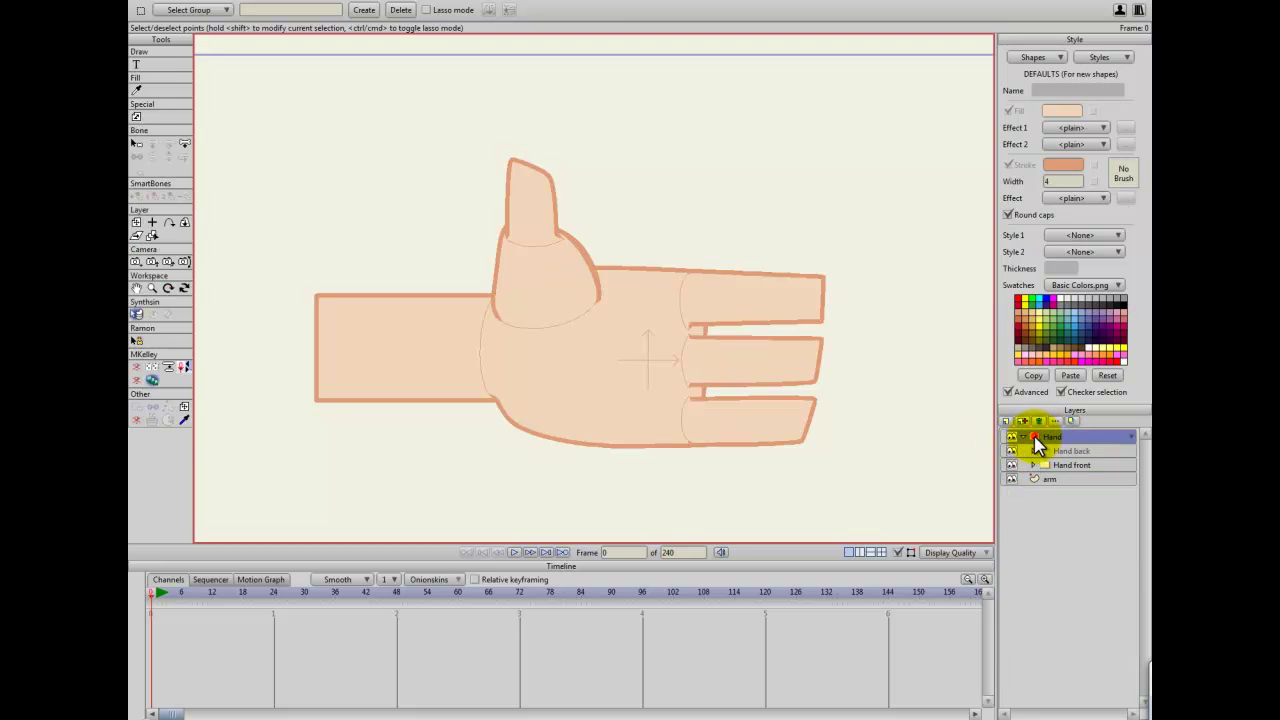
pyautogui.click(1022, 421)
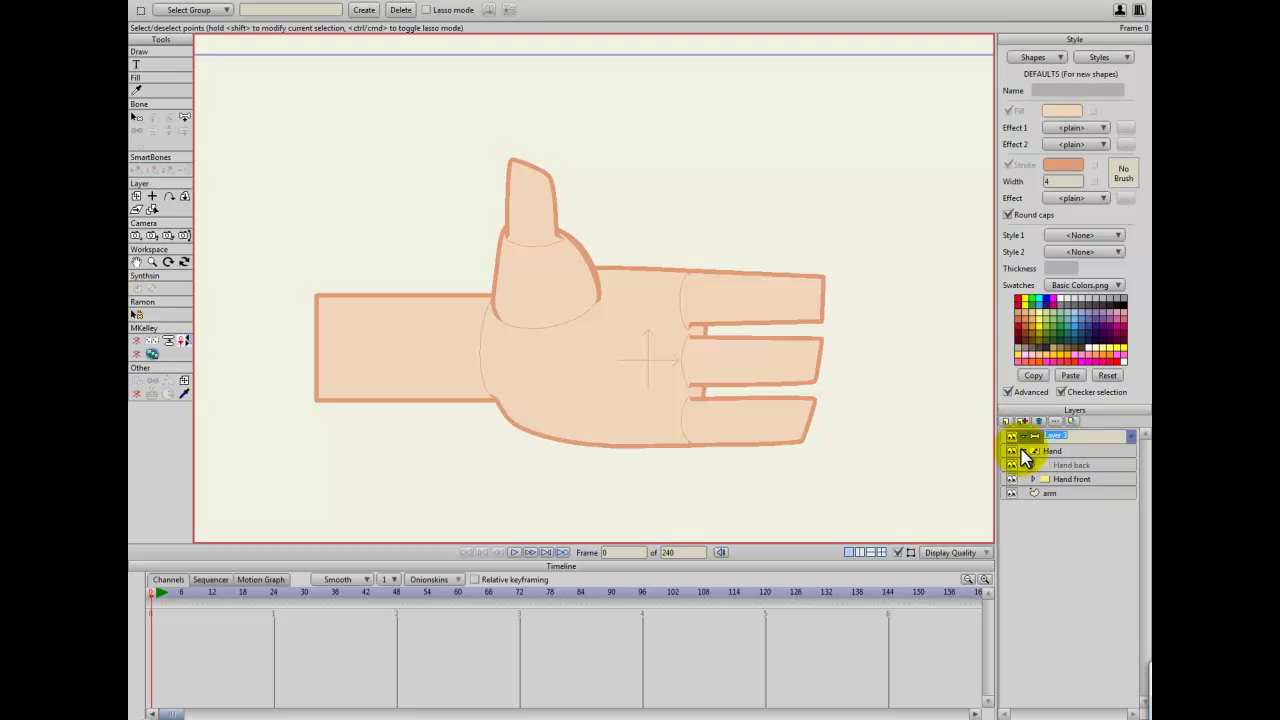
pyautogui.moveTo(1030, 451); pyautogui.dragTo(1033, 441)
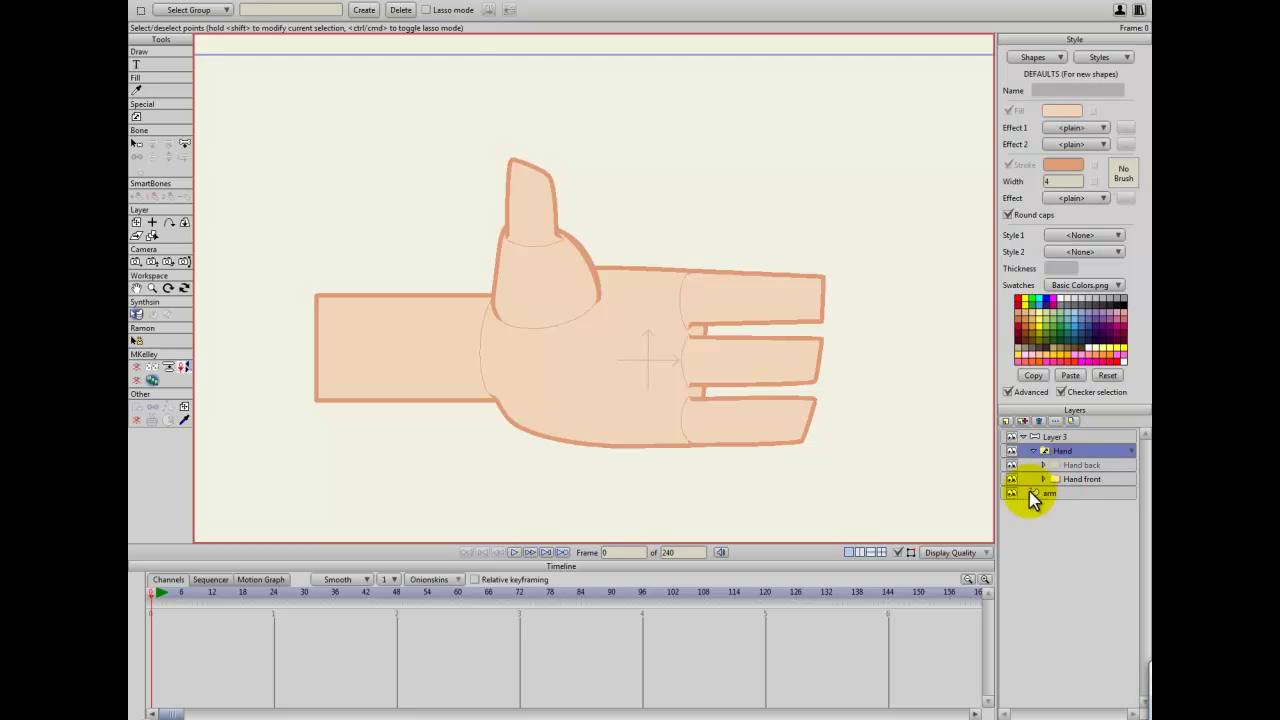
pyautogui.moveTo(1030, 491); pyautogui.dragTo(1044, 450)
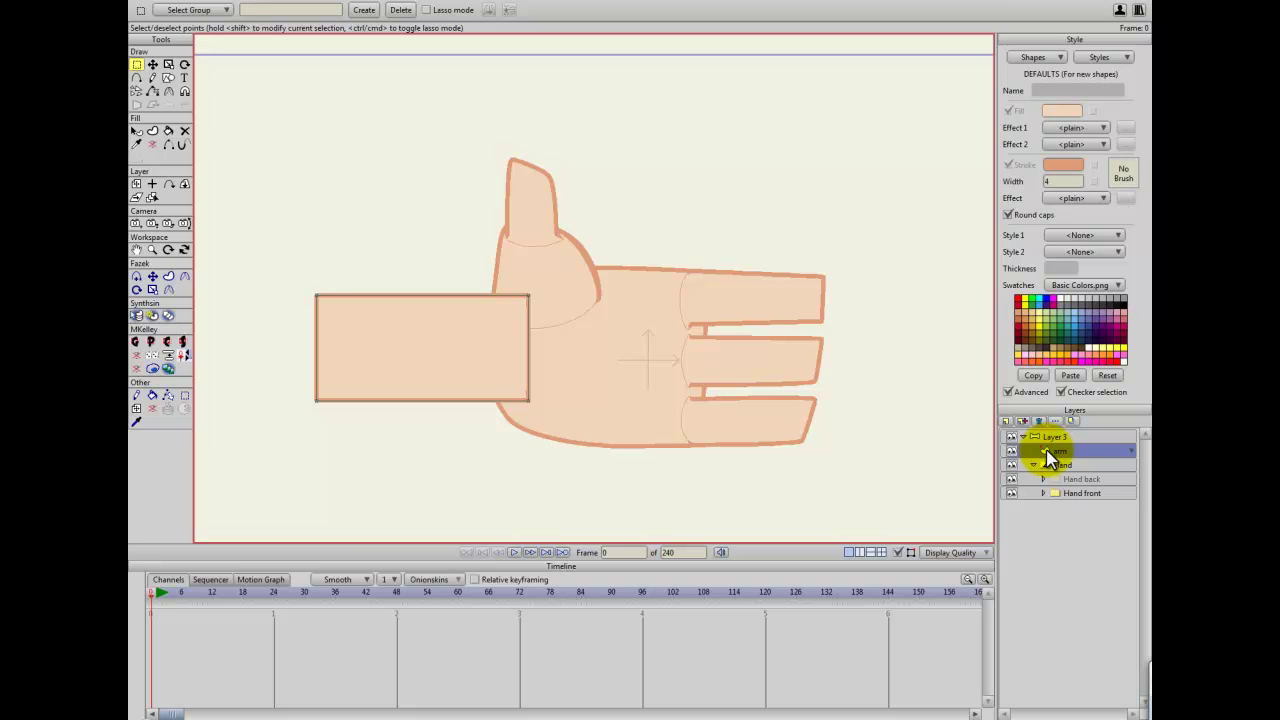
pyautogui.moveTo(1044, 462); pyautogui.dragTo(1044, 443)
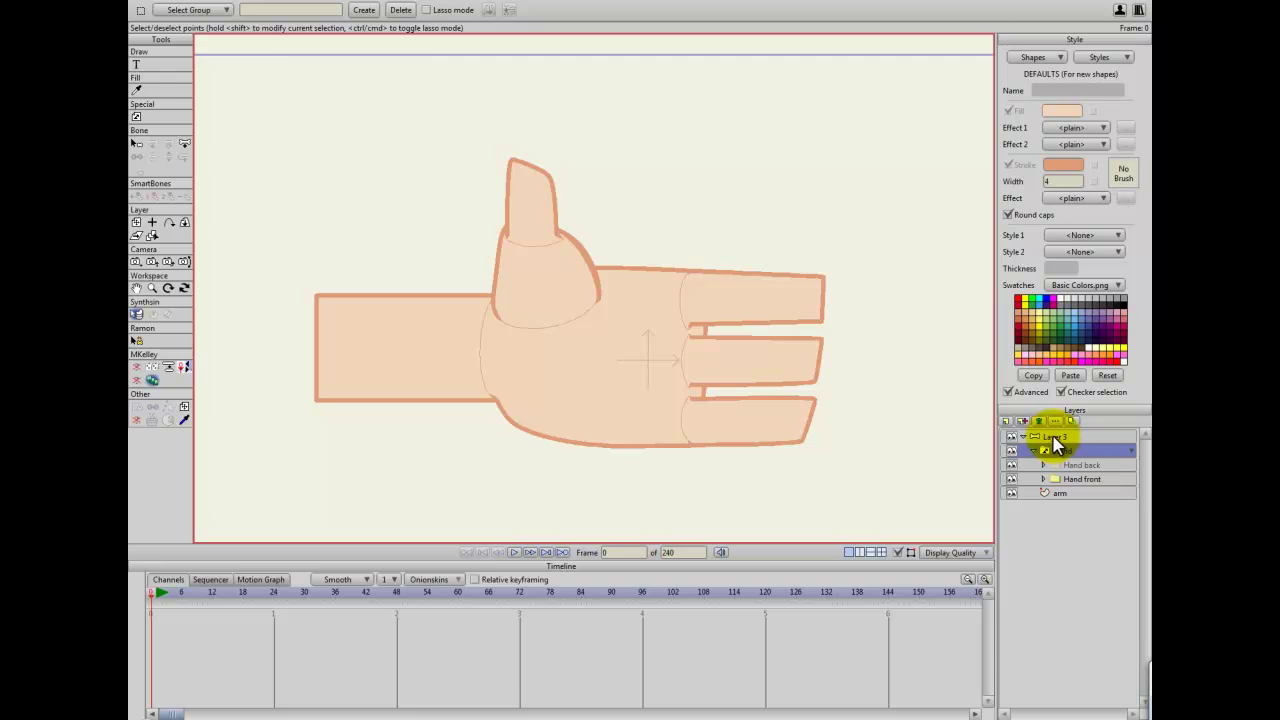
# Rename the new bone layer as Arm
pyautogui.doubleClick(1062, 438)
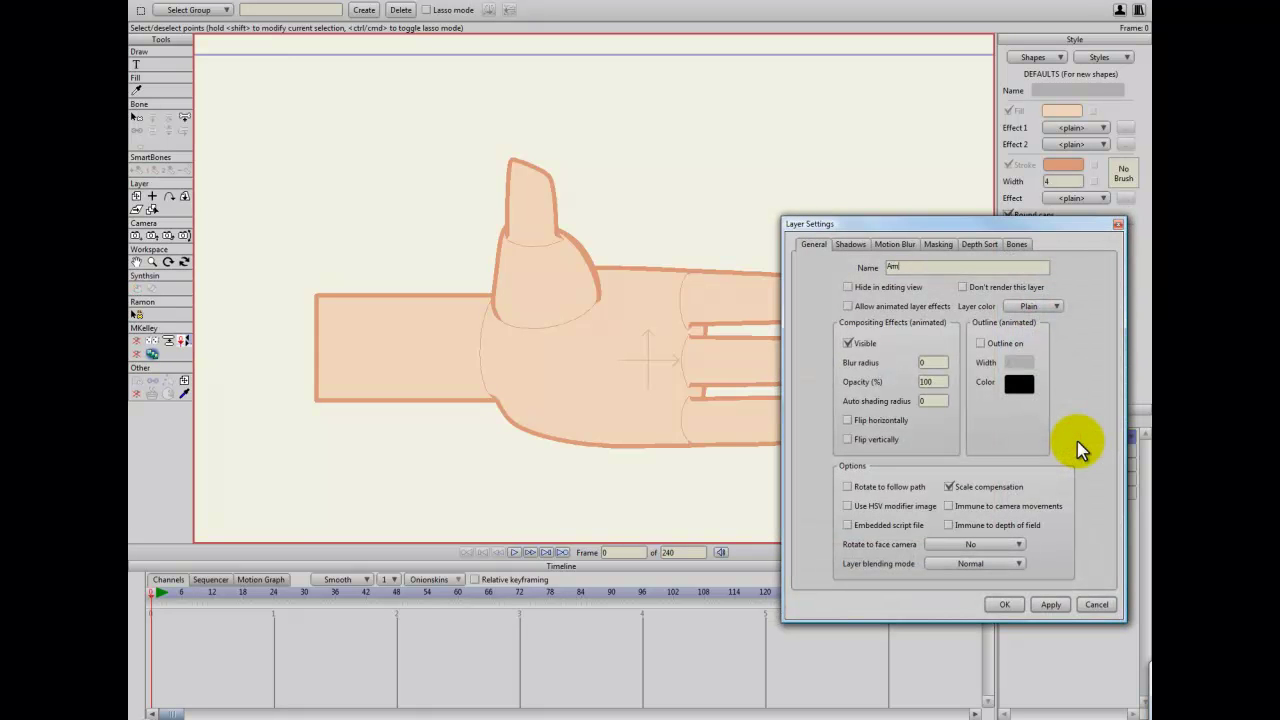
pyautogui.press('Return')
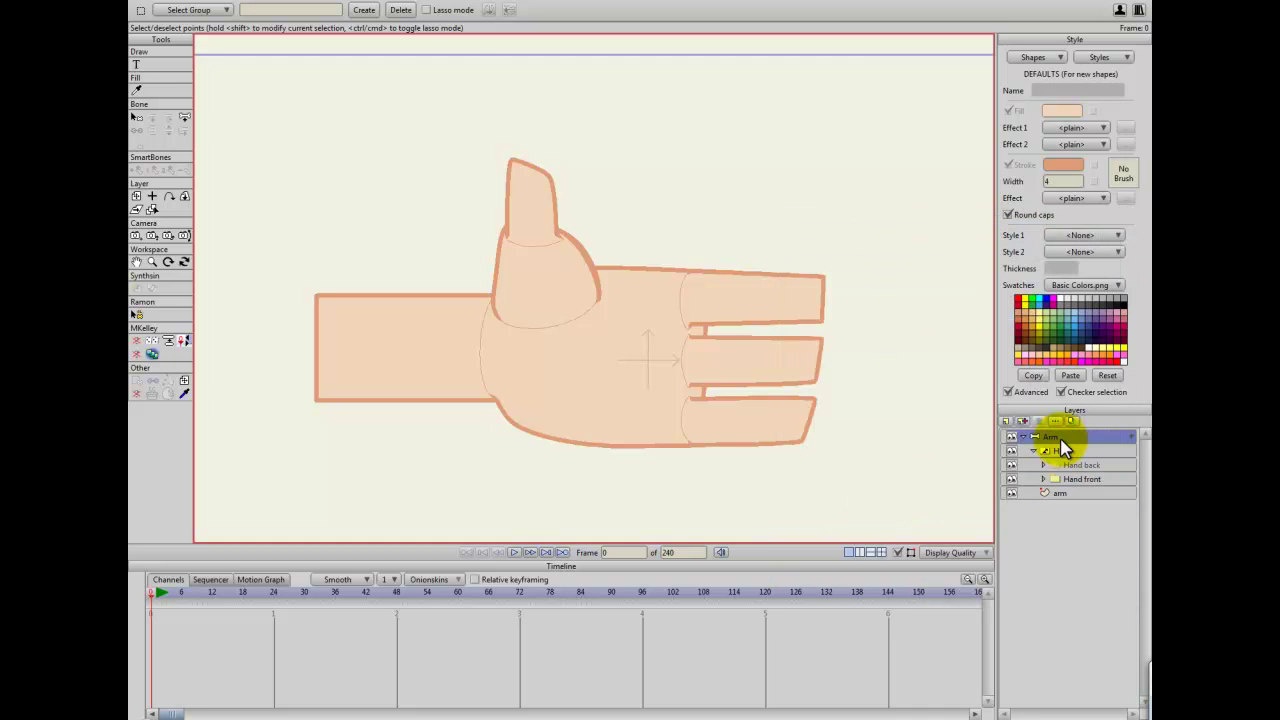
pyautogui.click(1061, 451)
# On the Arm layer, add a forearm bone, a palm bone from wrist to knuckles, and two chained bones along the thumb
pyautogui.click(1062, 436)
pyautogui.click(184, 117)
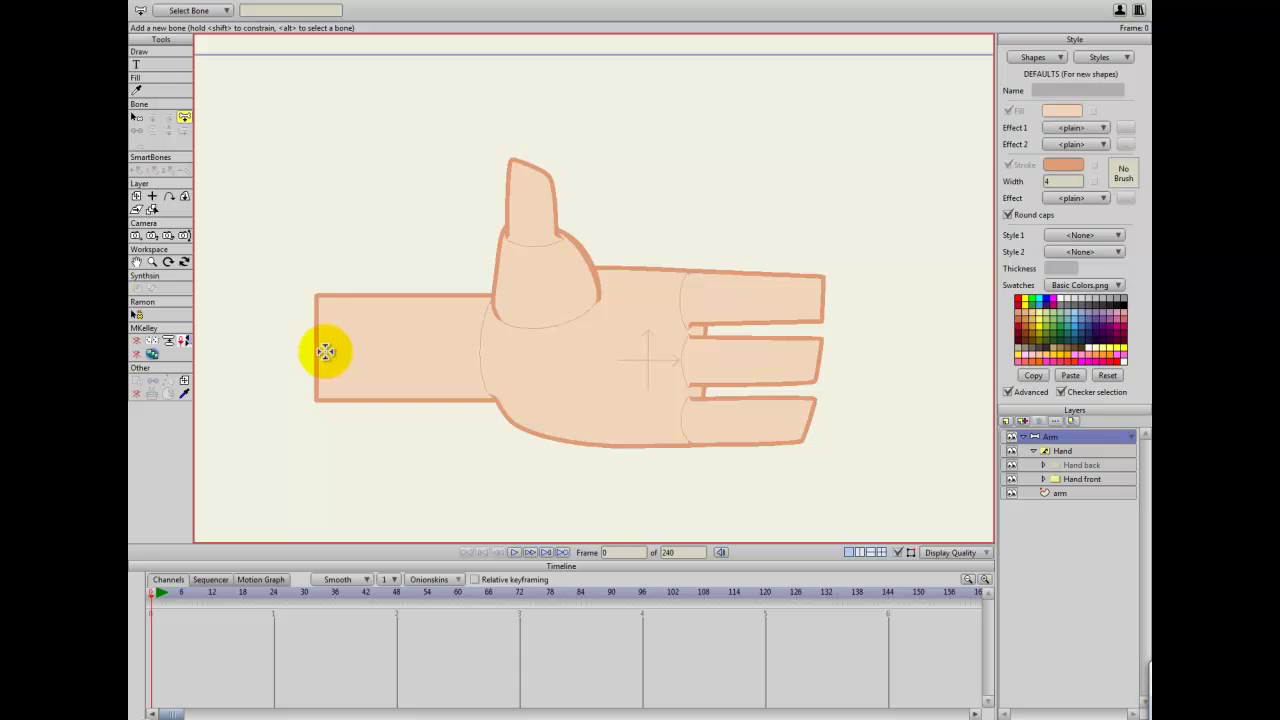
pyautogui.moveTo(319, 349); pyautogui.dragTo(388, 349)
pyautogui.moveTo(477, 350); pyautogui.dragTo(703, 355)
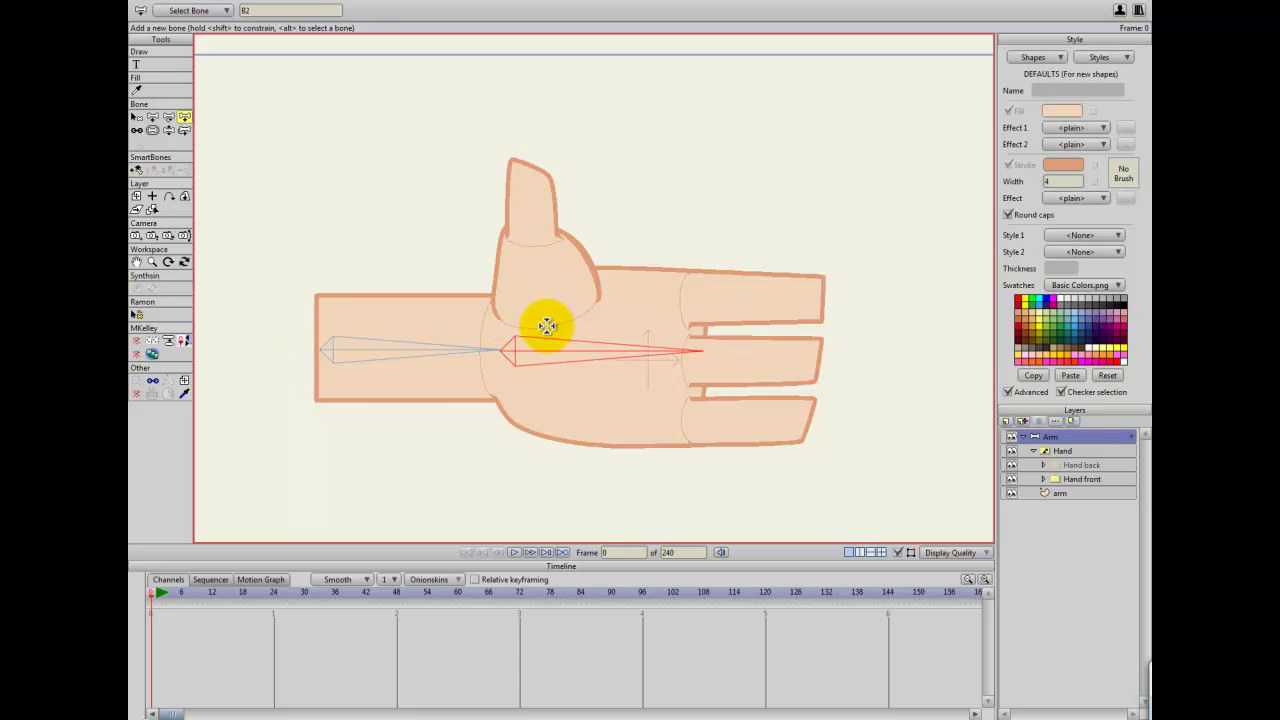
pyautogui.moveTo(547, 323); pyautogui.dragTo(528, 162)
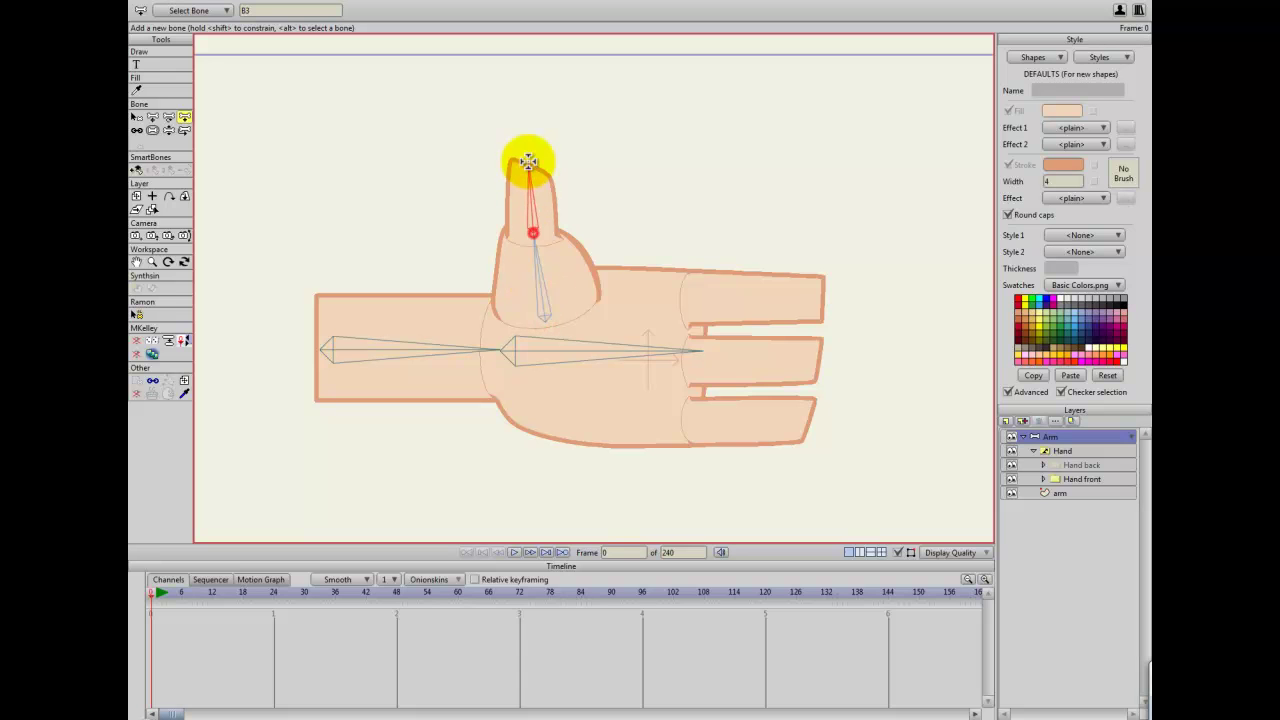
# Add one bone along each of the index, middle and pinky fingers, selecting the palm bone as parent for the index and middle bones
pyautogui.click(615, 353)
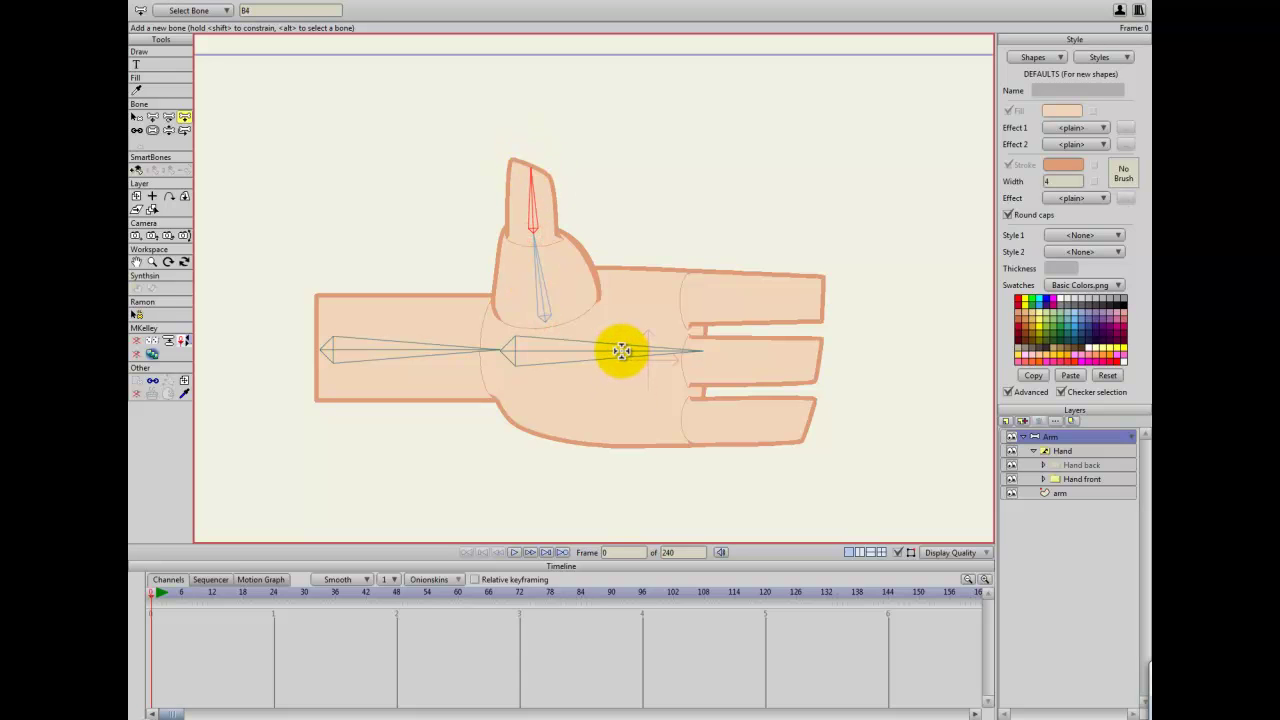
pyautogui.keyDown('alt'); pyautogui.click(621, 351); pyautogui.keyUp('alt')
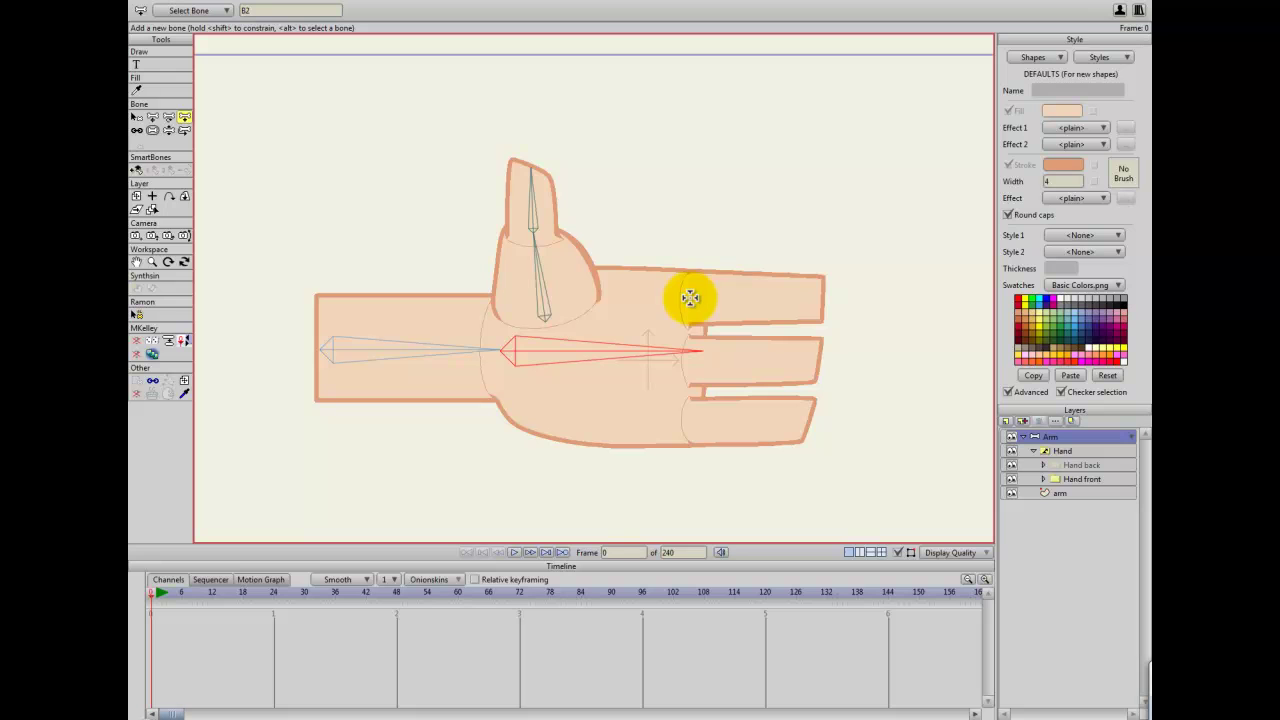
pyautogui.moveTo(690, 297); pyautogui.dragTo(820, 298)
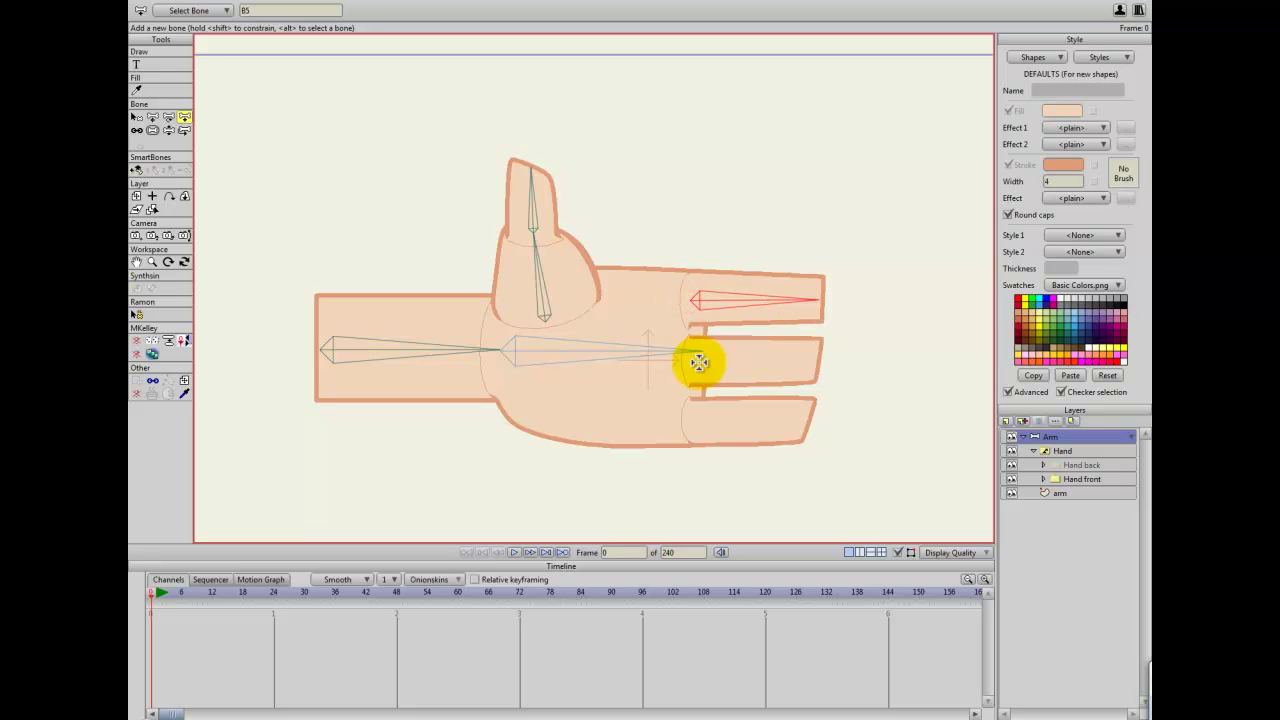
pyautogui.keyDown('alt'); pyautogui.click(603, 353); pyautogui.keyUp('alt')
pyautogui.moveTo(686, 361); pyautogui.dragTo(827, 360)
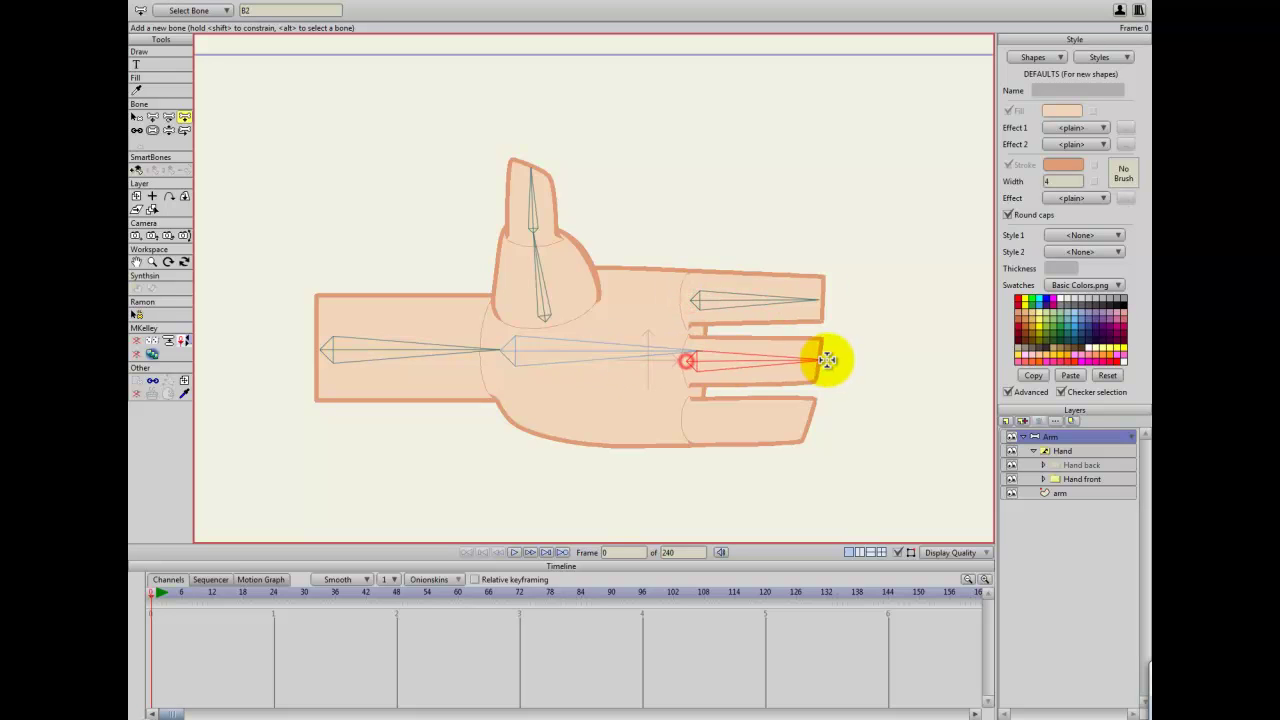
pyautogui.moveTo(688, 423); pyautogui.dragTo(806, 421)
# Reparent the pinky bone from the middle finger bone to the palm bone
pyautogui.click(152, 130)
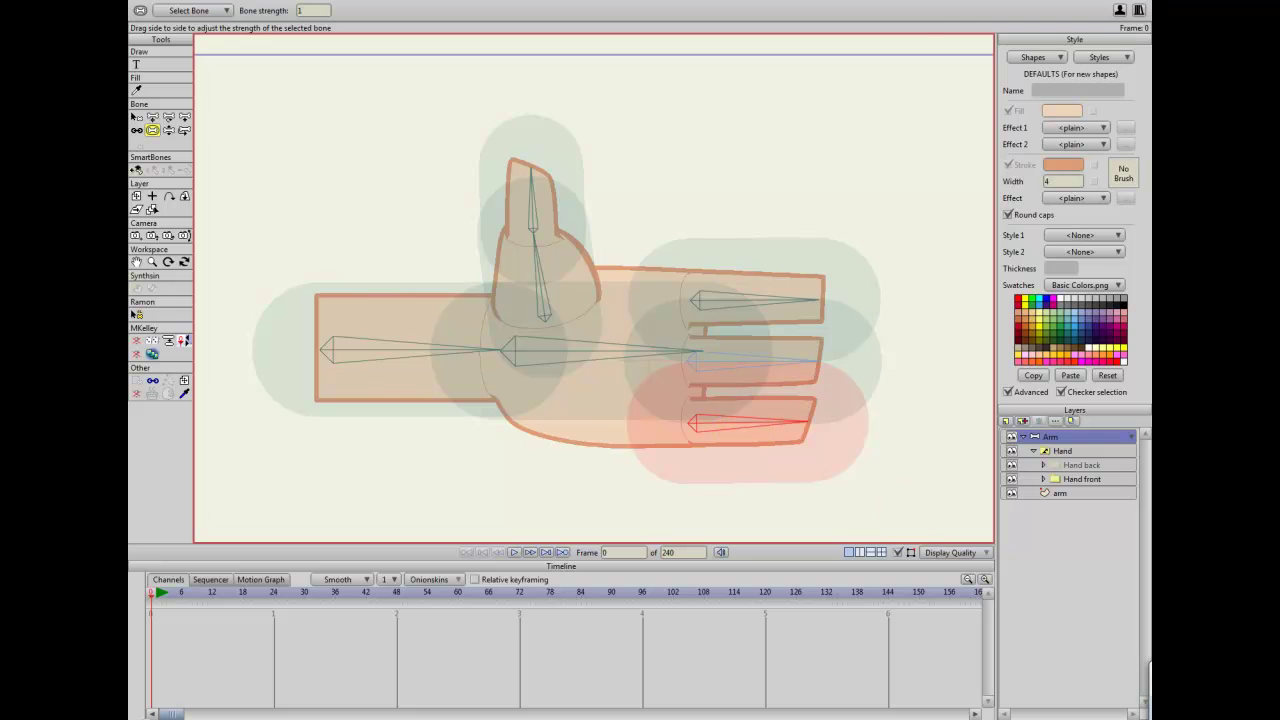
pyautogui.click(136, 130)
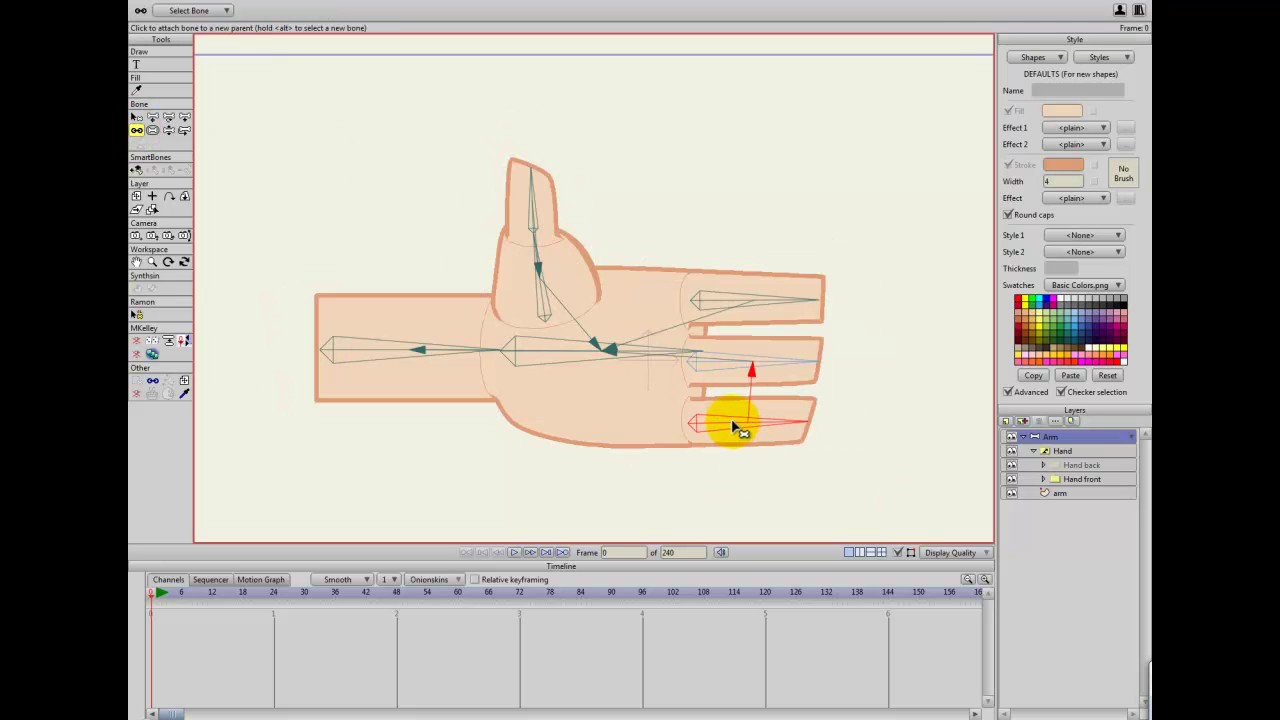
pyautogui.click(592, 355)
pyautogui.click(670, 407)
pyautogui.click(705, 352)
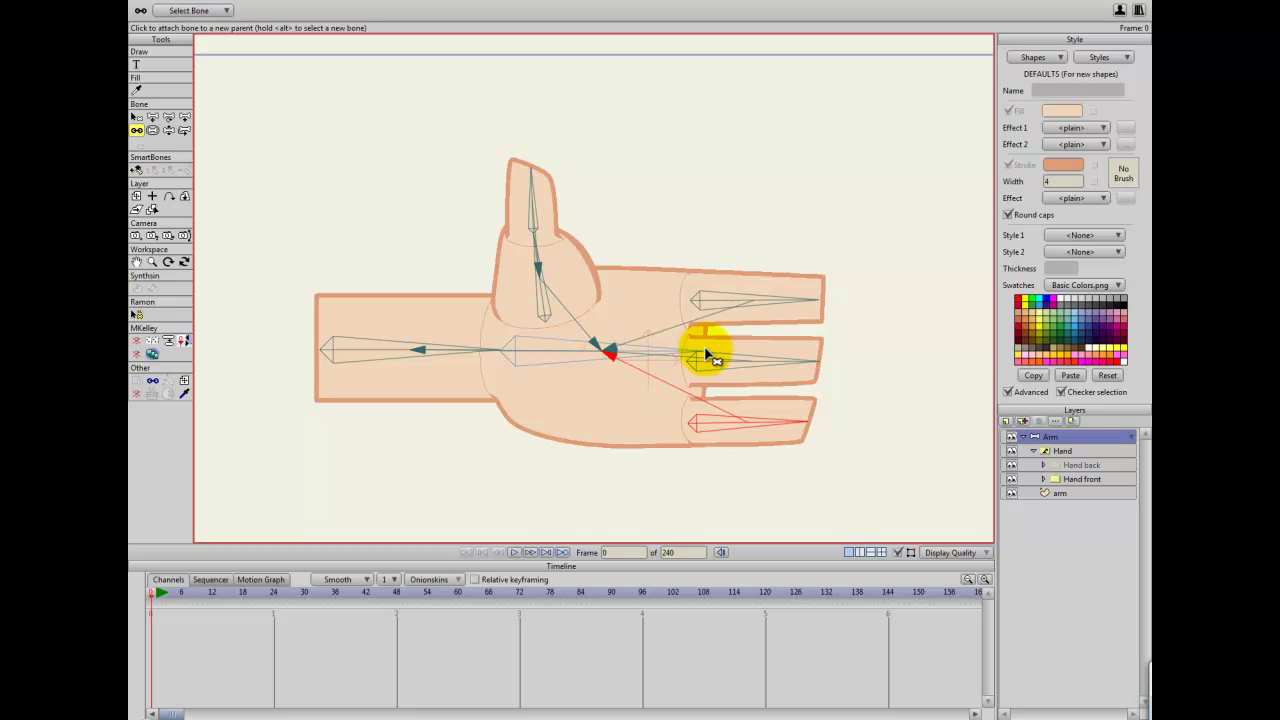
# Reduce the bone strength of all bones to 0.4409
pyautogui.click(152, 130)
pyautogui.moveTo(706, 320)
pyautogui.mouseDown()
pyautogui.moveTo(591, 320)
pyautogui.moveTo(760, 330)
pyautogui.moveTo(749, 297)
pyautogui.moveTo(704, 303)
pyautogui.mouseUp()
pyautogui.click(136, 132)
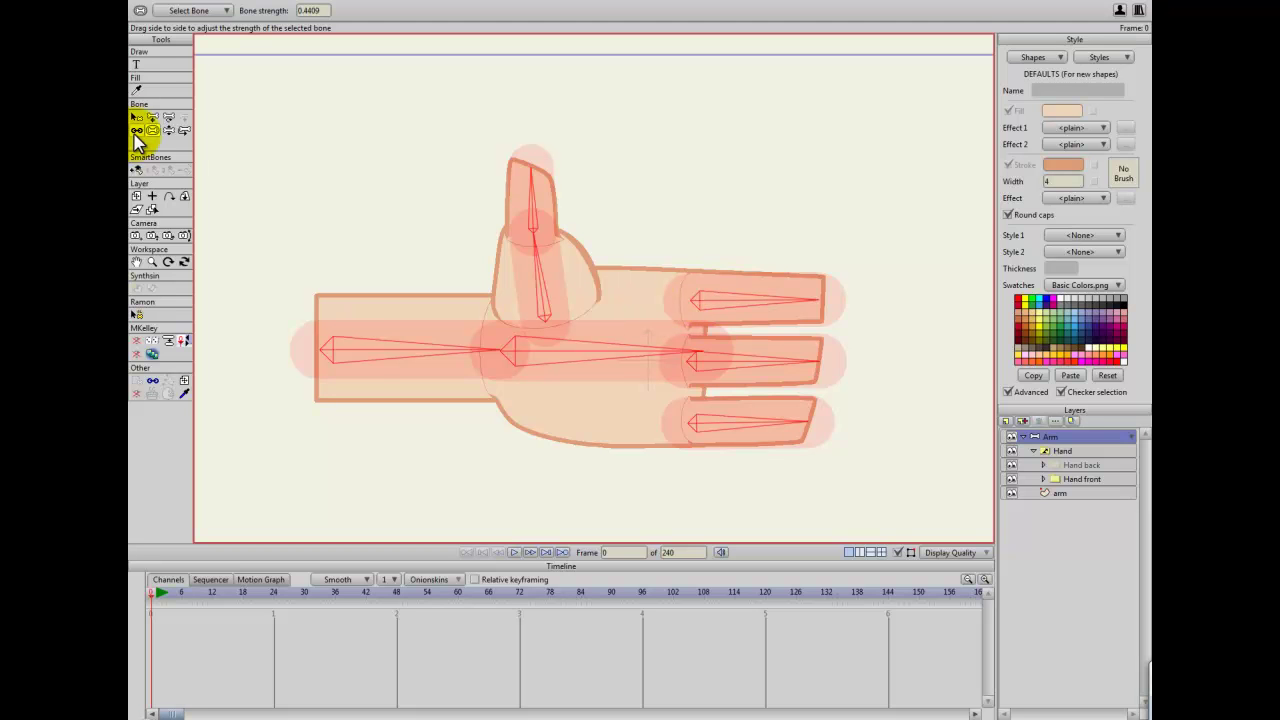
# Test the rig by rotating the index, middle and pinky bones apart and back to roughly their original pose
pyautogui.click(174, 131)
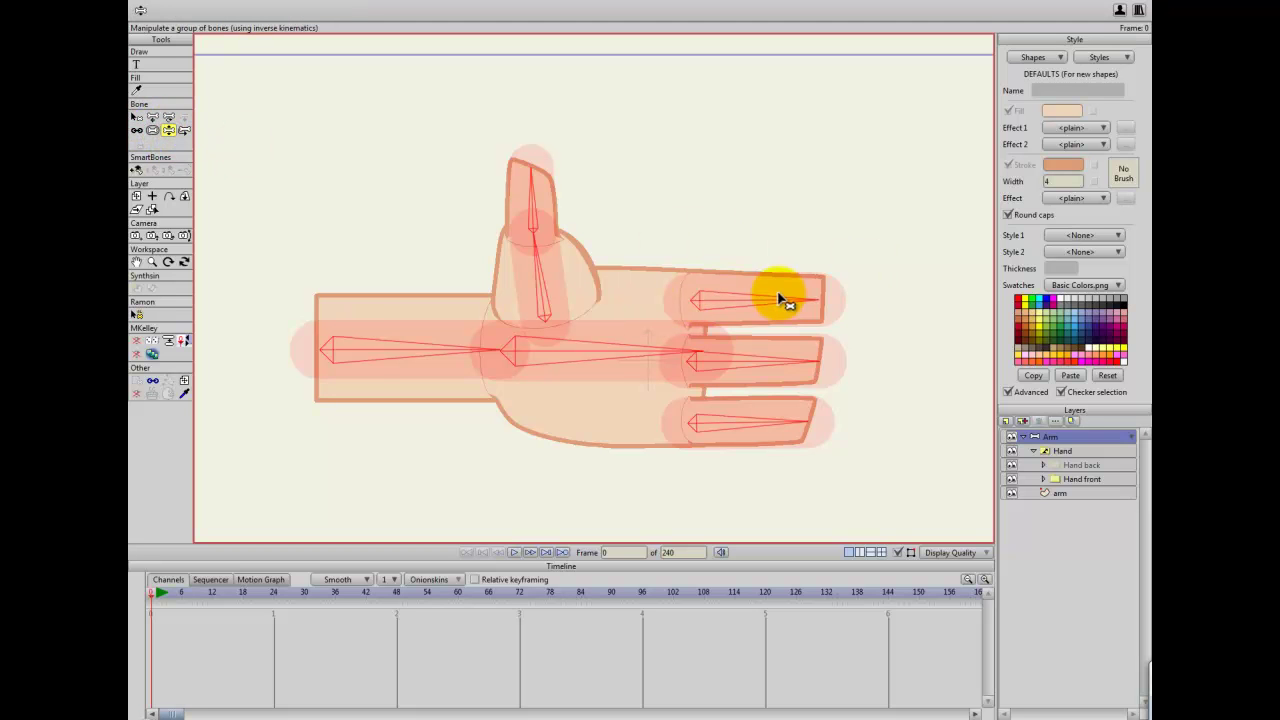
pyautogui.moveTo(783, 297); pyautogui.dragTo(775, 188)
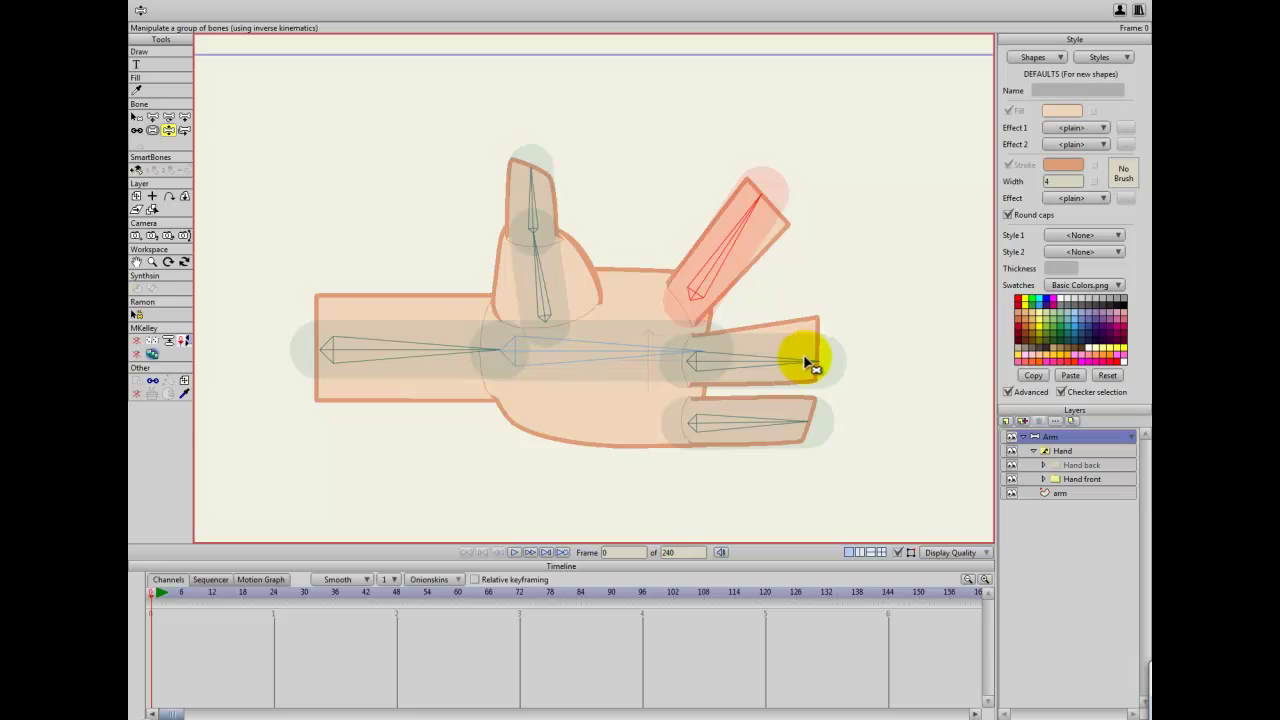
pyautogui.moveTo(809, 360); pyautogui.dragTo(808, 318)
pyautogui.moveTo(790, 418); pyautogui.dragTo(786, 500)
pyautogui.moveTo(786, 329); pyautogui.dragTo(808, 420)
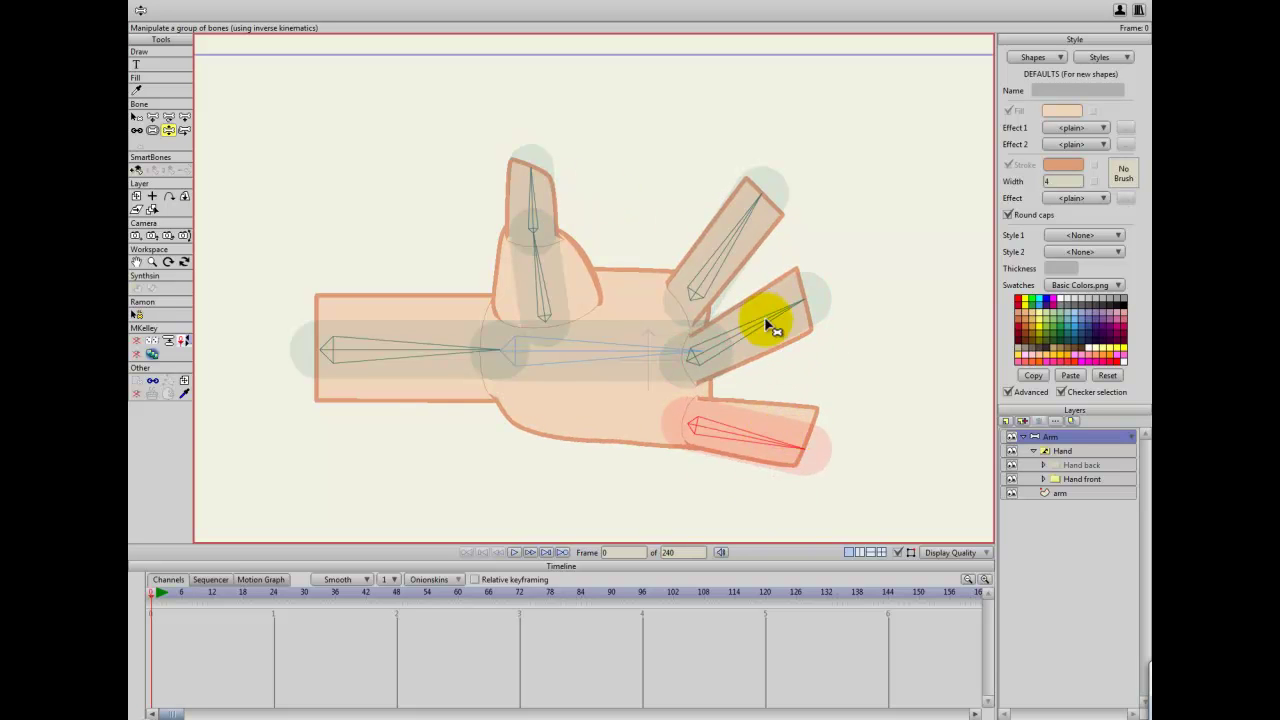
pyautogui.moveTo(768, 325); pyautogui.dragTo(768, 382)
pyautogui.moveTo(740, 237); pyautogui.dragTo(774, 308)
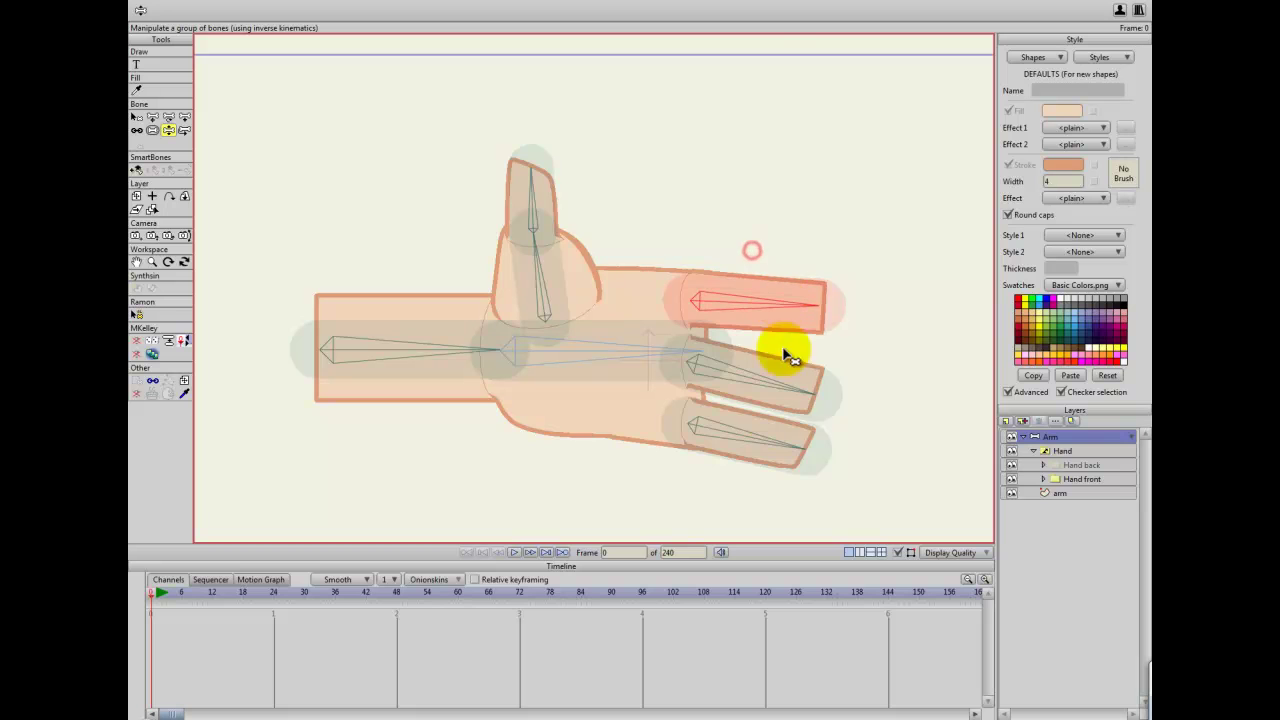
pyautogui.moveTo(774, 382); pyautogui.dragTo(777, 362)
pyautogui.moveTo(764, 446)
pyautogui.mouseDown()
pyautogui.moveTo(766, 424)
pyautogui.moveTo(770, 437)
pyautogui.mouseUp()
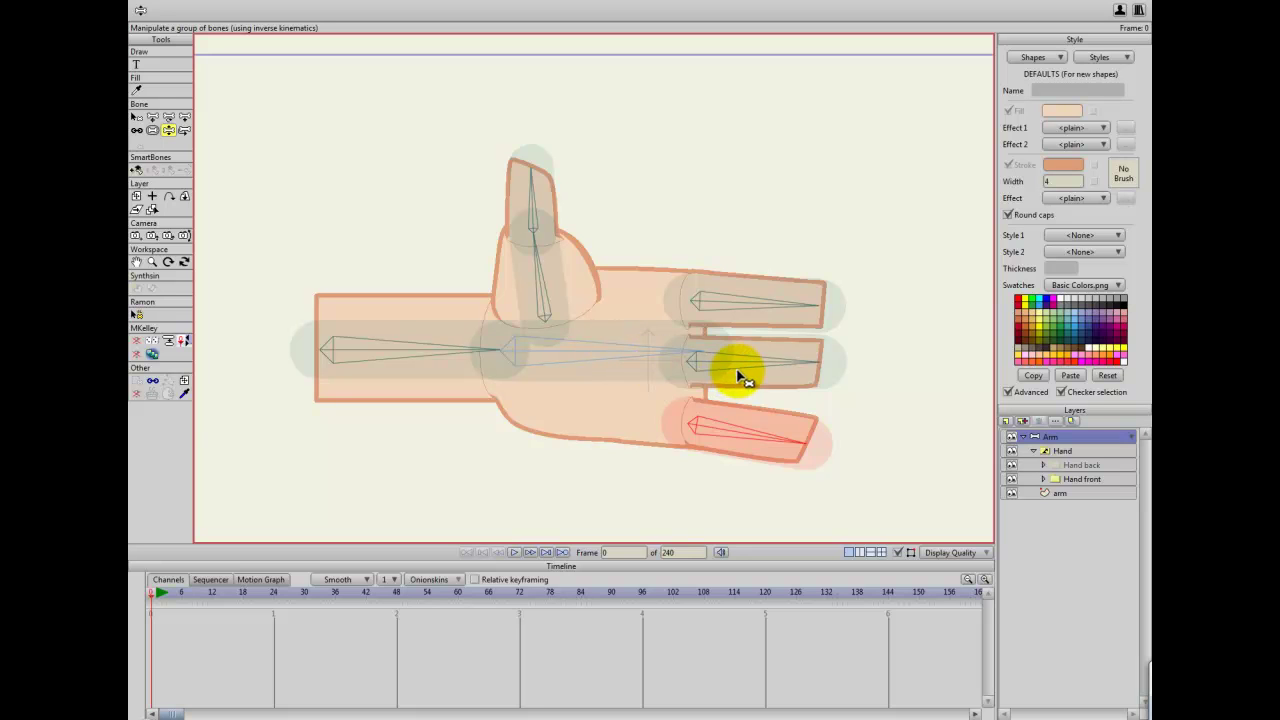
pyautogui.moveTo(771, 436); pyautogui.dragTo(770, 426)
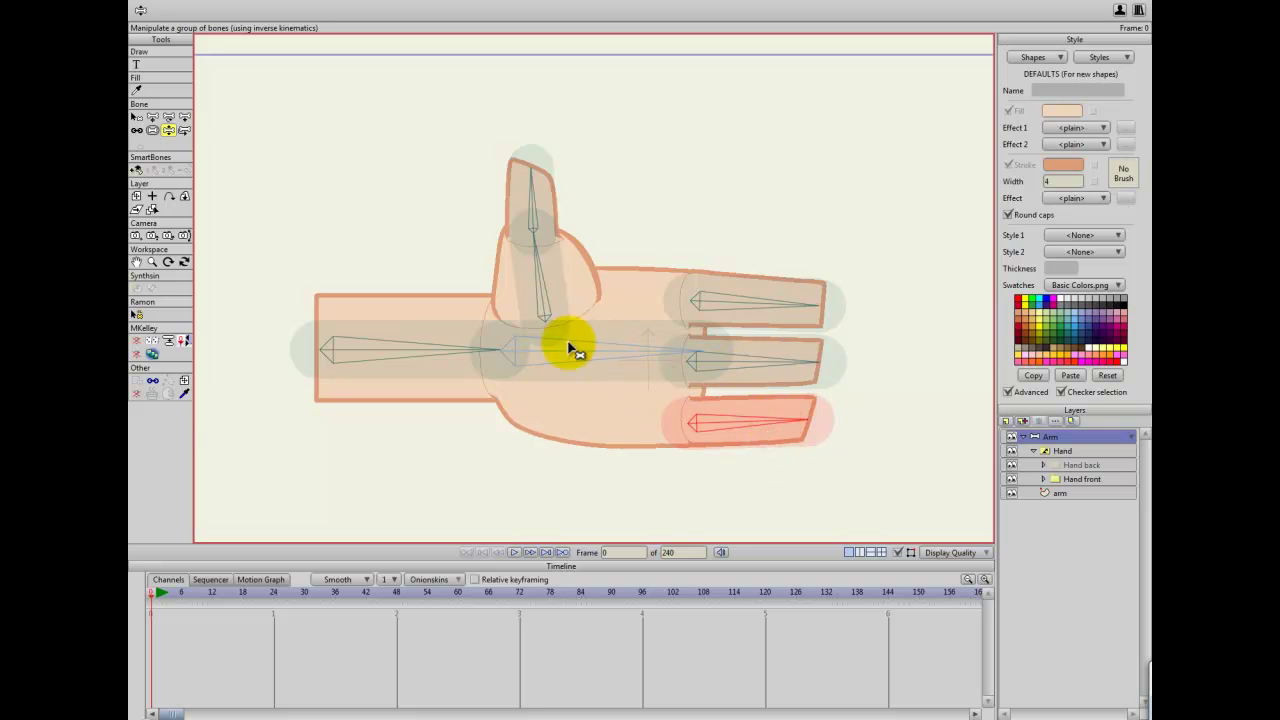
# Flexi-bind the arm vector layer to only the forearm bone, using the selected bone for the binding
pyautogui.click(1045, 465)
pyautogui.click(1045, 563)
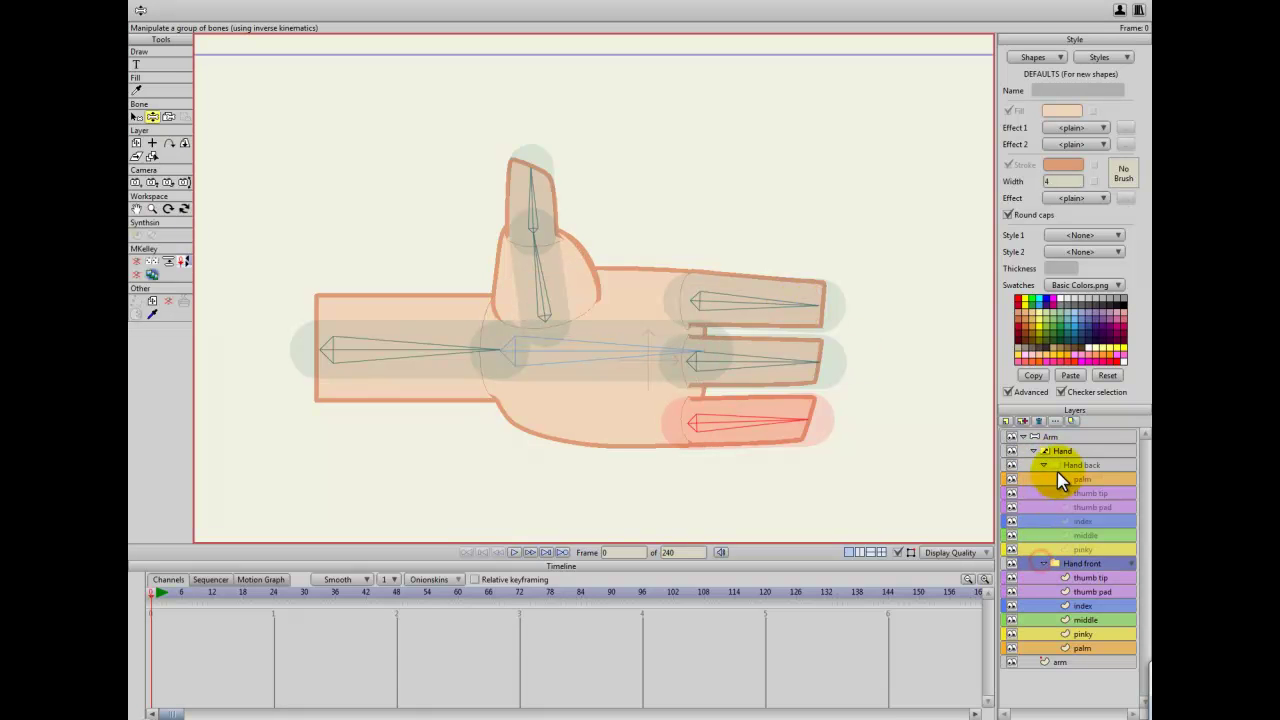
pyautogui.click(1053, 438)
pyautogui.click(368, 349)
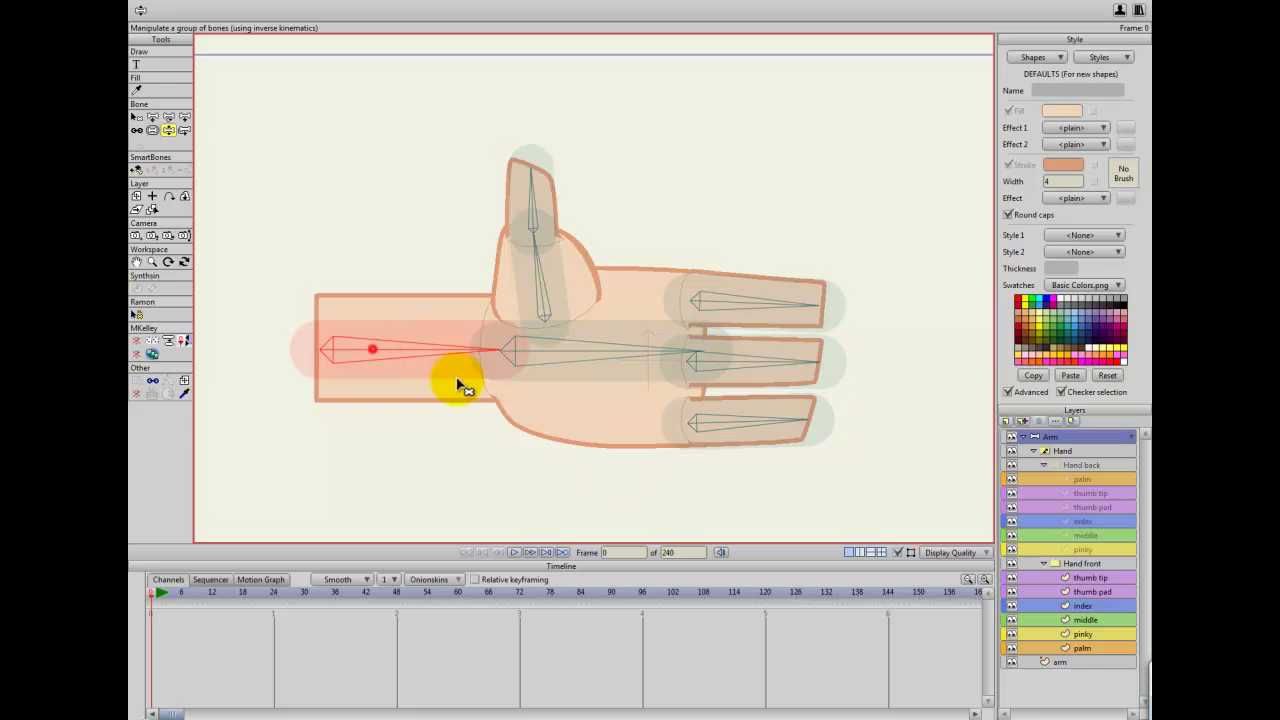
pyautogui.click(1058, 661)
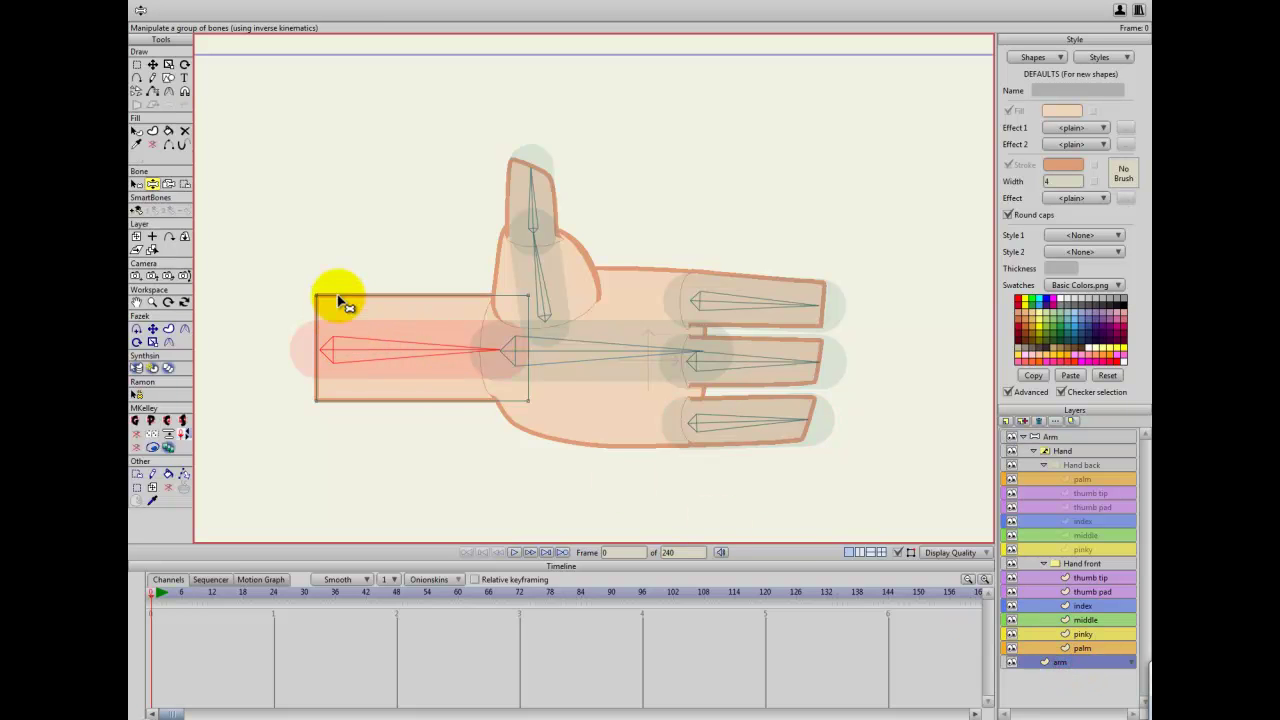
pyautogui.click(213, 6)
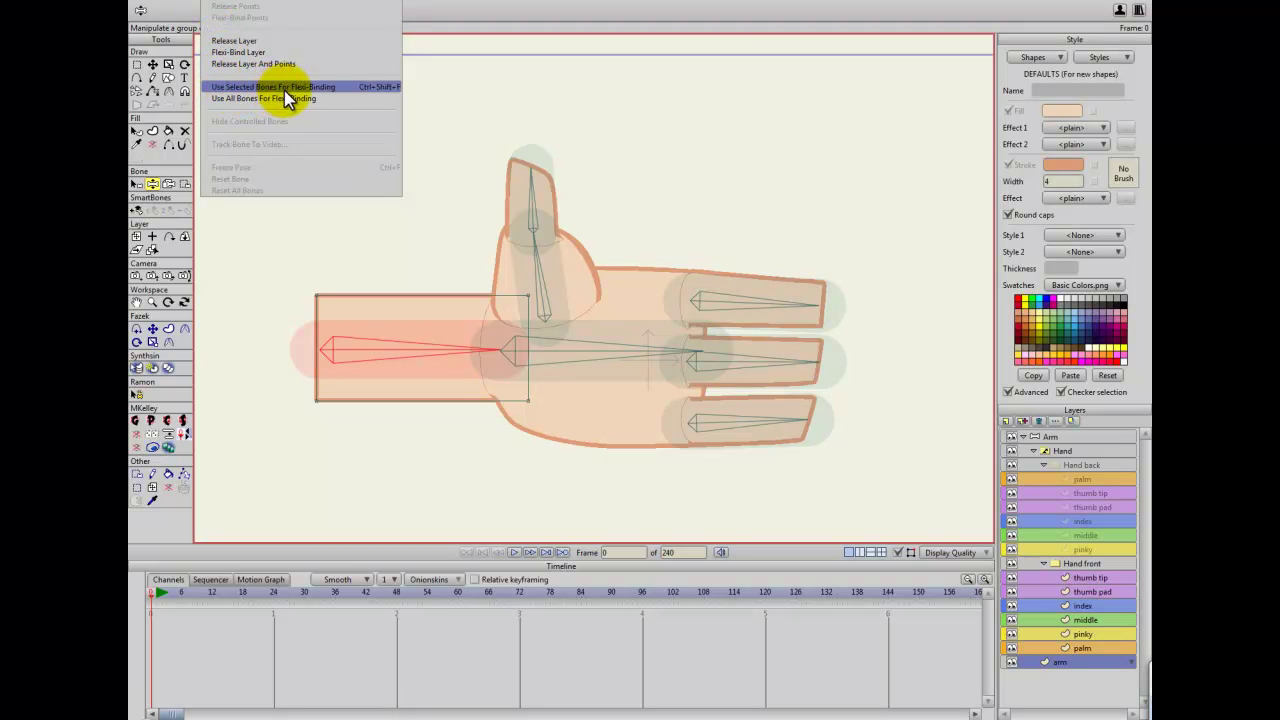
pyautogui.click(334, 89)
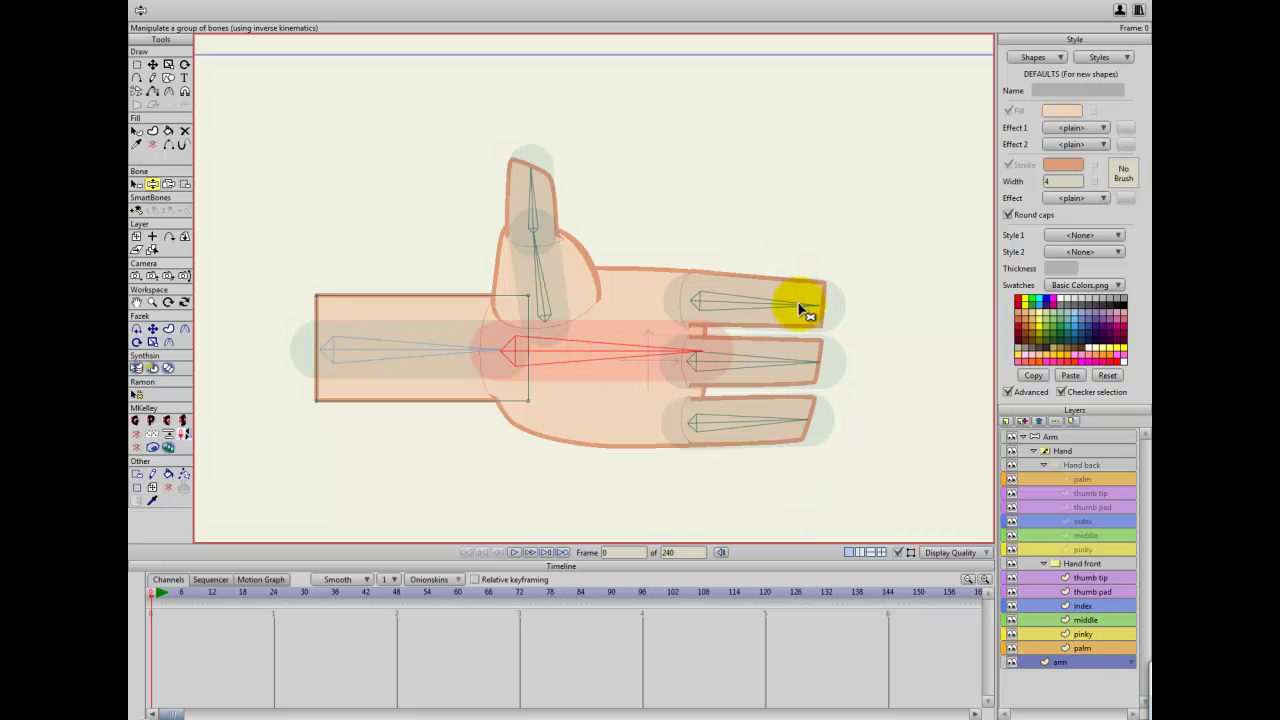
# Test the binding by rotating the finger and thumb bones, followed by the palm and forearm bones
pyautogui.moveTo(800, 305); pyautogui.dragTo(789, 256)
pyautogui.moveTo(788, 354); pyautogui.dragTo(794, 331)
pyautogui.moveTo(769, 424); pyautogui.dragTo(768, 461)
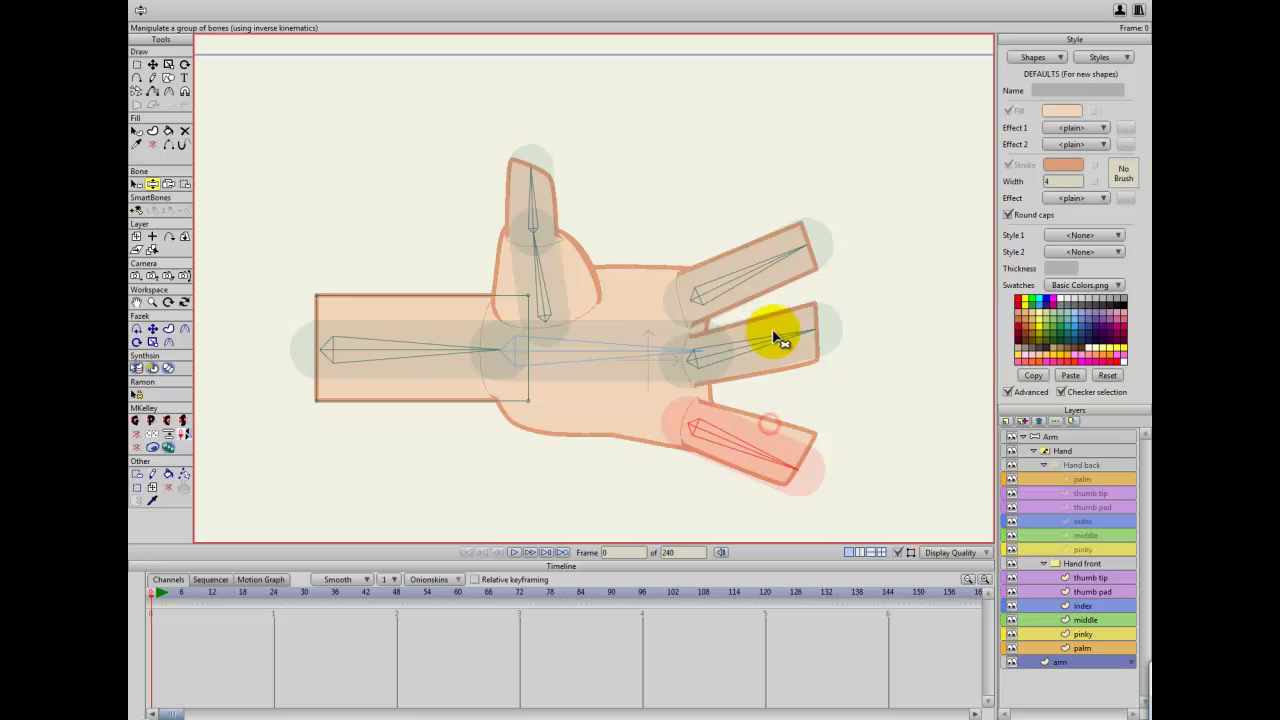
pyautogui.moveTo(774, 334); pyautogui.dragTo(776, 362)
pyautogui.moveTo(534, 200); pyautogui.dragTo(509, 208)
pyautogui.moveTo(530, 296); pyautogui.dragTo(518, 296)
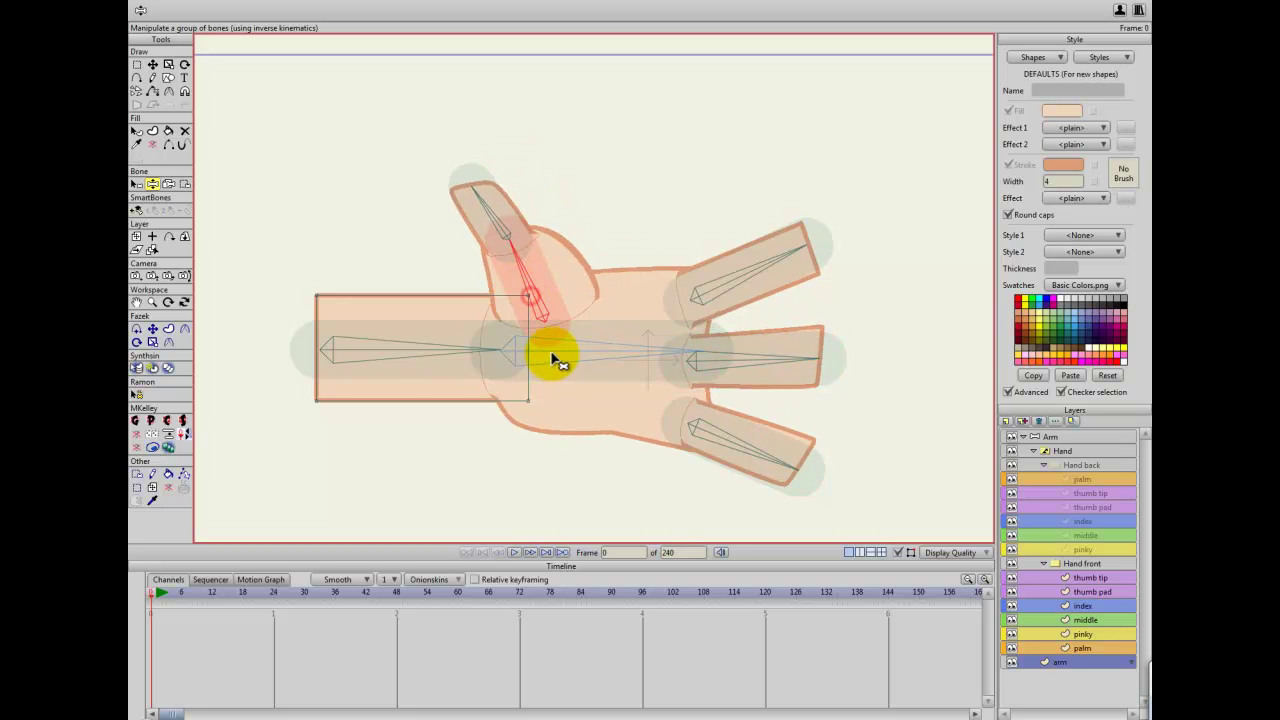
pyautogui.moveTo(551, 355); pyautogui.dragTo(549, 340)
pyautogui.moveTo(446, 343)
pyautogui.mouseDown()
pyautogui.moveTo(437, 300)
pyautogui.moveTo(450, 338)
pyautogui.mouseUp()
pyautogui.moveTo(601, 301); pyautogui.dragTo(646, 408)
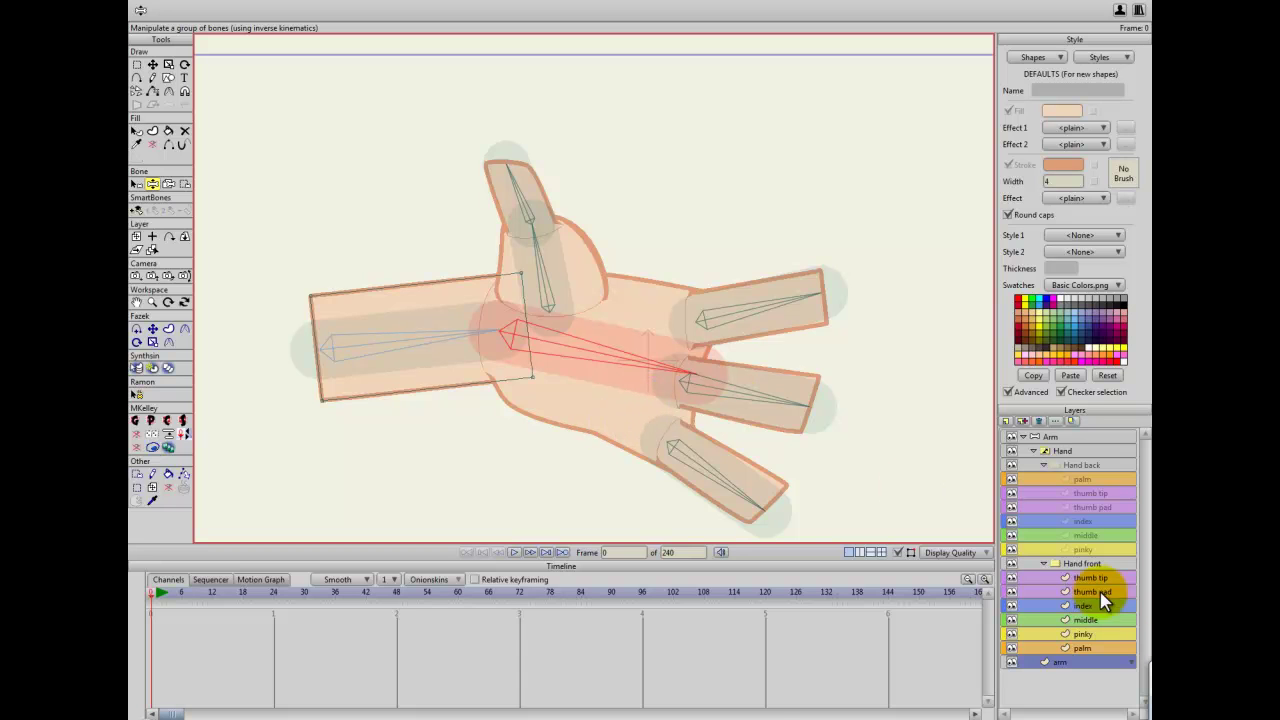
# Flexi-bind the palm layers of both the Hand front and Hand back groups to only the palm bone
pyautogui.click(1142, 614)
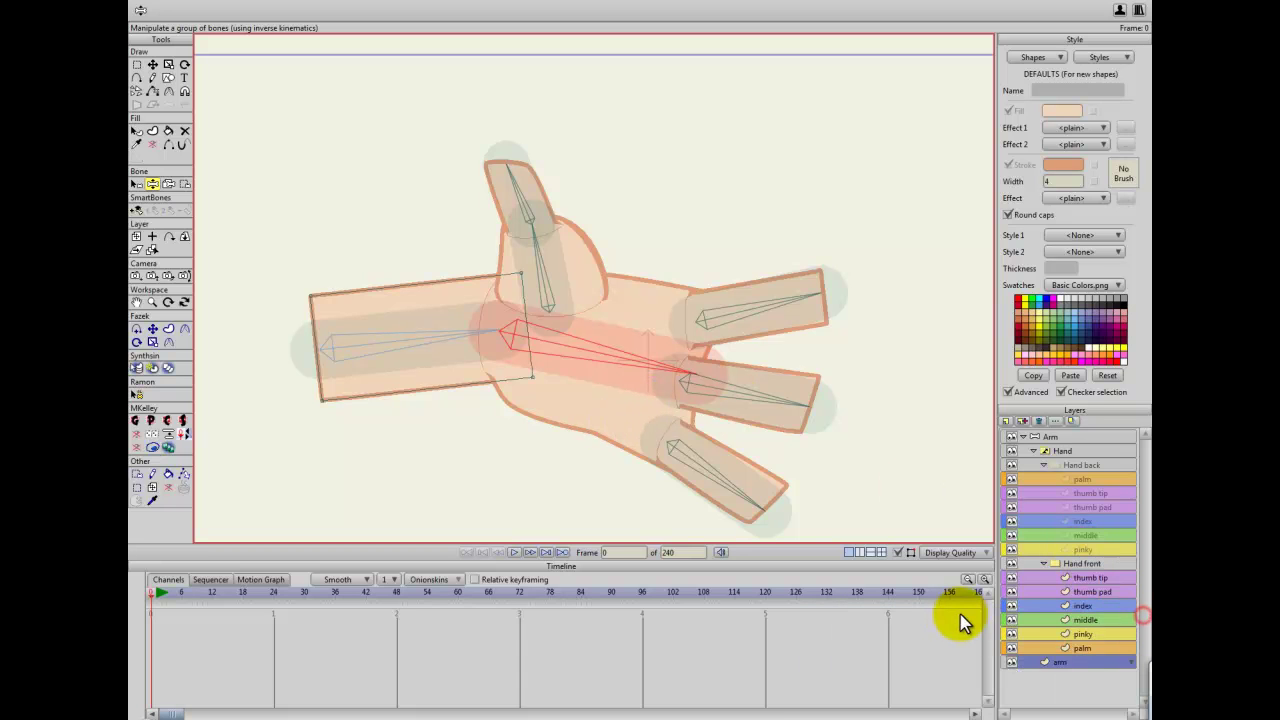
pyautogui.click(1085, 648)
pyautogui.click(1080, 481)
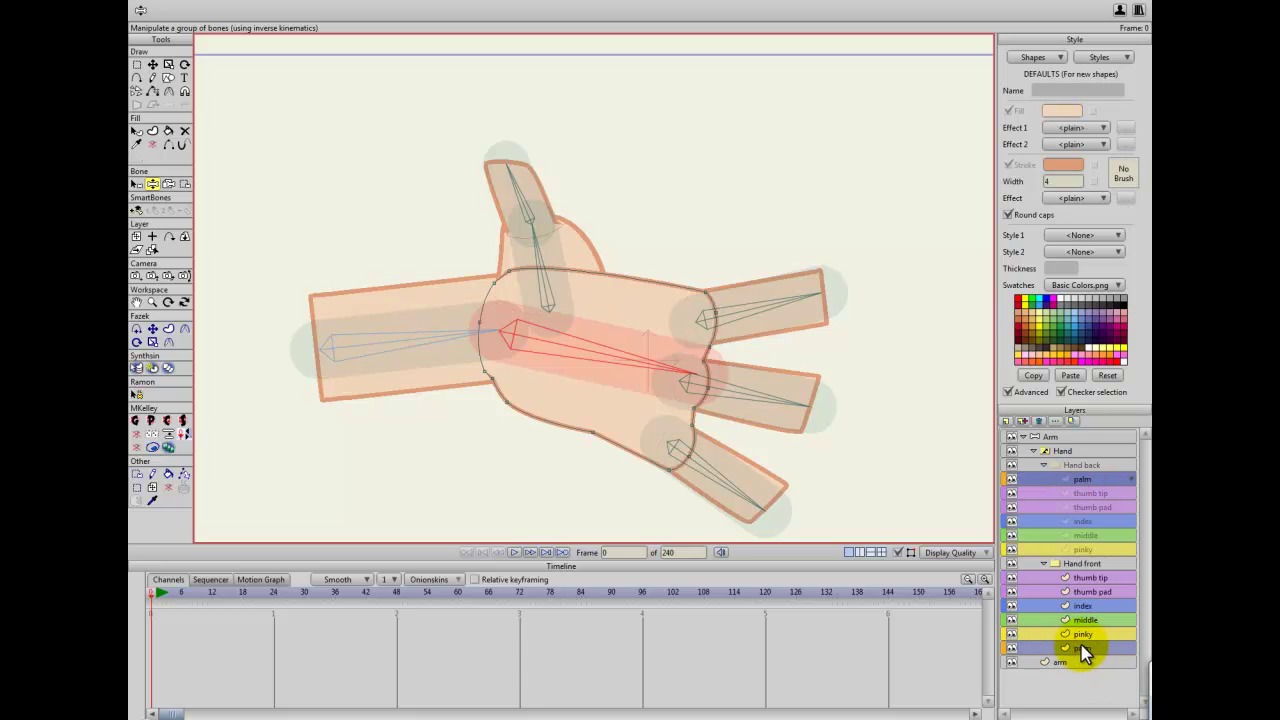
pyautogui.click(614, 357)
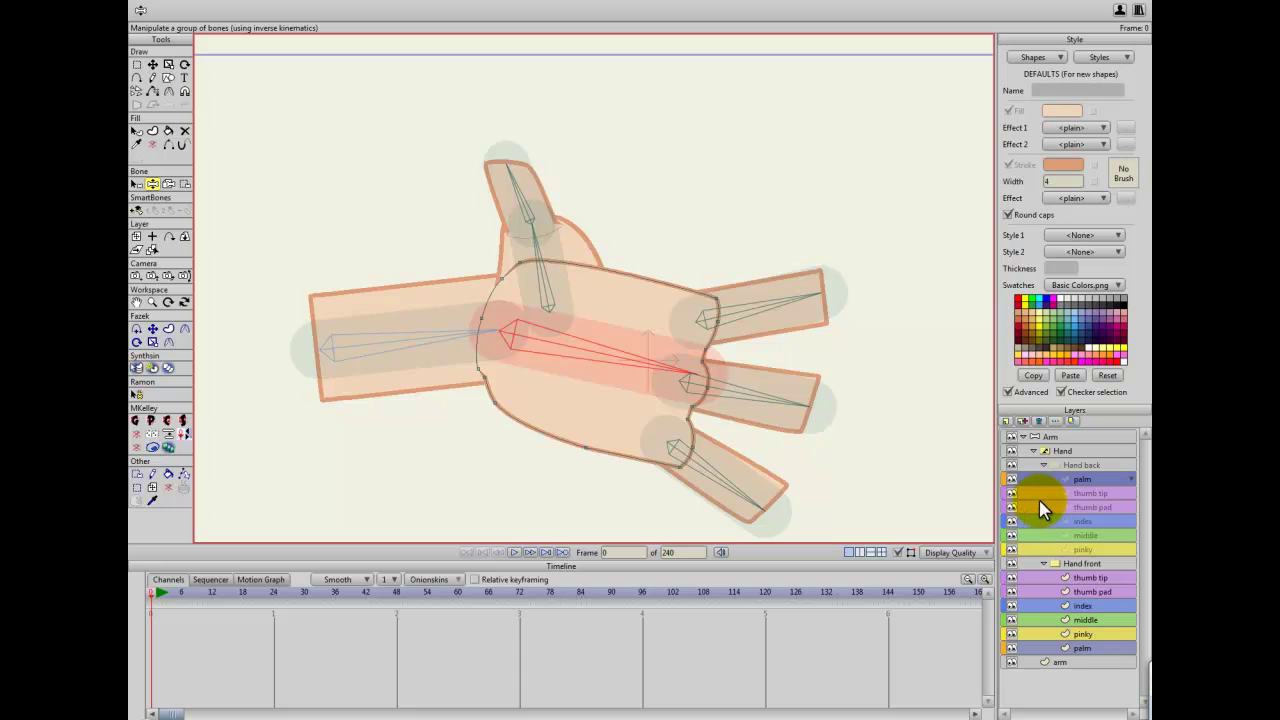
# Flexi-bind the thumb tip layers of both the Hand back and Hand front groups to the thumb tip bone
pyautogui.click(1099, 493)
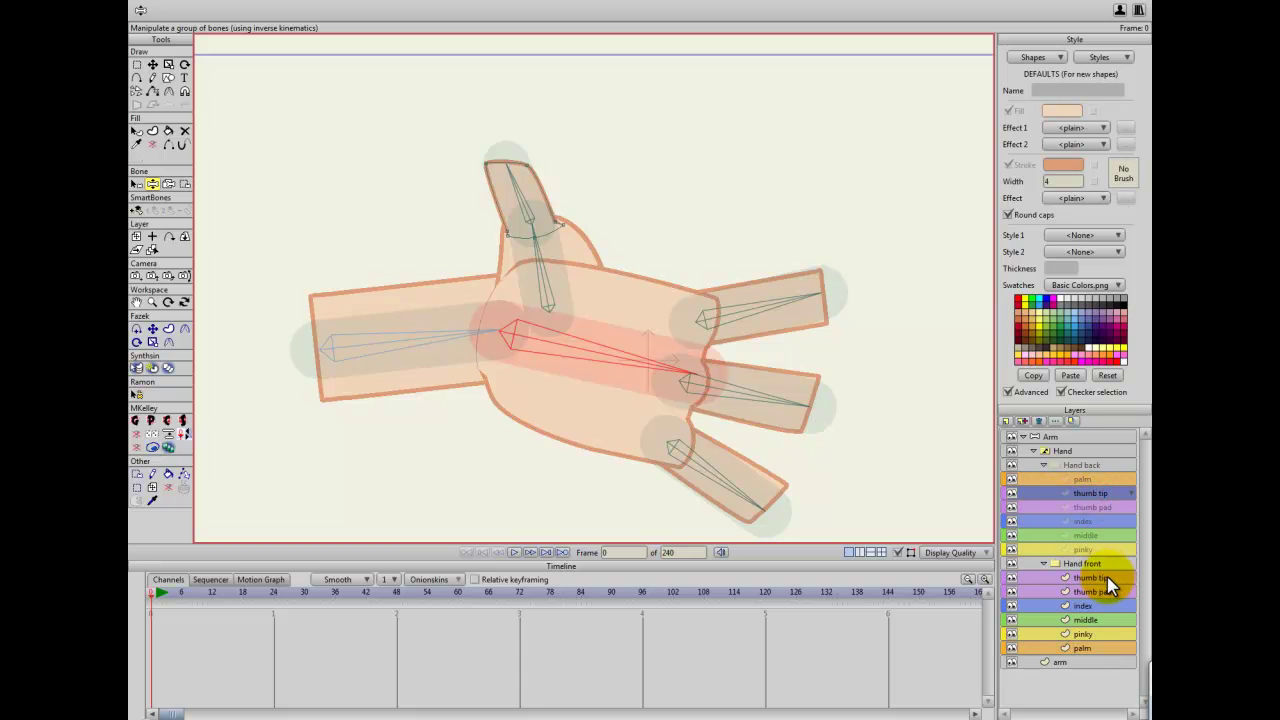
pyautogui.click(1108, 577)
pyautogui.click(522, 195)
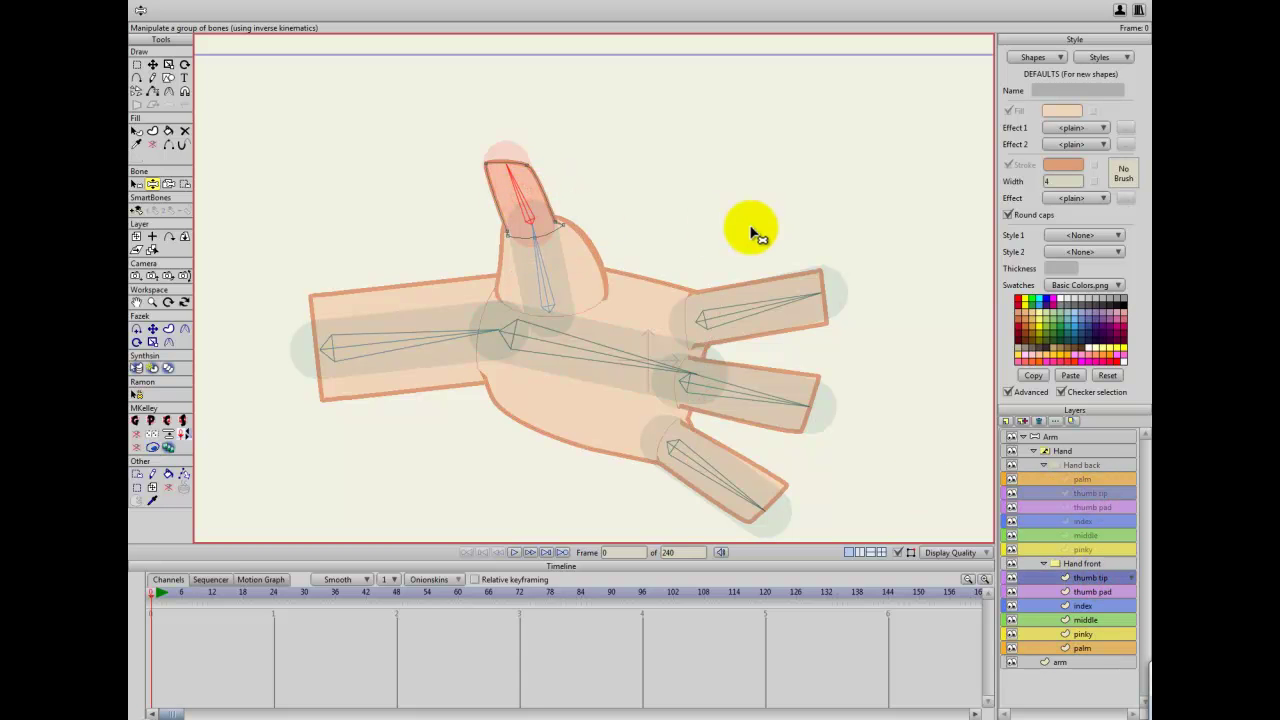
# Flexi-bind the thumb pad layers of both hand groups to the lower thumb bone
pyautogui.click(1093, 591)
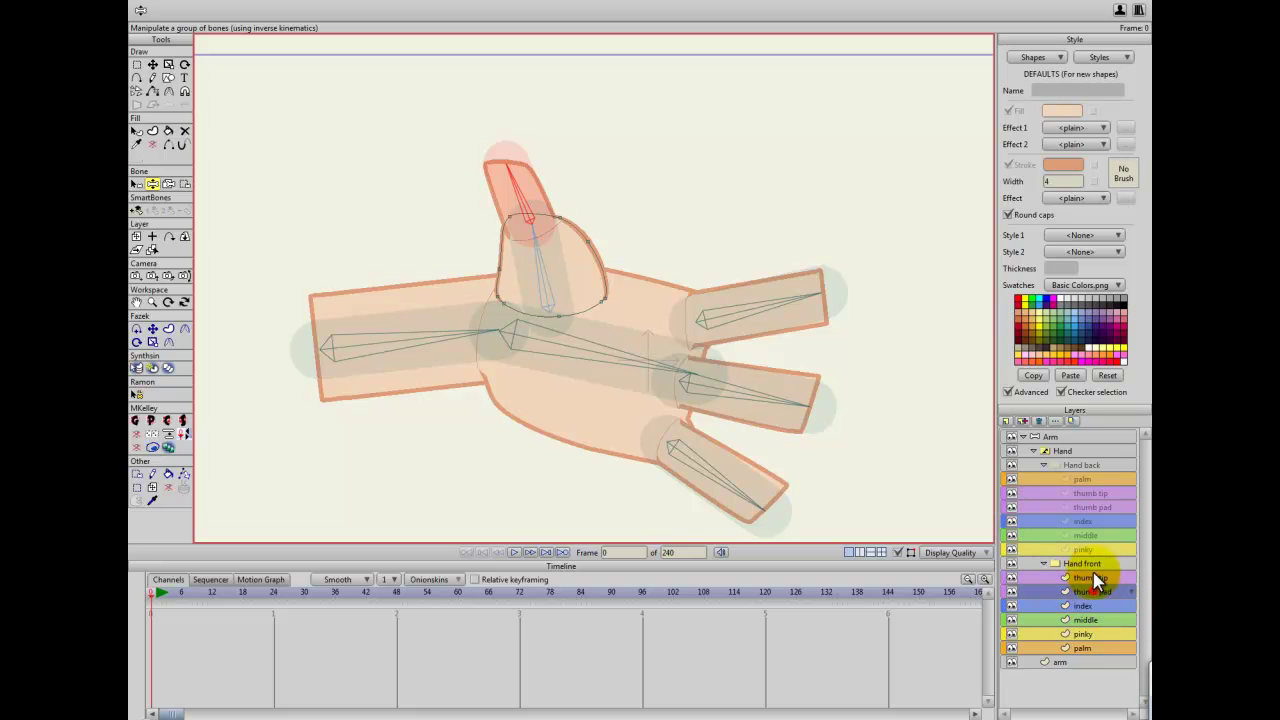
pyautogui.click(1093, 507)
pyautogui.click(541, 268)
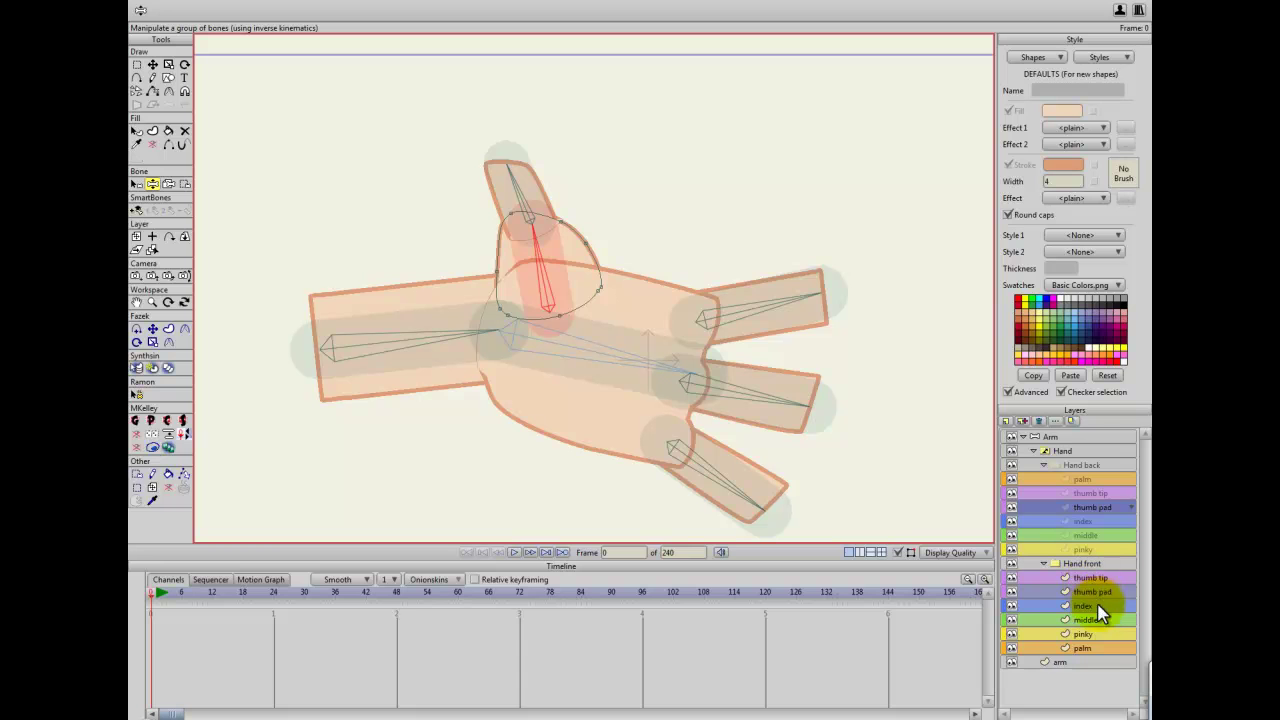
# Flexi-bind both index layers to the index finger bone and both middle layers to the middle finger bone
pyautogui.click(1088, 520)
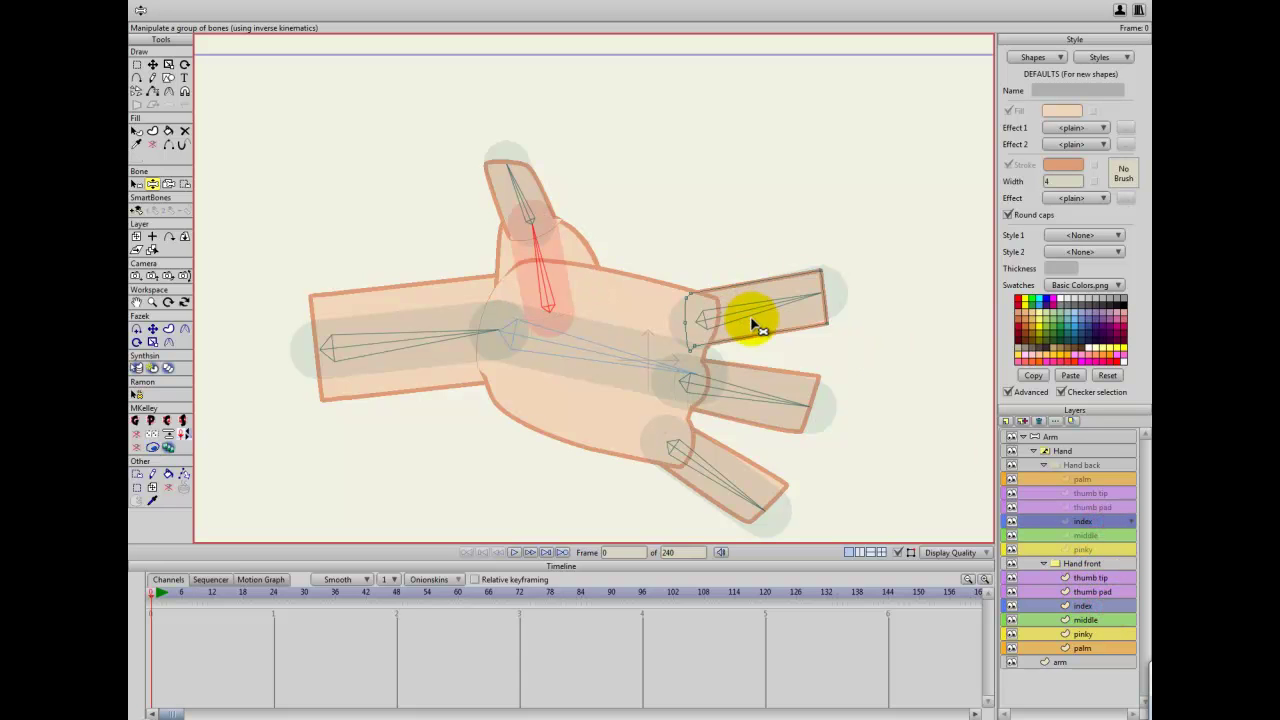
pyautogui.click(1088, 621)
pyautogui.click(728, 404)
pyautogui.click(1084, 522)
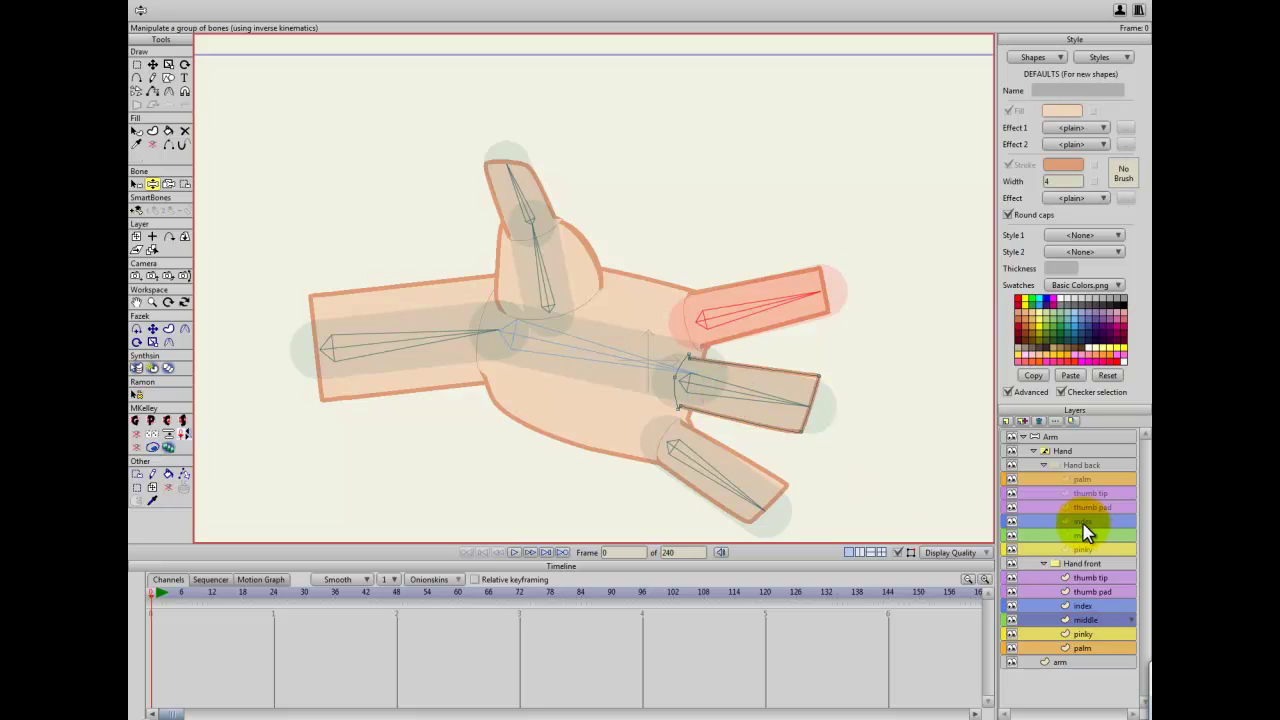
pyautogui.click(1088, 537)
pyautogui.click(777, 394)
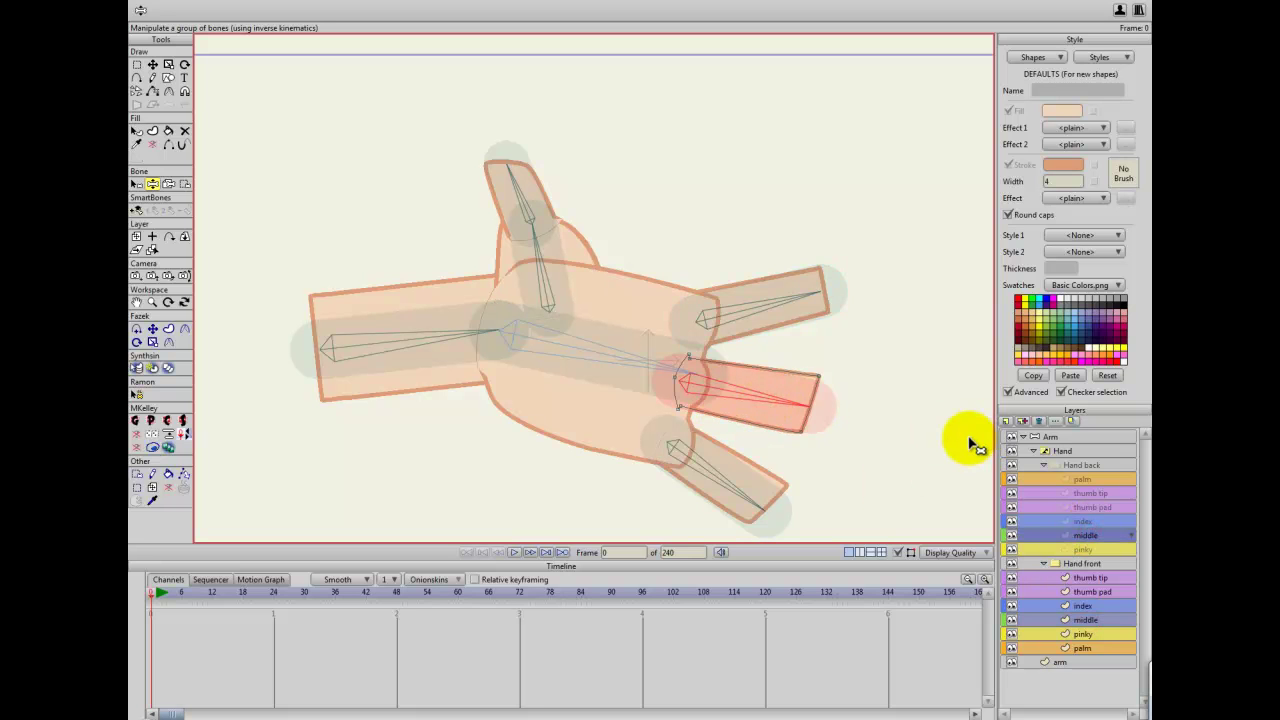
# Flexi-bind the pinky layers of both hand groups to the pinky bone
pyautogui.click(1088, 618)
pyautogui.click(1090, 549)
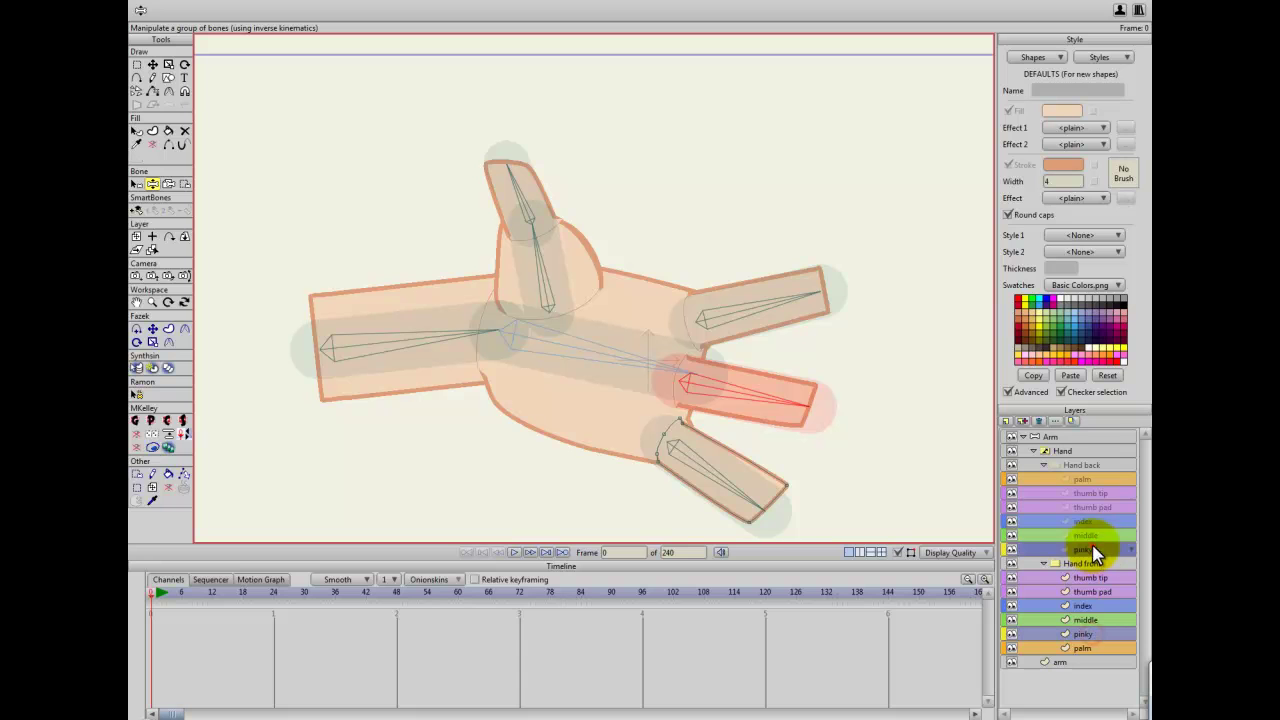
pyautogui.click(768, 527)
pyautogui.click(732, 487)
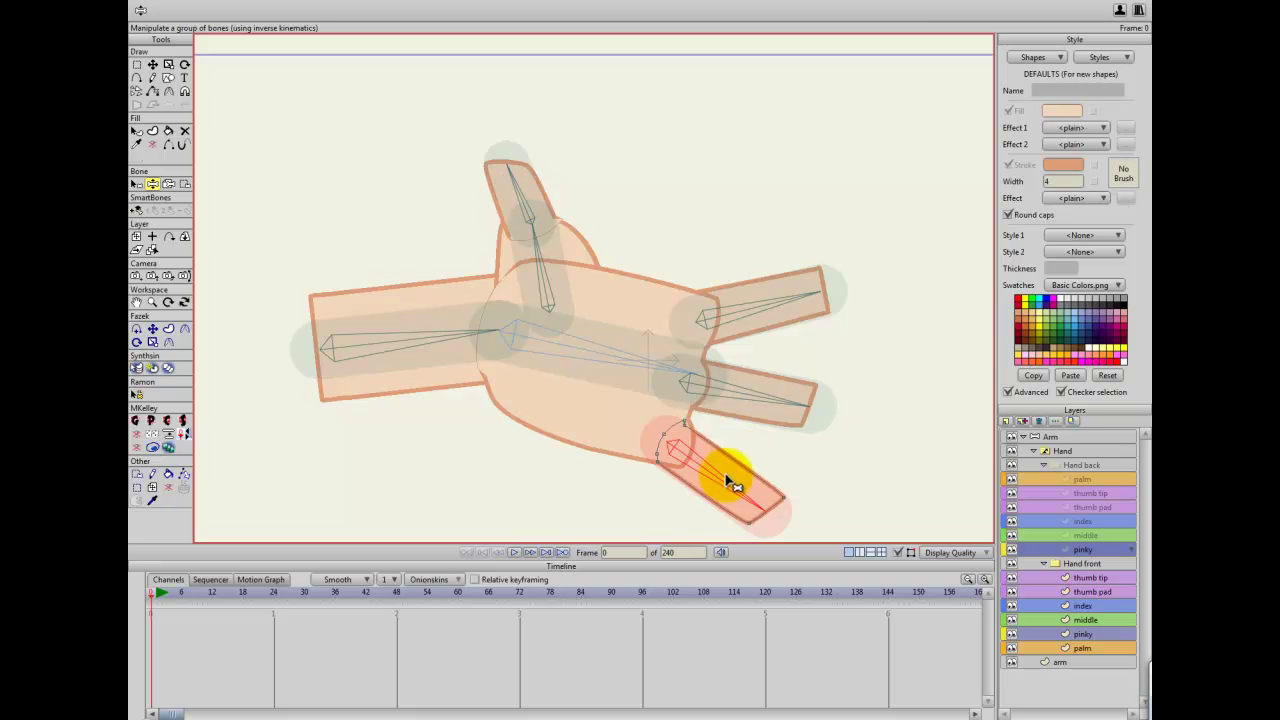
# Return to the Arm bone layer and test the bindings by rotating the index finger bone up and back
pyautogui.click(1075, 436)
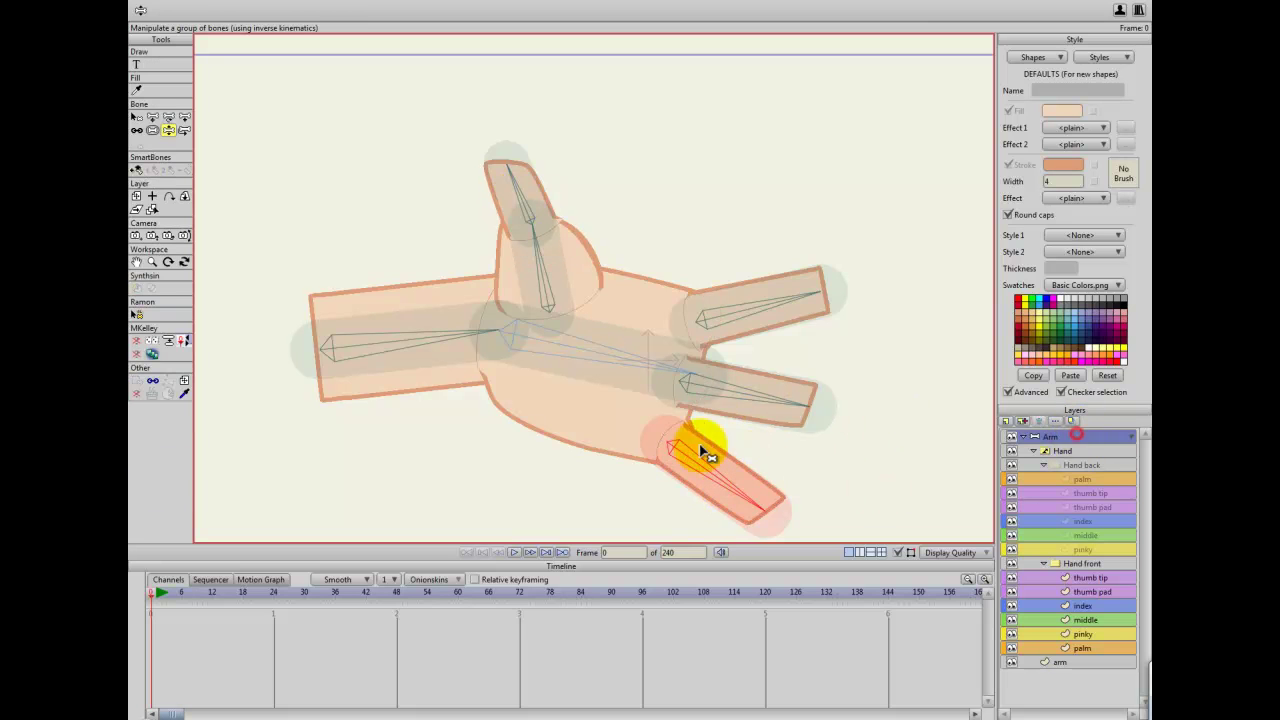
pyautogui.click(168, 130)
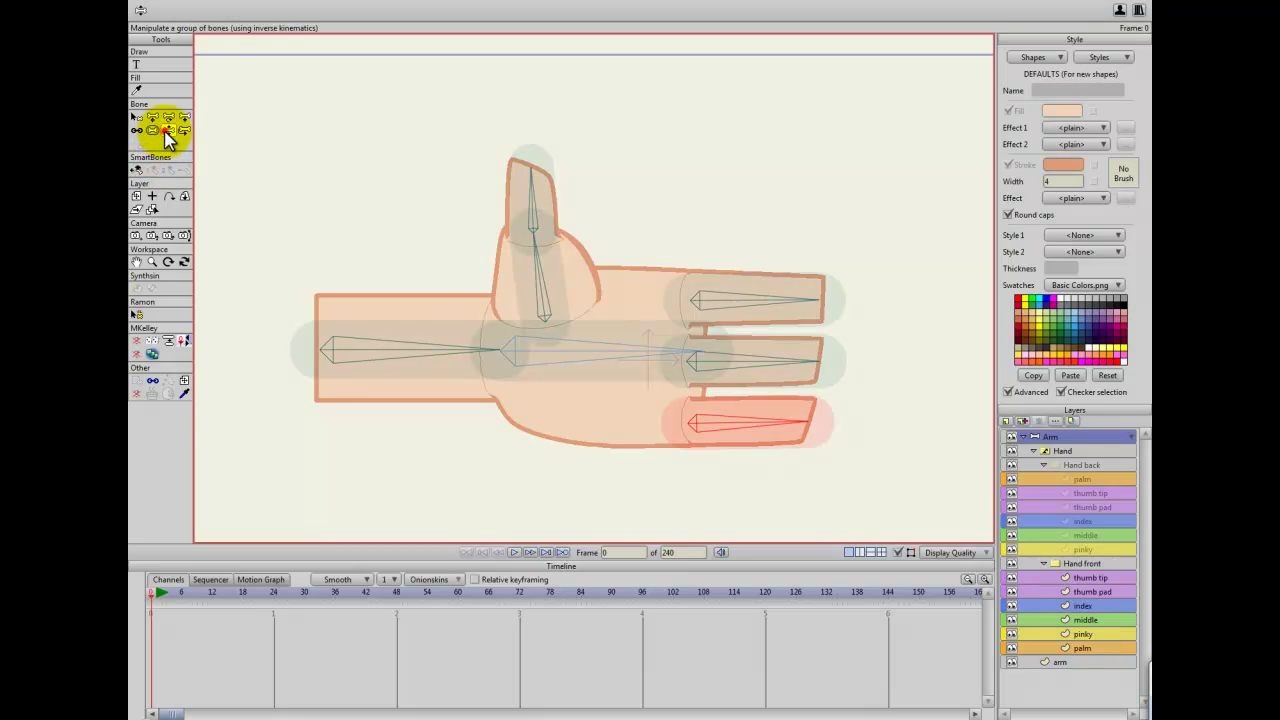
pyautogui.click(752, 301)
pyautogui.moveTo(748, 298); pyautogui.dragTo(699, 297)
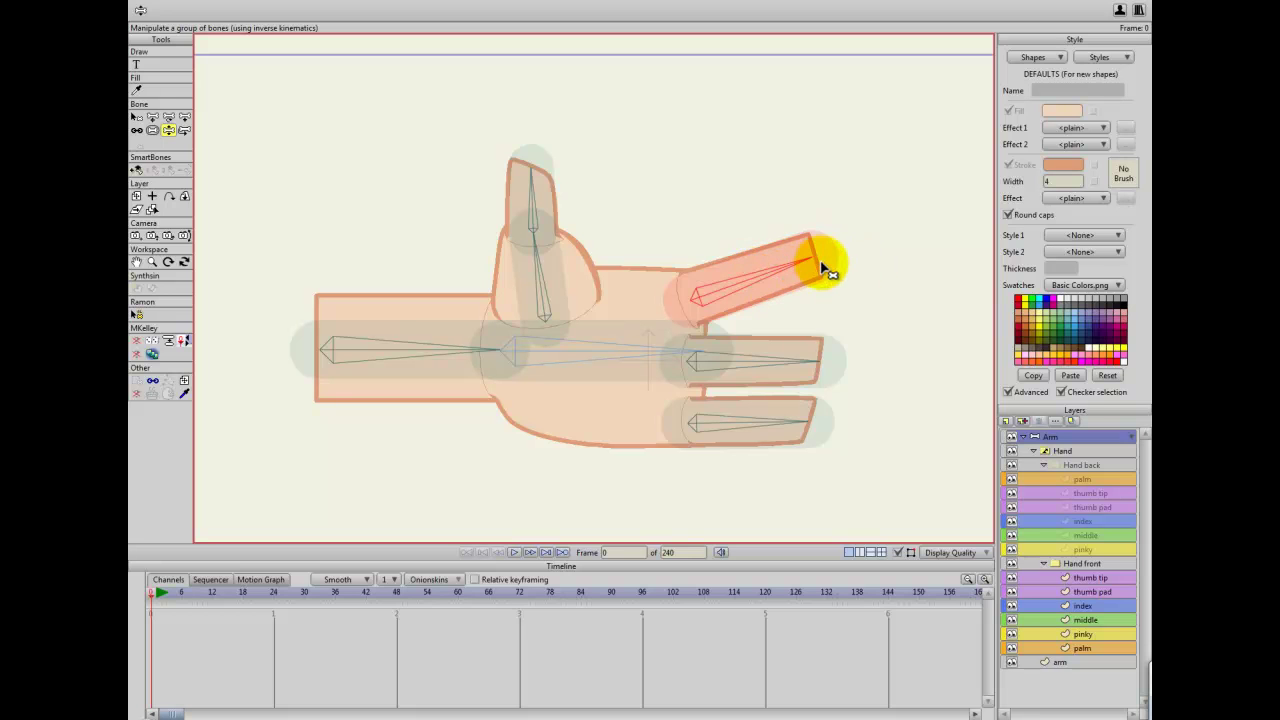
pyautogui.moveTo(815, 275); pyautogui.dragTo(700, 294)
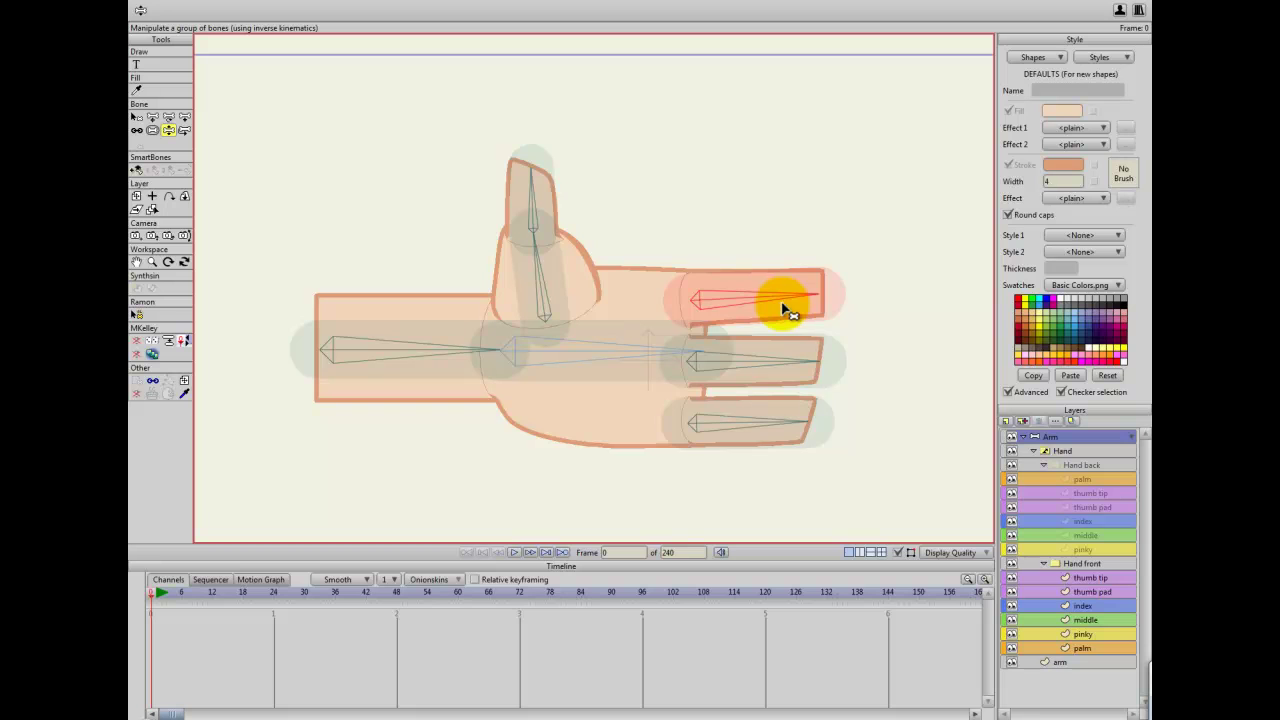
pyautogui.moveTo(783, 300)
pyautogui.mouseDown()
pyautogui.moveTo(780, 228)
pyautogui.moveTo(654, 109)
pyautogui.moveTo(690, 140)
pyautogui.moveTo(777, 349)
pyautogui.moveTo(786, 271)
pyautogui.moveTo(660, 97)
pyautogui.moveTo(771, 183)
pyautogui.moveTo(826, 312)
pyautogui.moveTo(784, 305)
pyautogui.mouseUp()
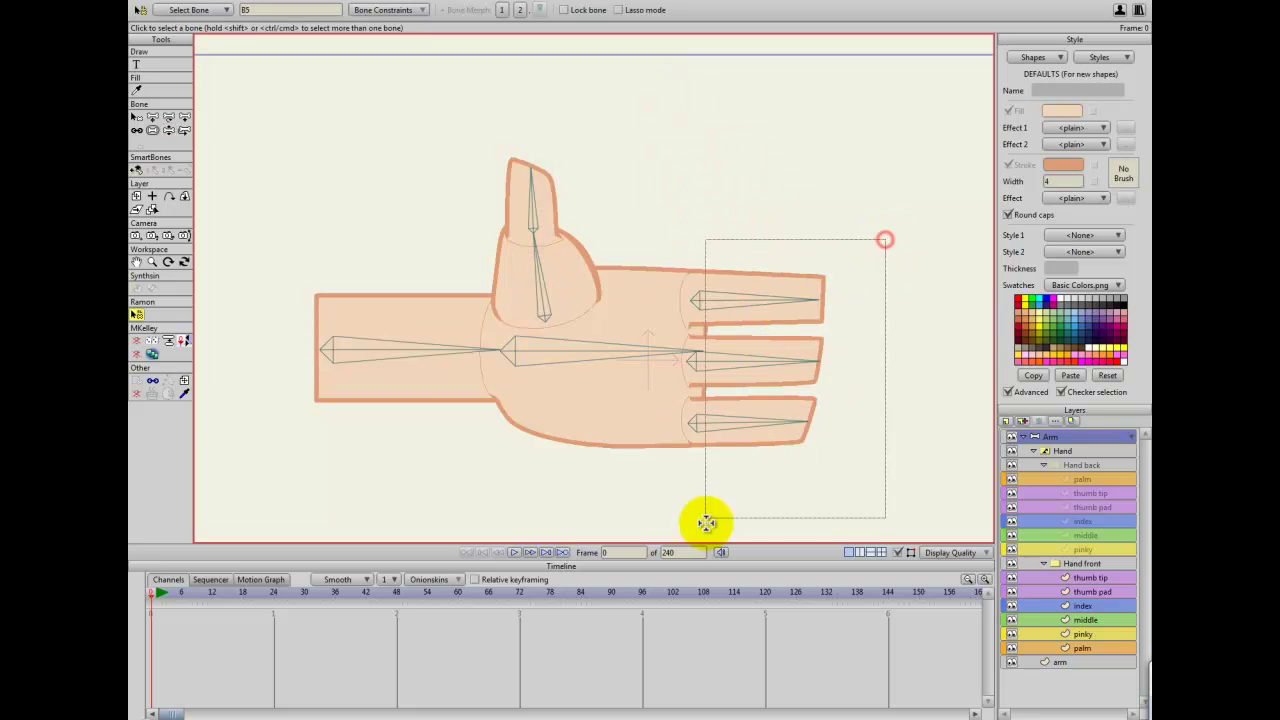
# Enable angle constraints from -15 to 15 degrees on the index, middle and pinky bones together
pyautogui.moveTo(706, 522); pyautogui.dragTo(708, 520)
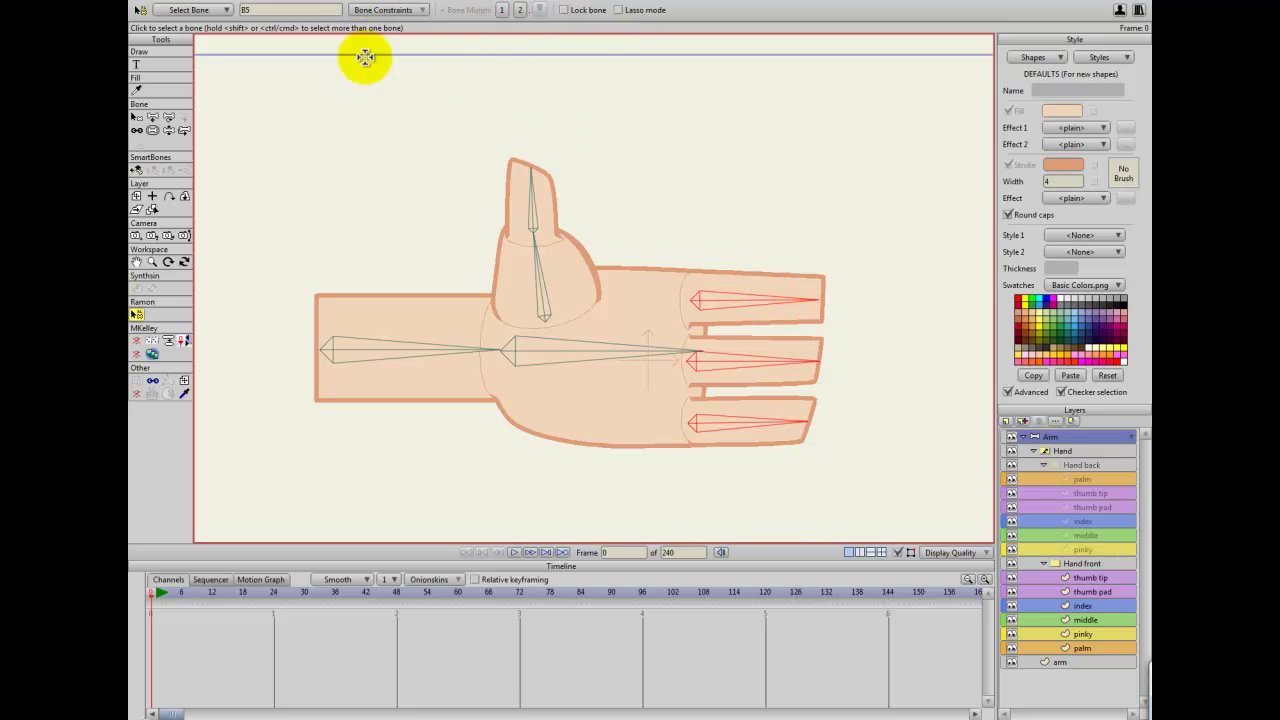
pyautogui.click(383, 12)
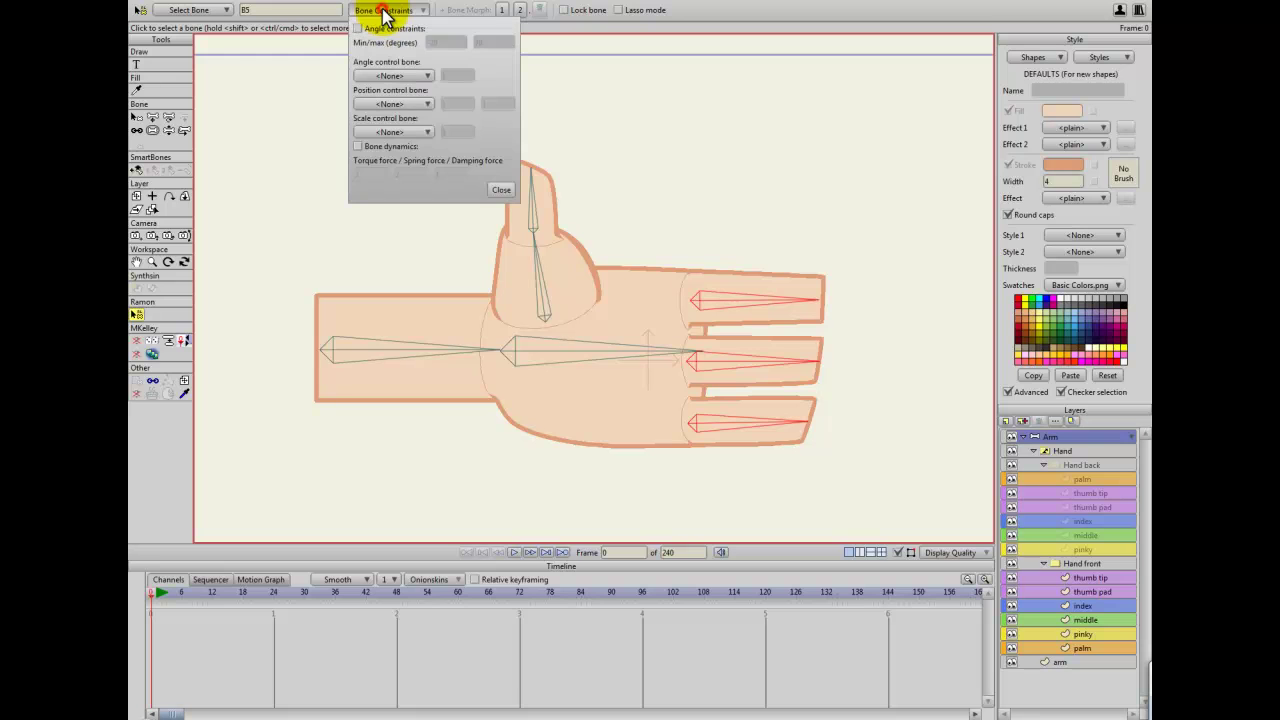
pyautogui.click(456, 42)
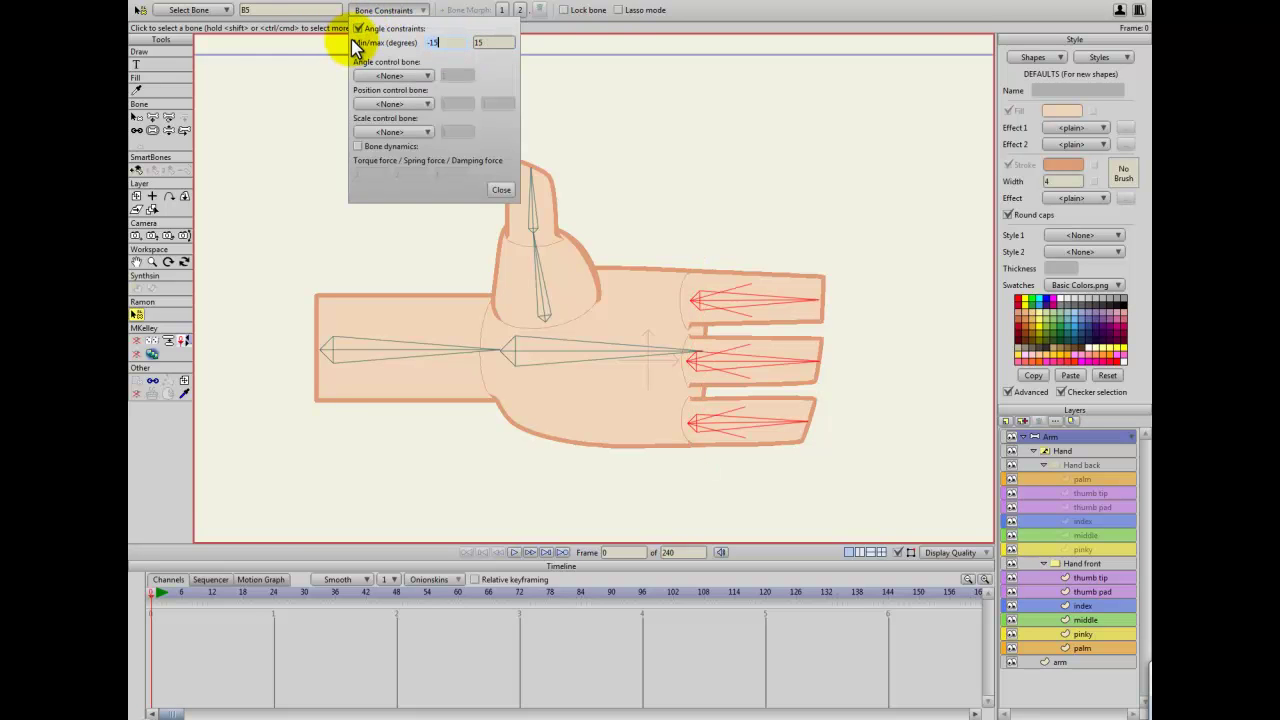
pyautogui.click(502, 192)
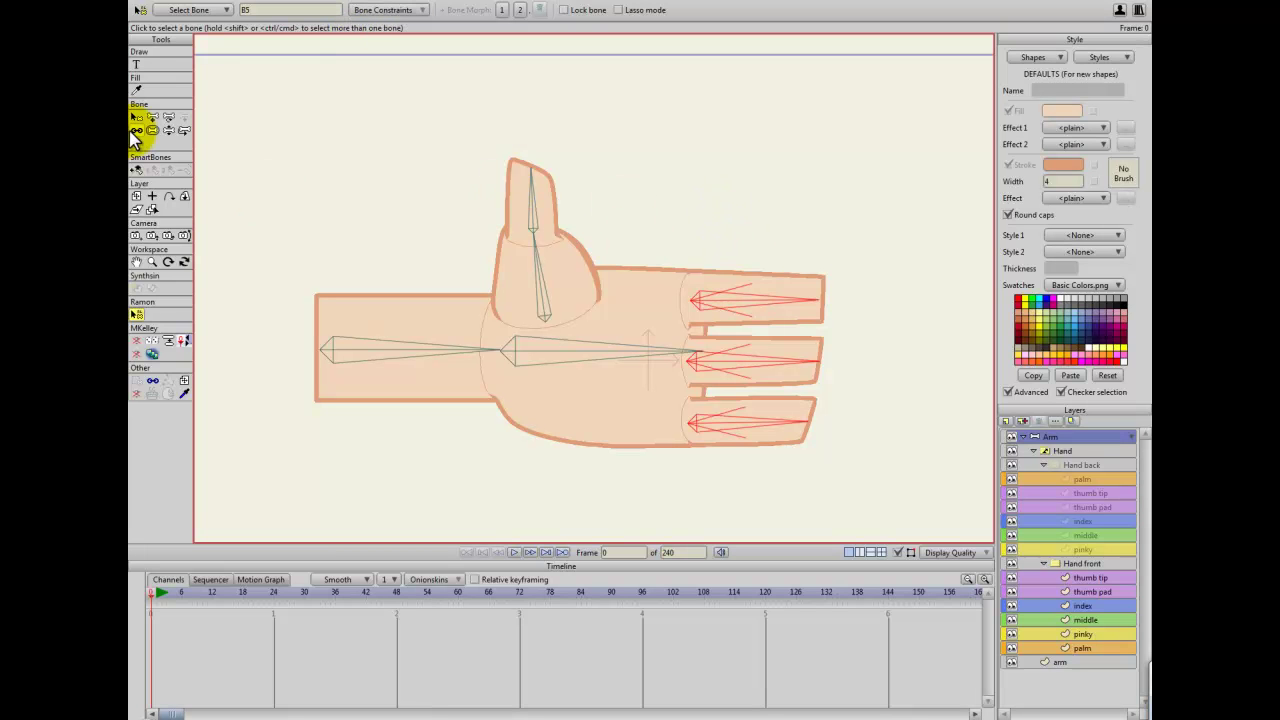
# Test the angle constraints by rotating the index, middle and pinky bones up and down to their limits
pyautogui.click(169, 130)
pyautogui.moveTo(814, 323); pyautogui.dragTo(791, 226)
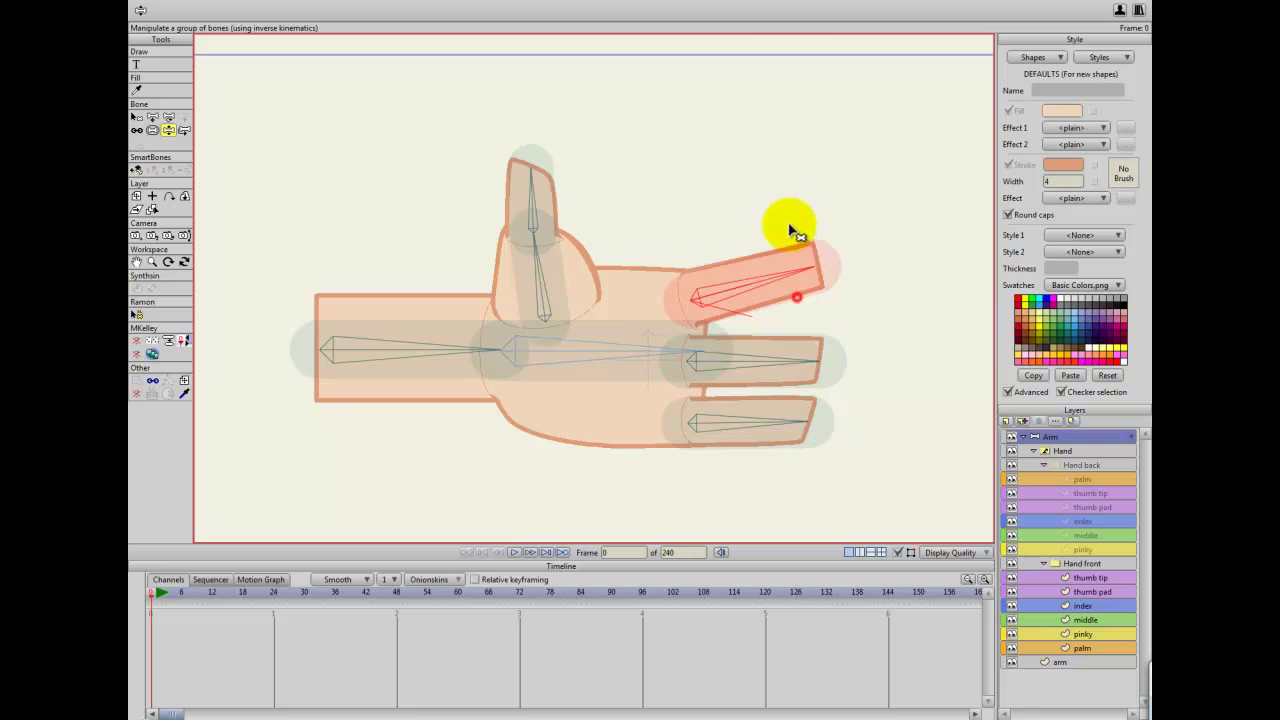
pyautogui.moveTo(800, 366); pyautogui.dragTo(795, 290)
pyautogui.moveTo(777, 429); pyautogui.dragTo(766, 543)
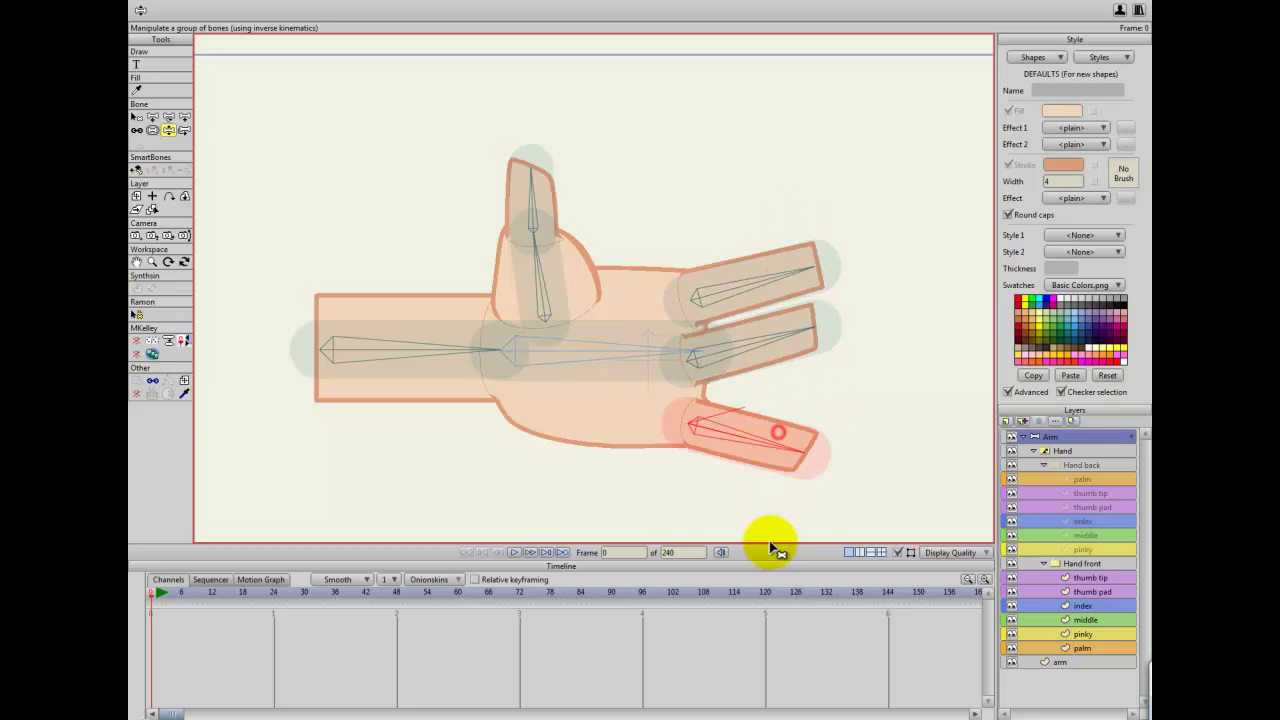
pyautogui.moveTo(766, 337); pyautogui.dragTo(779, 510)
pyautogui.moveTo(779, 256); pyautogui.dragTo(781, 281)
pyautogui.moveTo(781, 281); pyautogui.dragTo(794, 414)
pyautogui.moveTo(785, 369); pyautogui.dragTo(783, 242)
pyautogui.moveTo(745, 313); pyautogui.dragTo(771, 323)
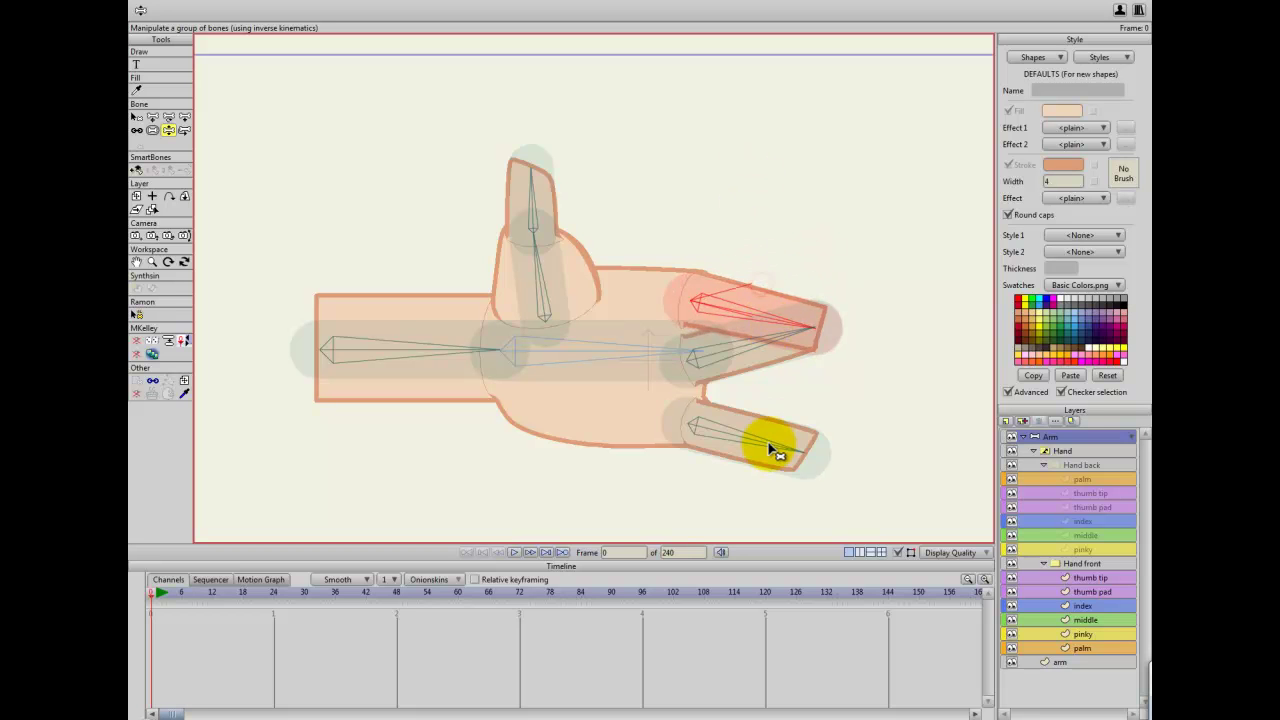
# Rotate the pinky, middle and index bones back to a roughly straight pose
pyautogui.moveTo(771, 443); pyautogui.dragTo(780, 420)
pyautogui.moveTo(737, 361); pyautogui.dragTo(738, 376)
pyautogui.moveTo(741, 321); pyautogui.dragTo(745, 305)
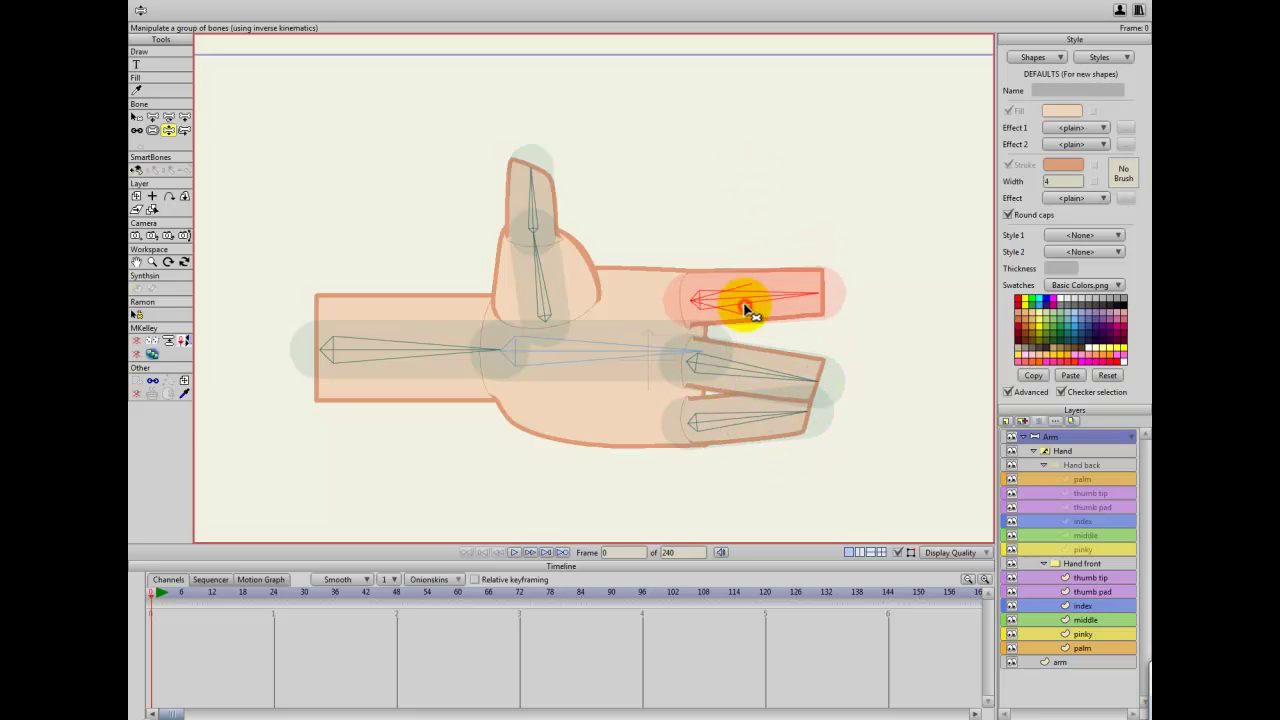
pyautogui.moveTo(746, 411); pyautogui.dragTo(748, 366)
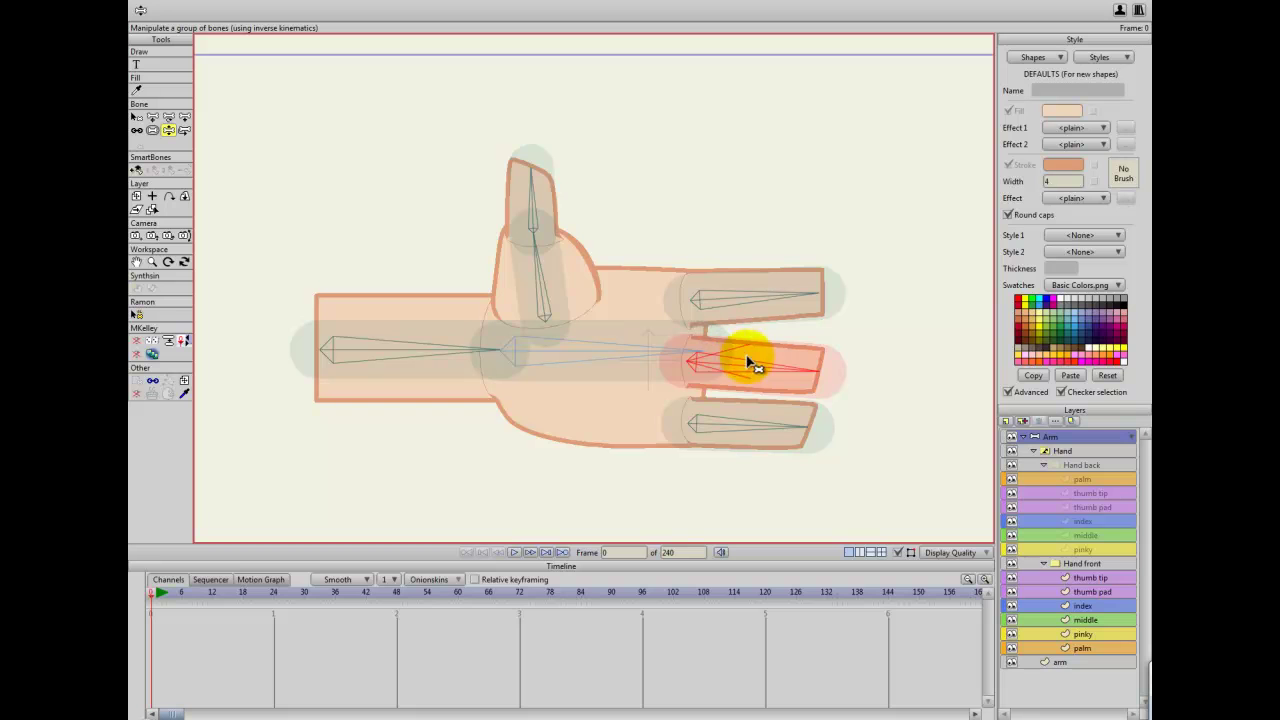
pyautogui.click(689, 205)
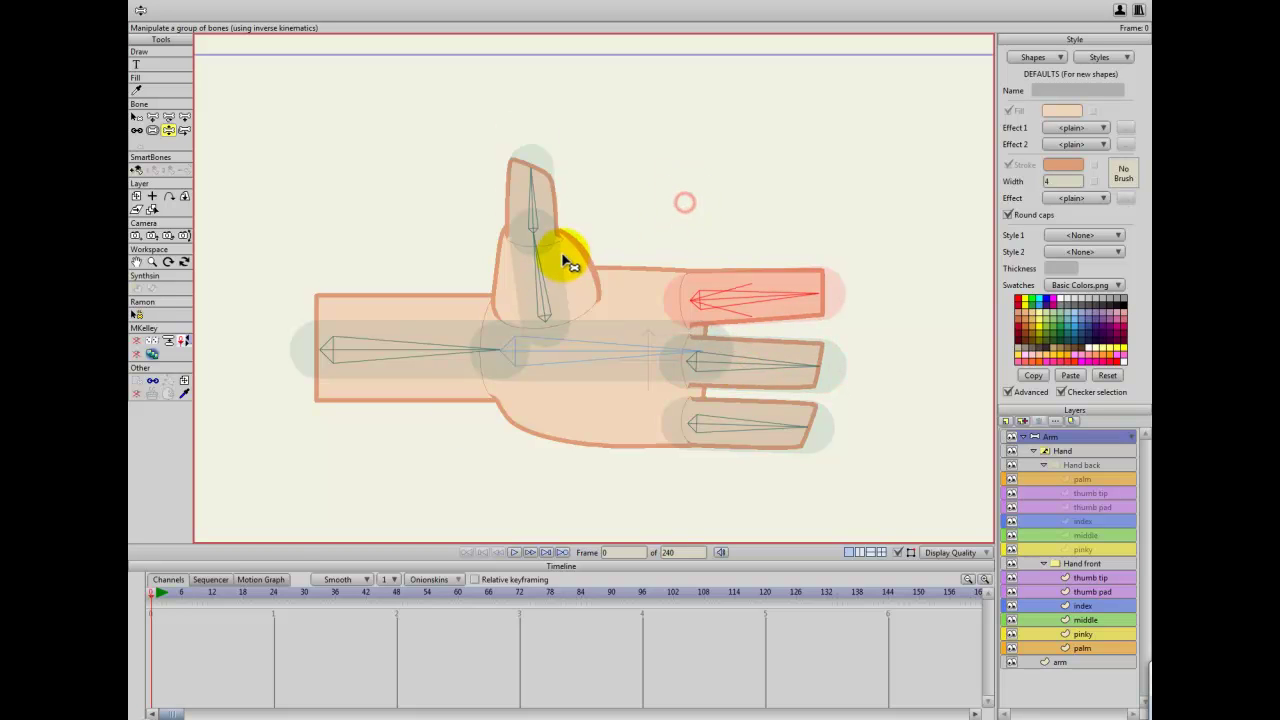
# Try folding the thumb across the palm at frame 0, and pose it folded over the palm at frame 40
pyautogui.moveTo(543, 251); pyautogui.dragTo(612, 326)
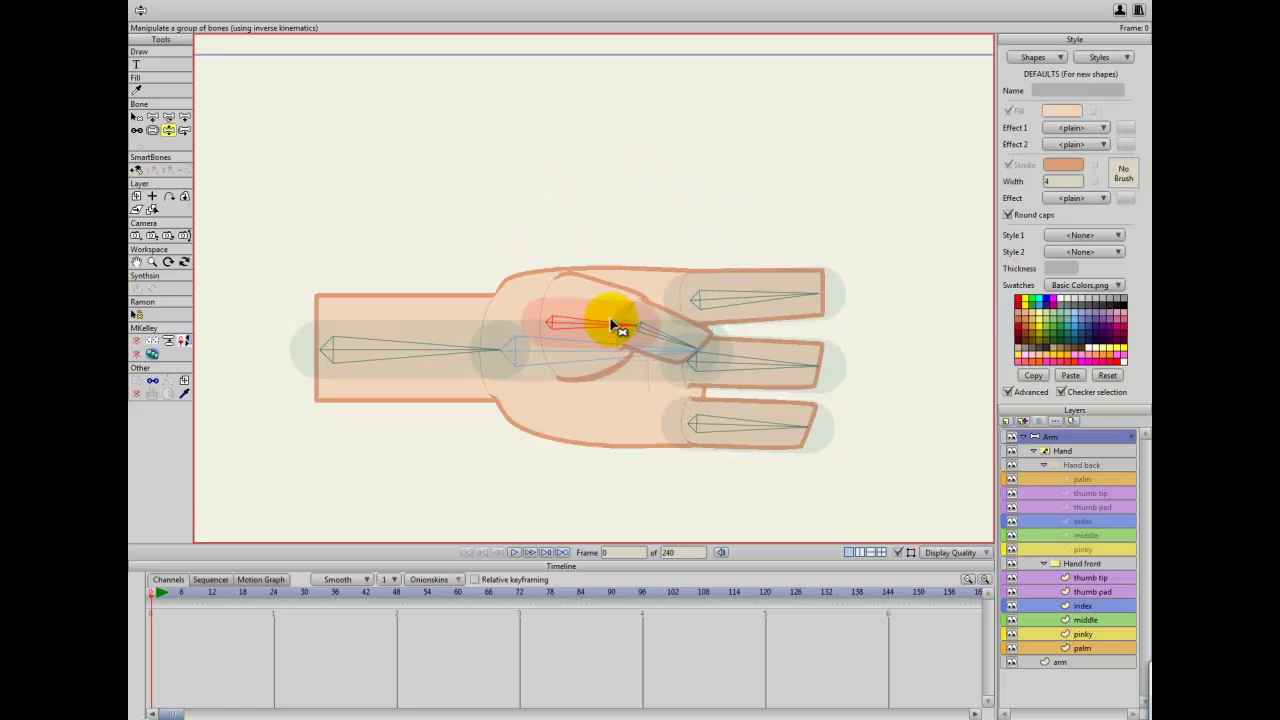
pyautogui.moveTo(348, 592); pyautogui.dragTo(356, 592)
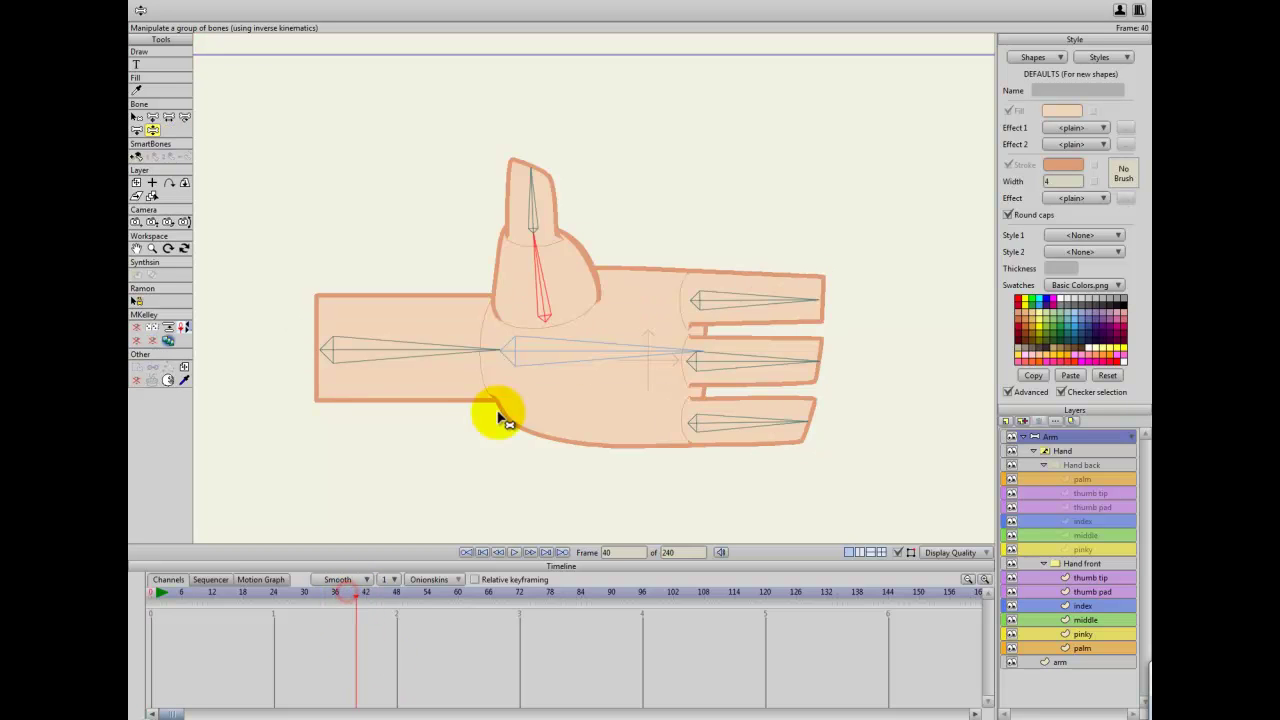
pyautogui.moveTo(543, 286); pyautogui.dragTo(643, 387)
pyautogui.click(599, 325)
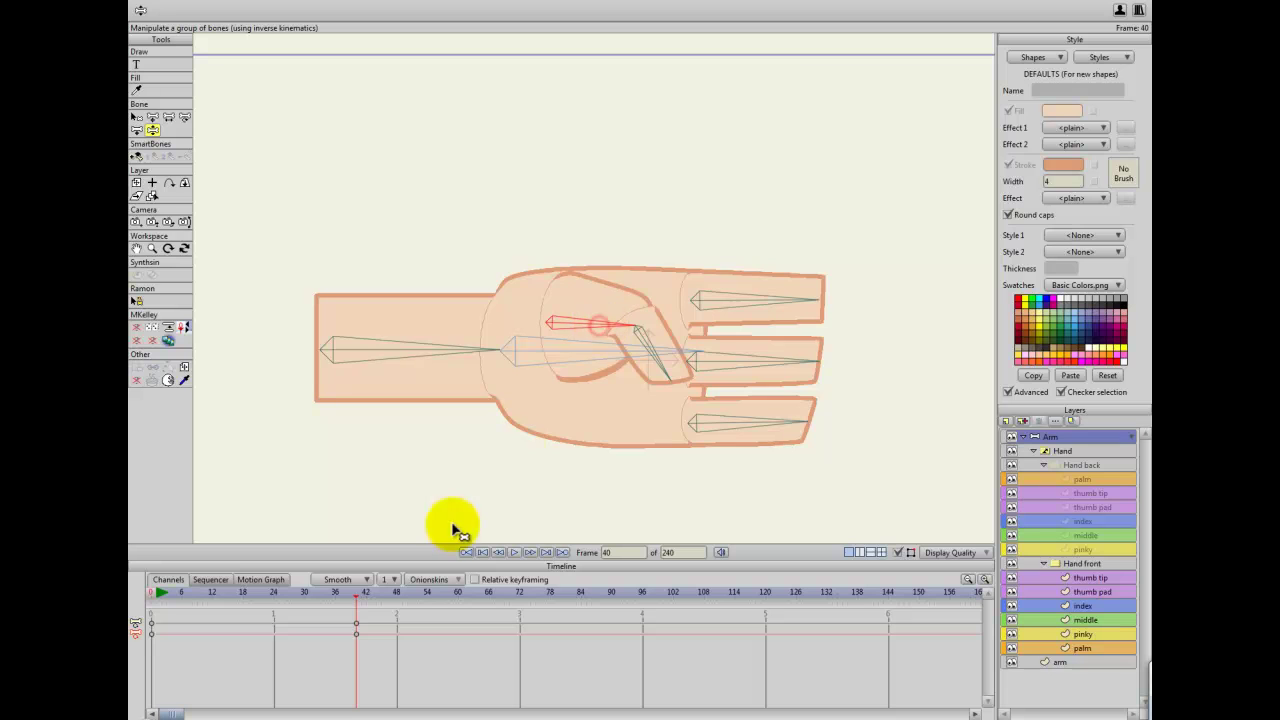
# Enable onion skins, place an onion skin marker at frame 40 and return to frame 0
pyautogui.click(430, 580)
pyautogui.click(452, 598)
pyautogui.click(356, 602)
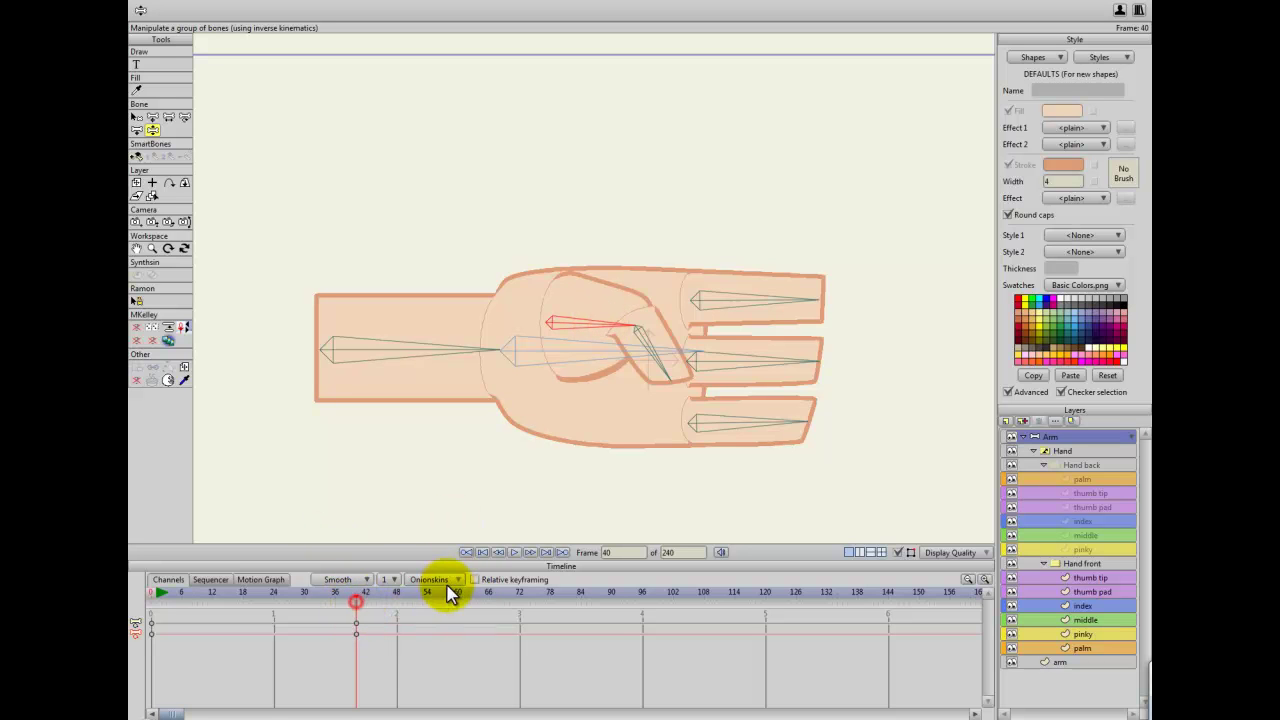
pyautogui.click(155, 593)
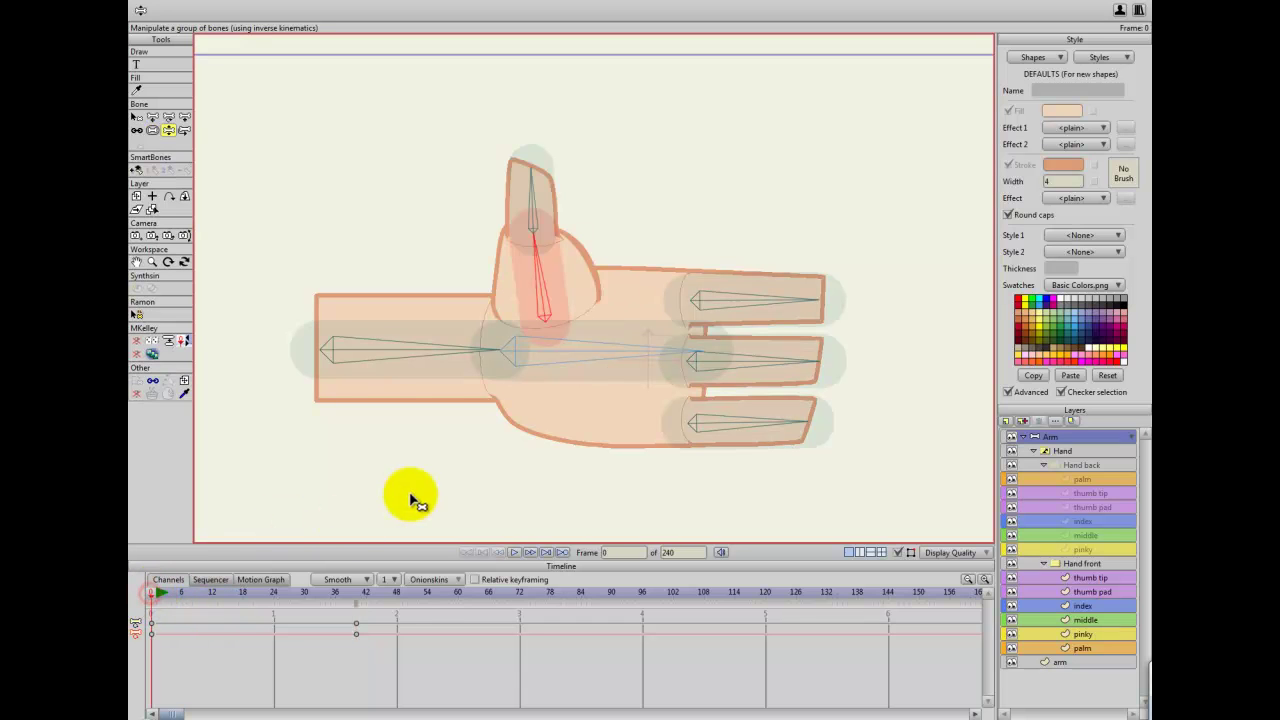
# Check the onion skin options and deselect all bones on the Arm layer at frame 0 with the Select Bone tool
pyautogui.click(432, 580)
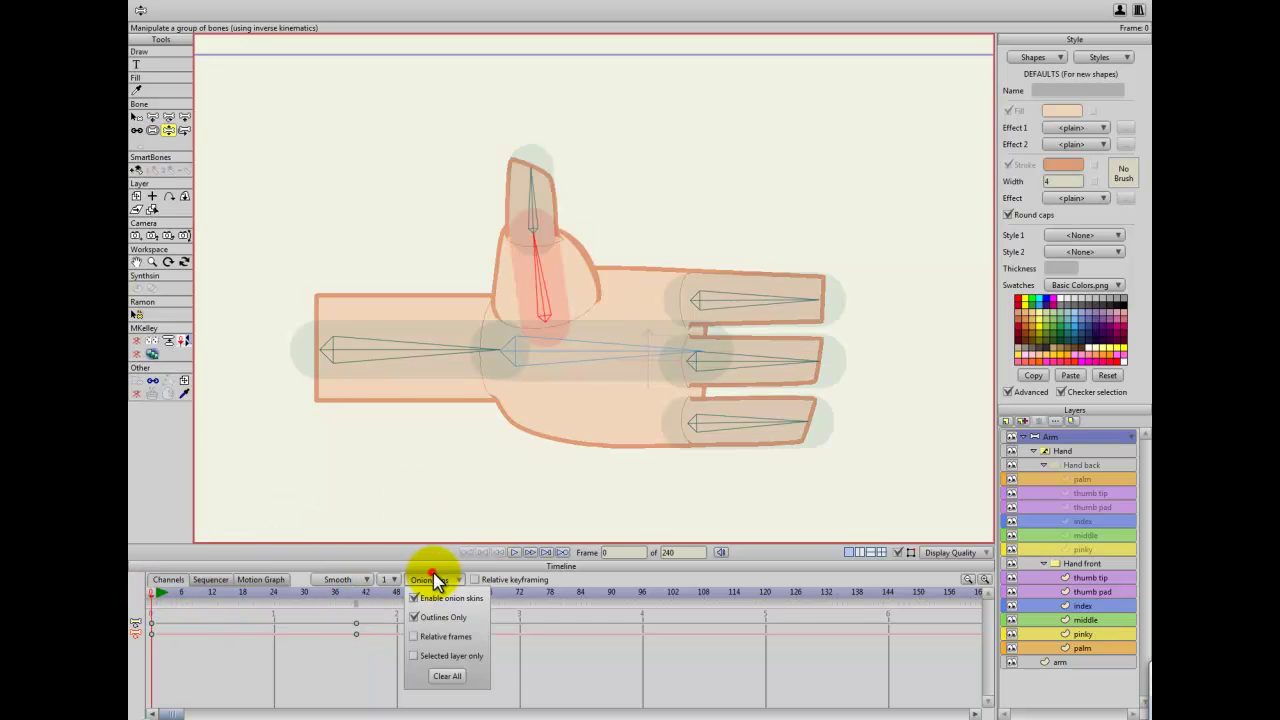
pyautogui.click(433, 577)
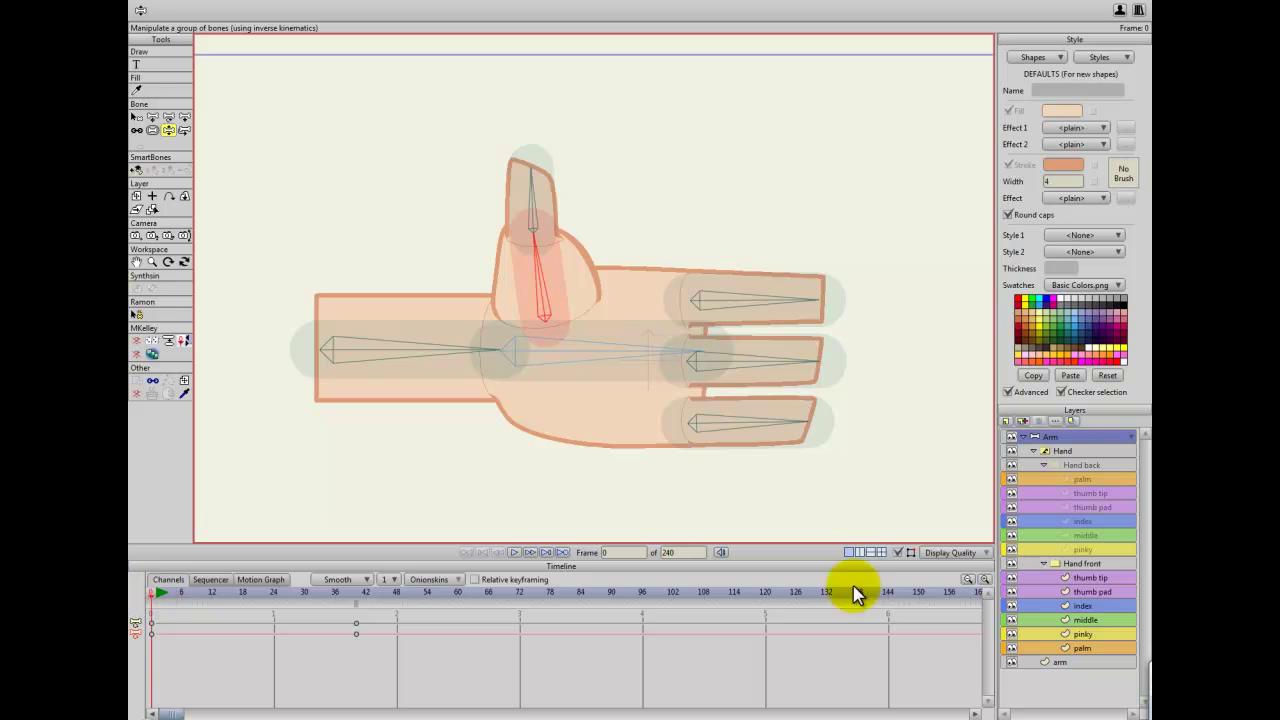
pyautogui.moveTo(230, 598); pyautogui.dragTo(133, 598)
pyautogui.click(1066, 435)
pyautogui.click(137, 116)
pyautogui.click(666, 211)
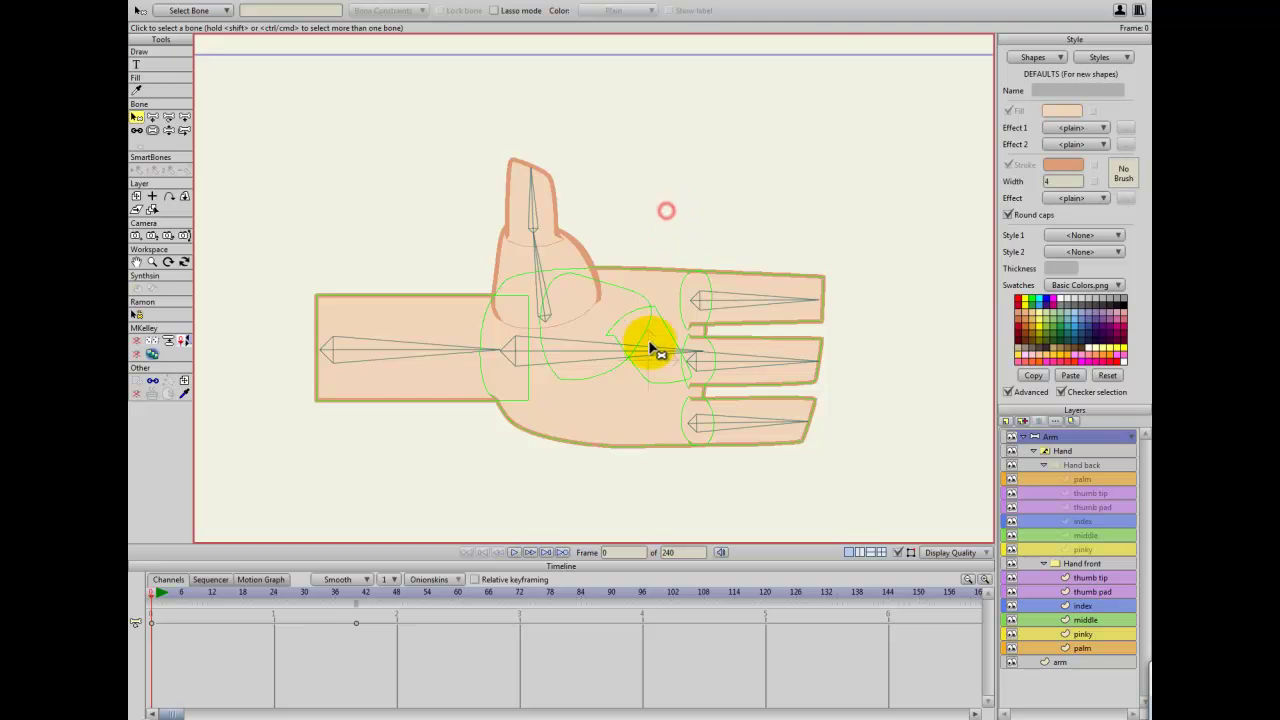
# At frame 0, reposition the thumb tip bone so its base sits at the thumb joint and its end near the tip
pyautogui.scroll(1, 650, 344)
pyautogui.scroll(1, 640, 305)
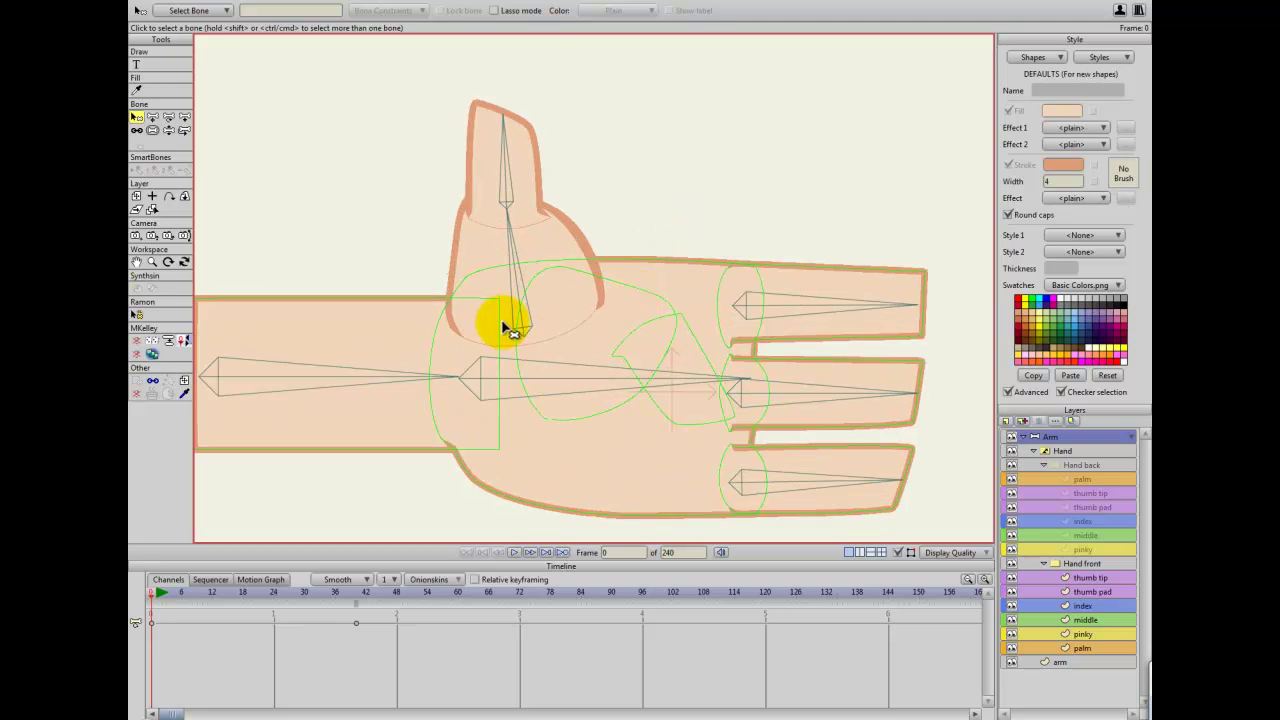
pyautogui.click(152, 117)
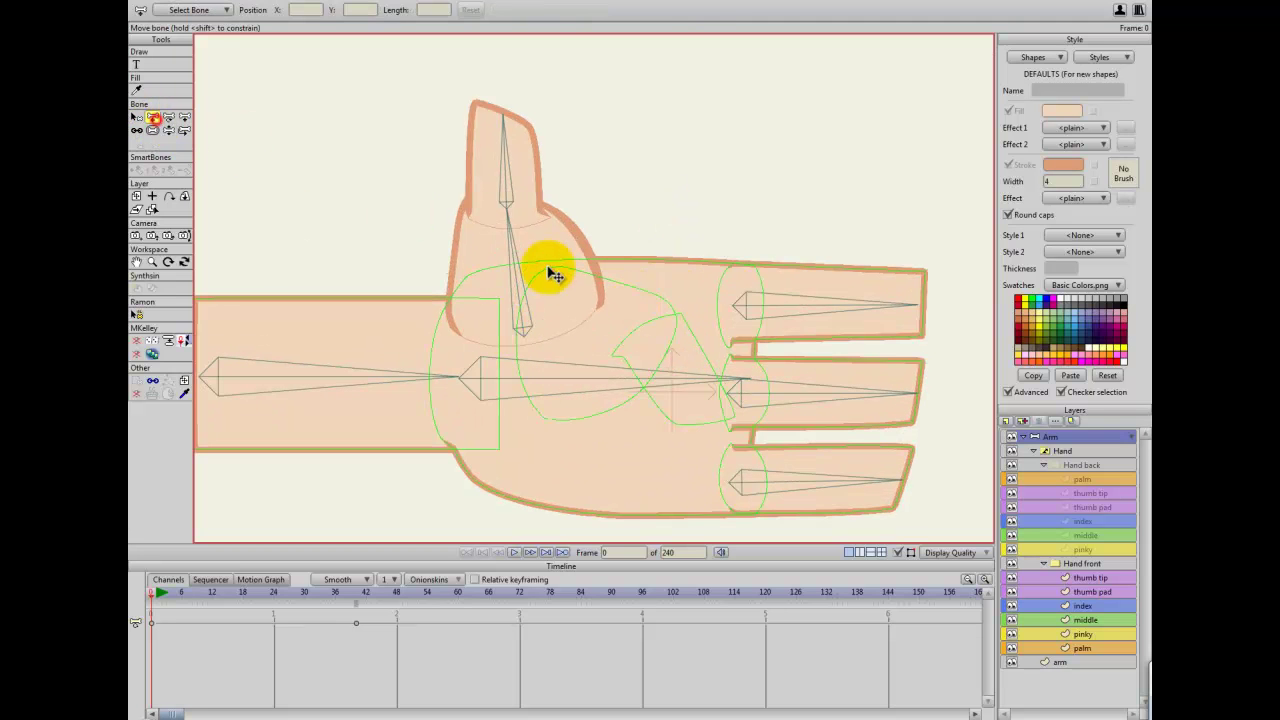
pyautogui.click(513, 212)
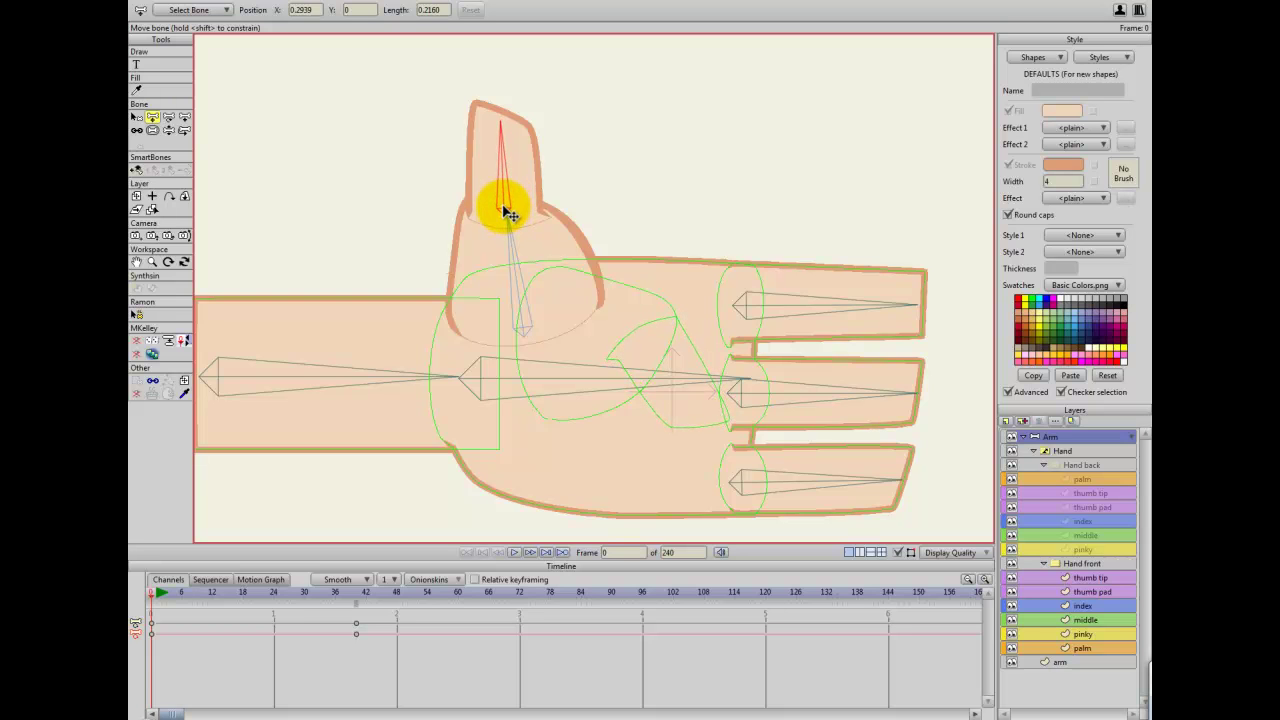
pyautogui.moveTo(507, 215); pyautogui.dragTo(507, 130)
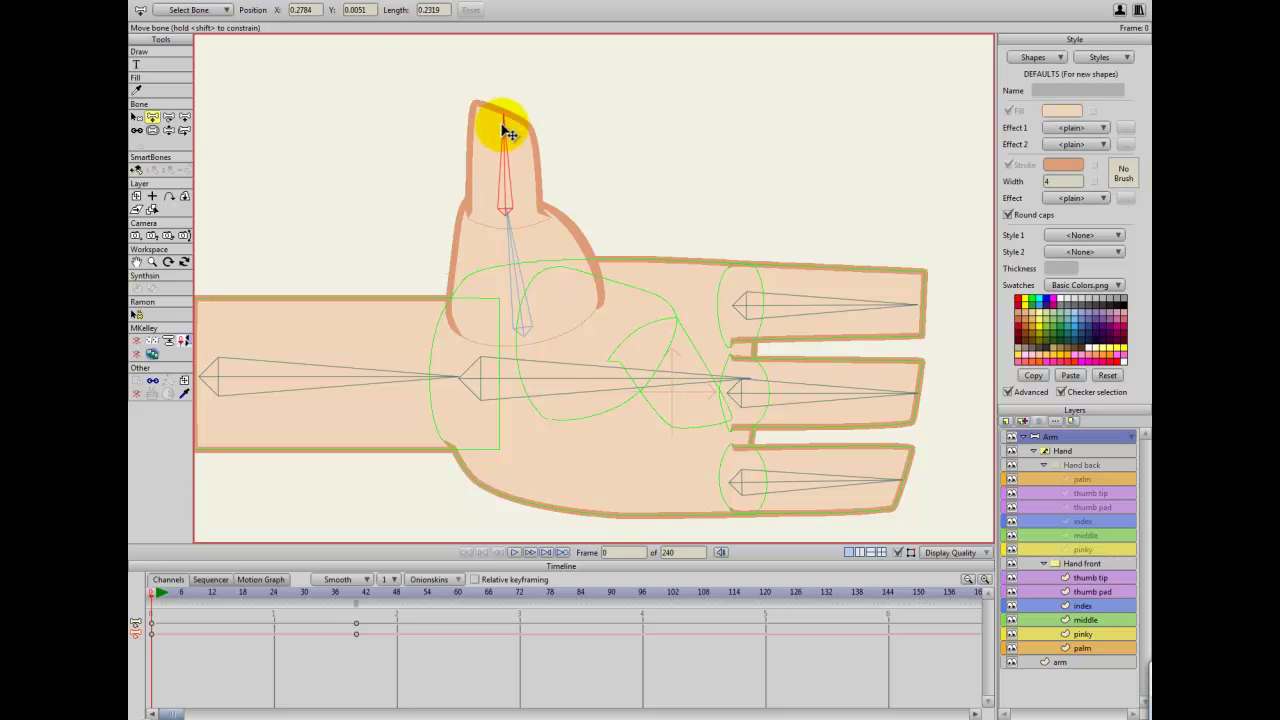
# Move the thumb base bone toward the wrist and realign both thumb bones end to end inside the upright thumb
pyautogui.moveTo(525, 336)
pyautogui.mouseDown()
pyautogui.moveTo(507, 318)
pyautogui.moveTo(535, 322)
pyautogui.moveTo(528, 339)
pyautogui.moveTo(506, 322)
pyautogui.mouseUp()
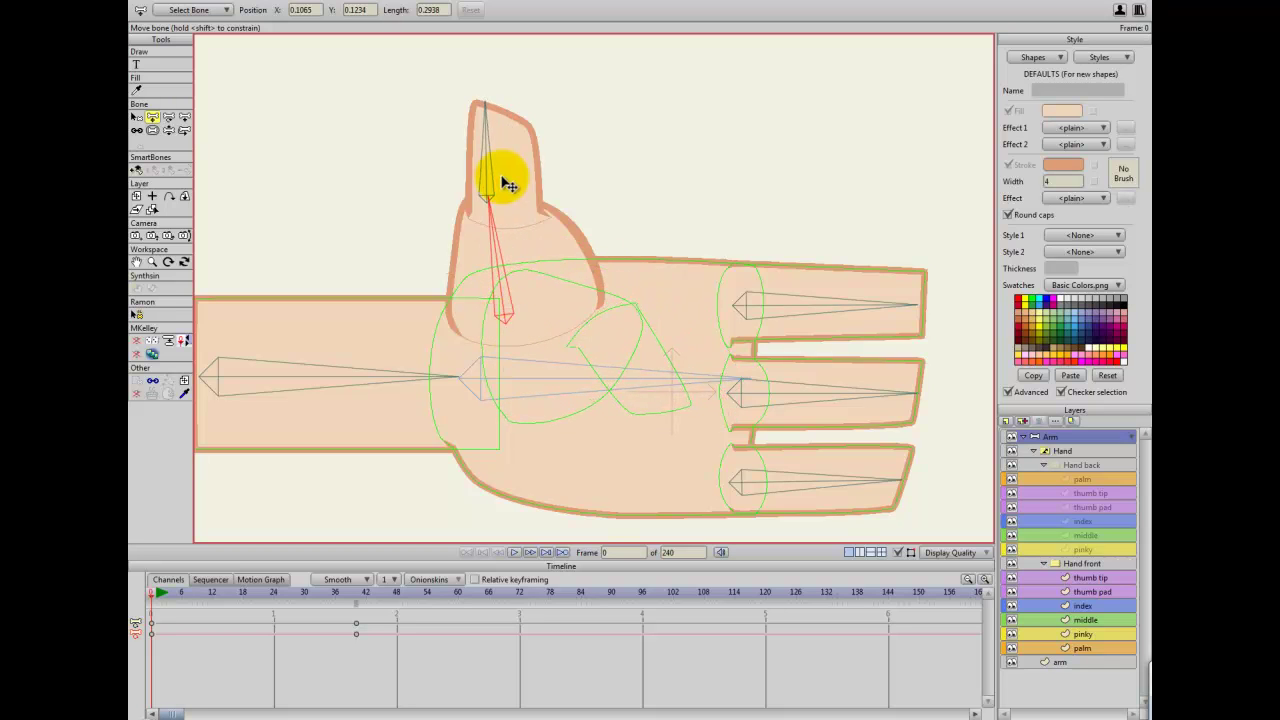
pyautogui.moveTo(492, 208); pyautogui.dragTo(510, 228)
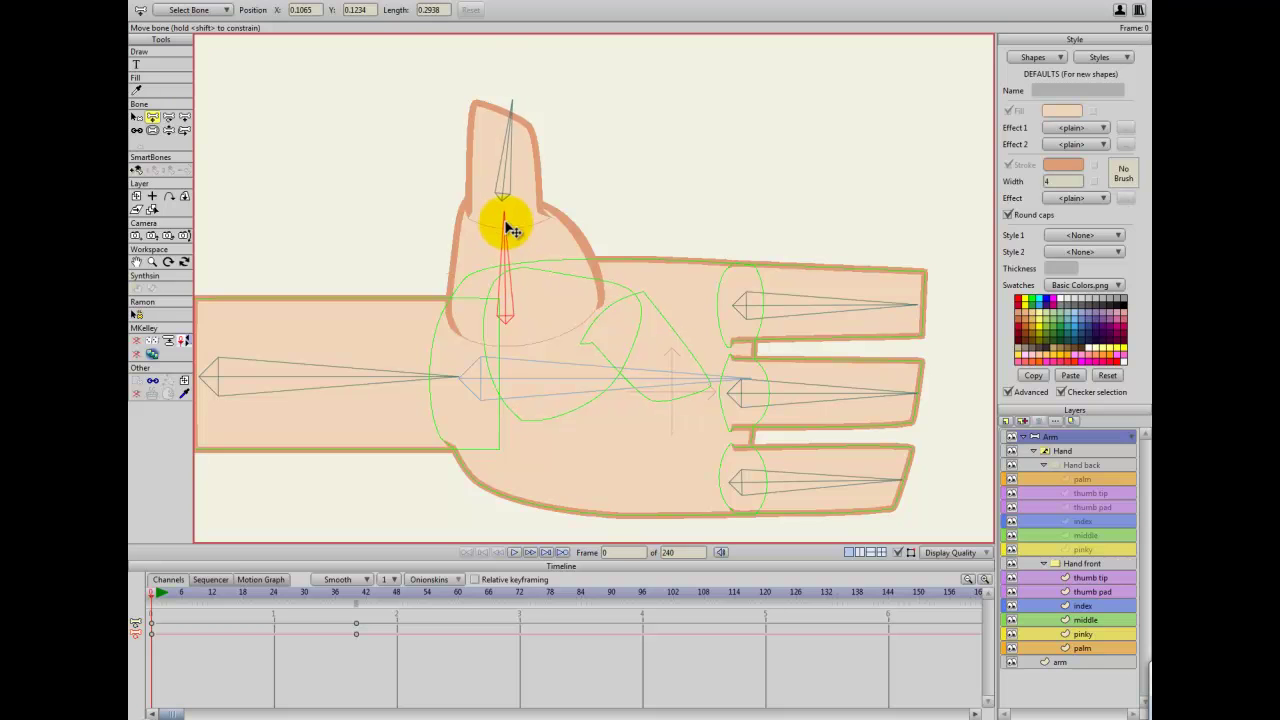
pyautogui.click(506, 207)
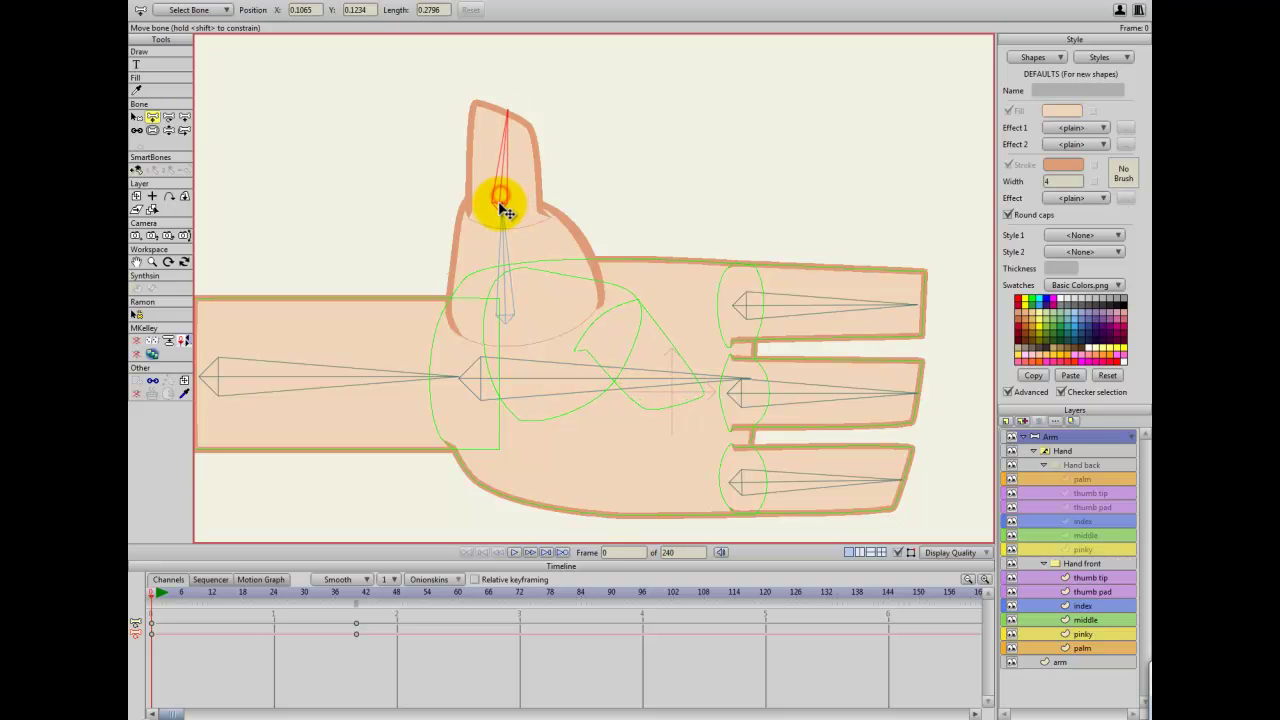
pyautogui.moveTo(503, 212); pyautogui.dragTo(500, 118)
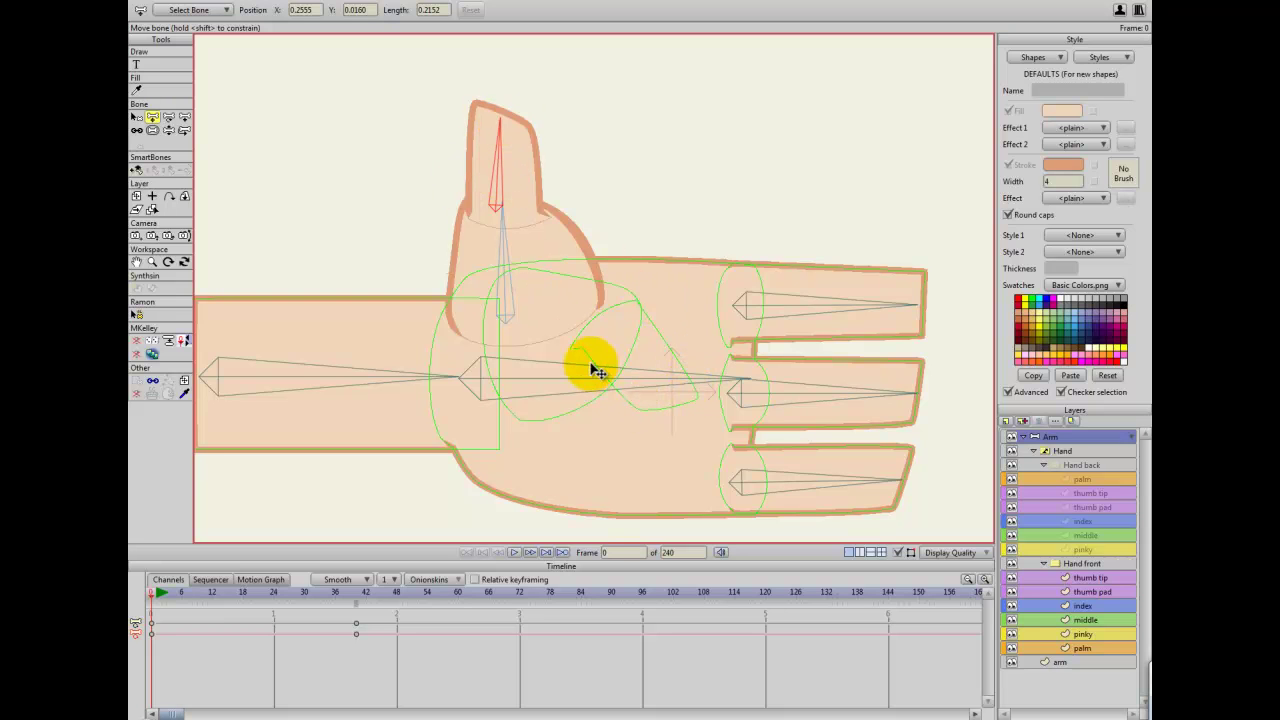
# Rotate both thumb bones back to an upright pose at frame 40 and return to frame 0
pyautogui.click(356, 596)
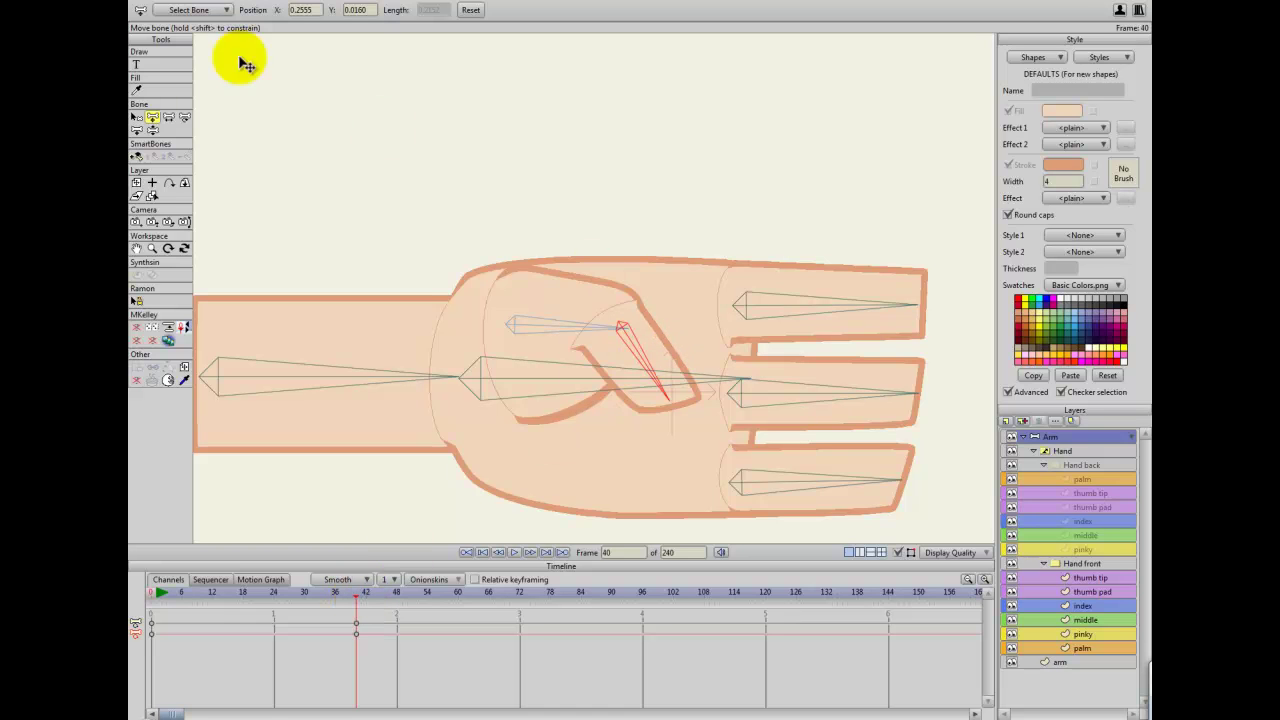
pyautogui.click(184, 117)
pyautogui.moveTo(634, 354); pyautogui.dragTo(704, 305)
pyautogui.moveTo(578, 332); pyautogui.dragTo(493, 145)
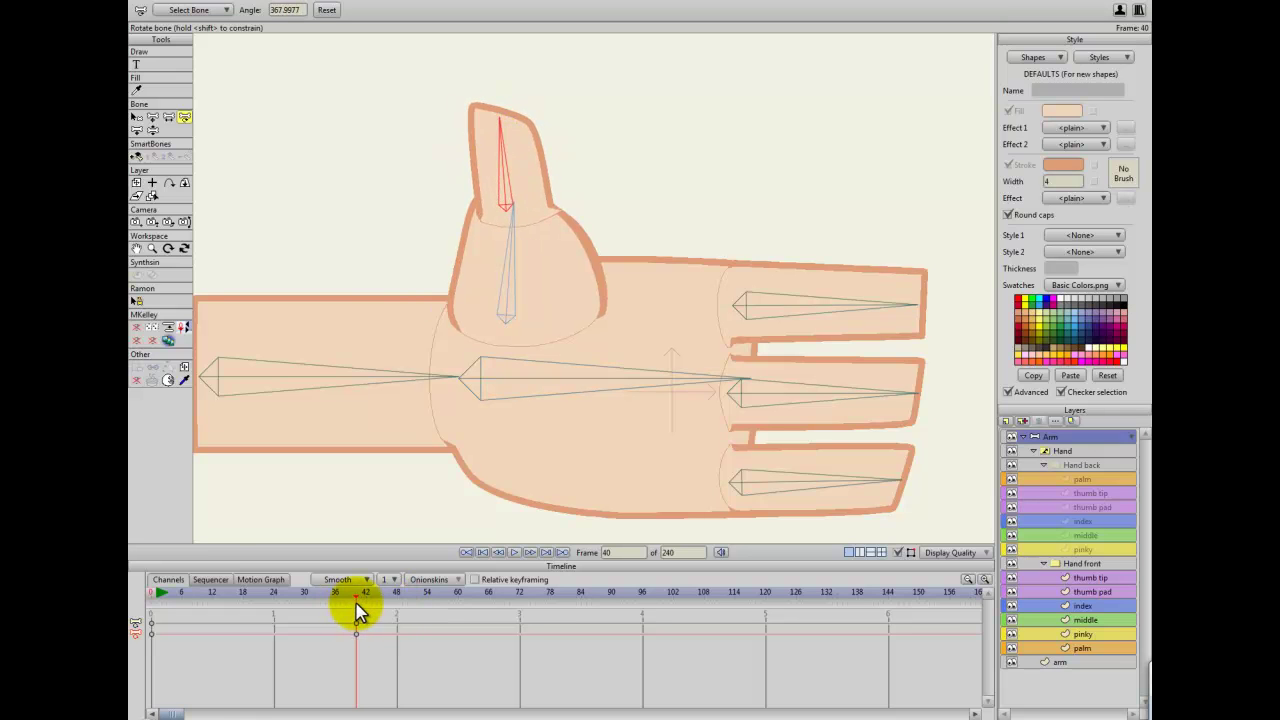
pyautogui.moveTo(362, 598); pyautogui.dragTo(150, 592)
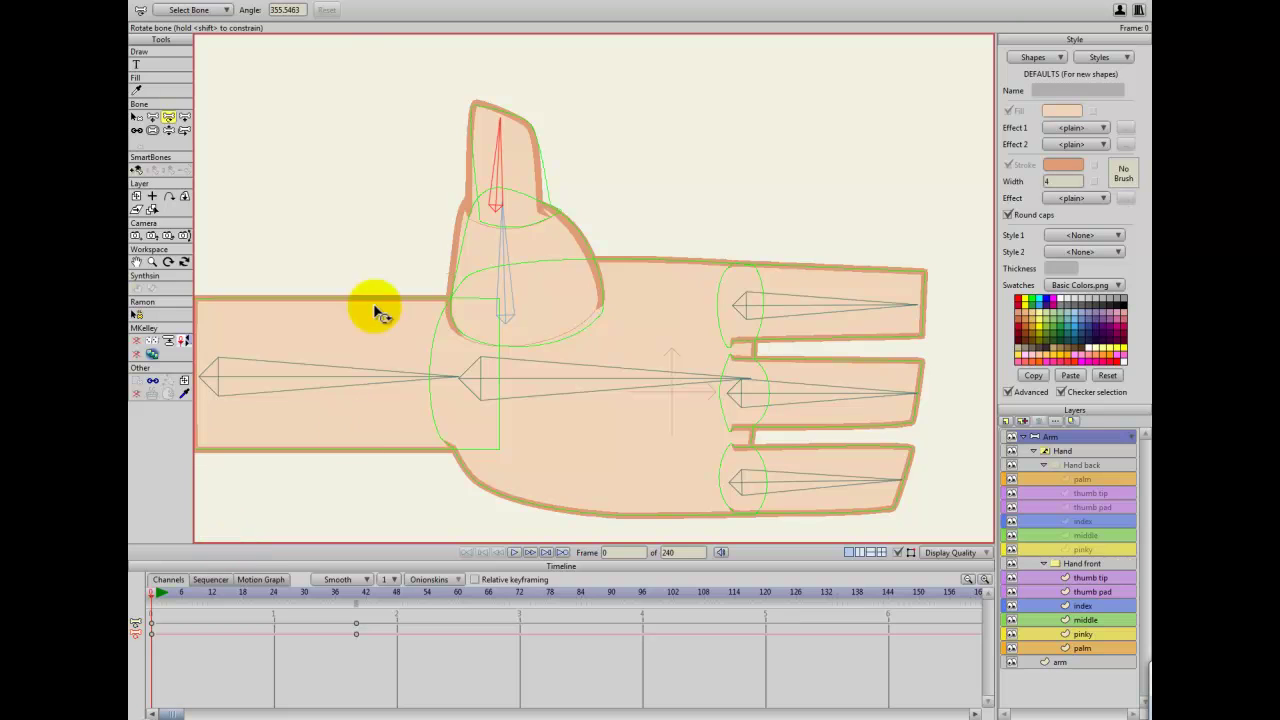
# Limit the thumb tip bone with angle constraints of minimum -70 and maximum 15 degrees at frame 0
pyautogui.click(190, 12)
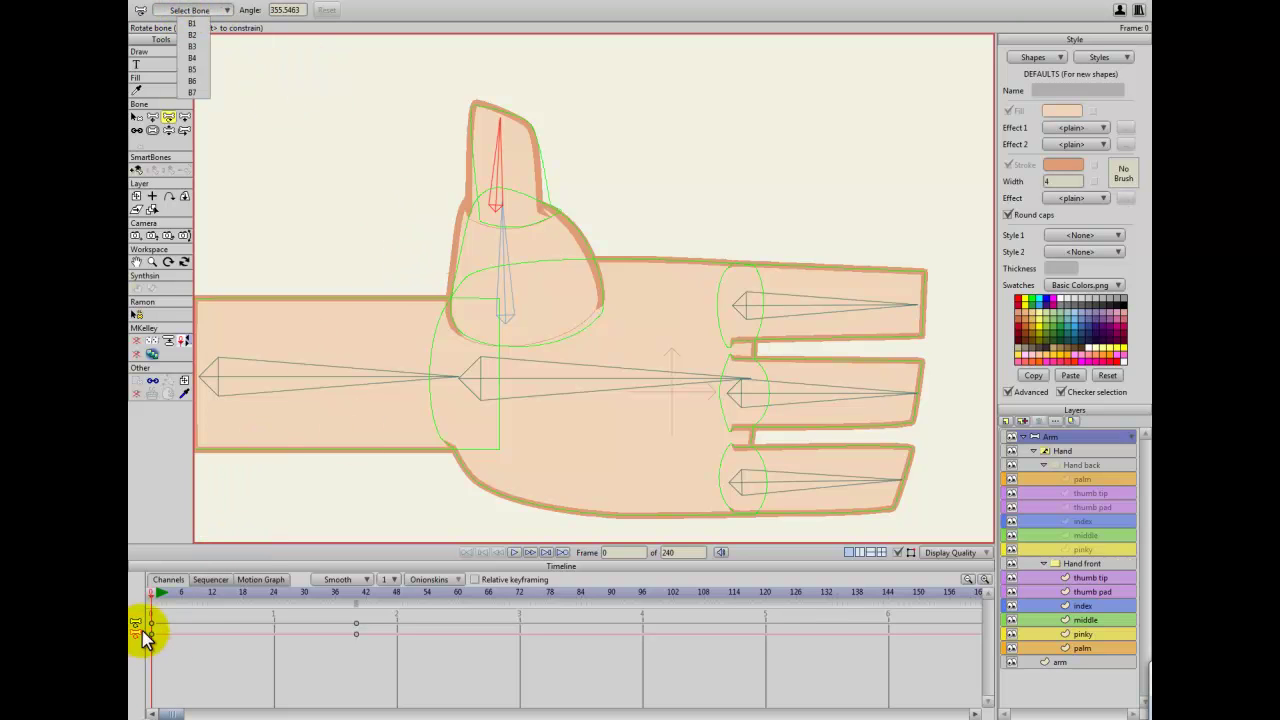
pyautogui.click(500, 152)
pyautogui.click(136, 117)
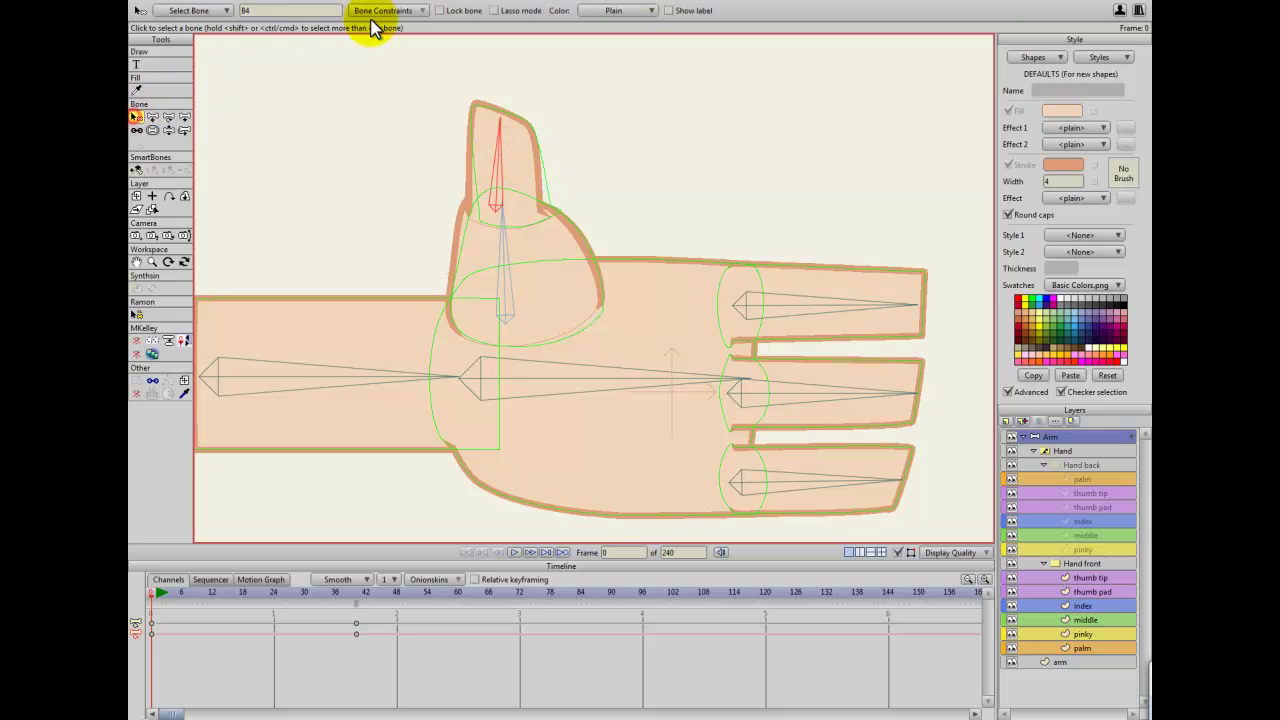
pyautogui.click(385, 12)
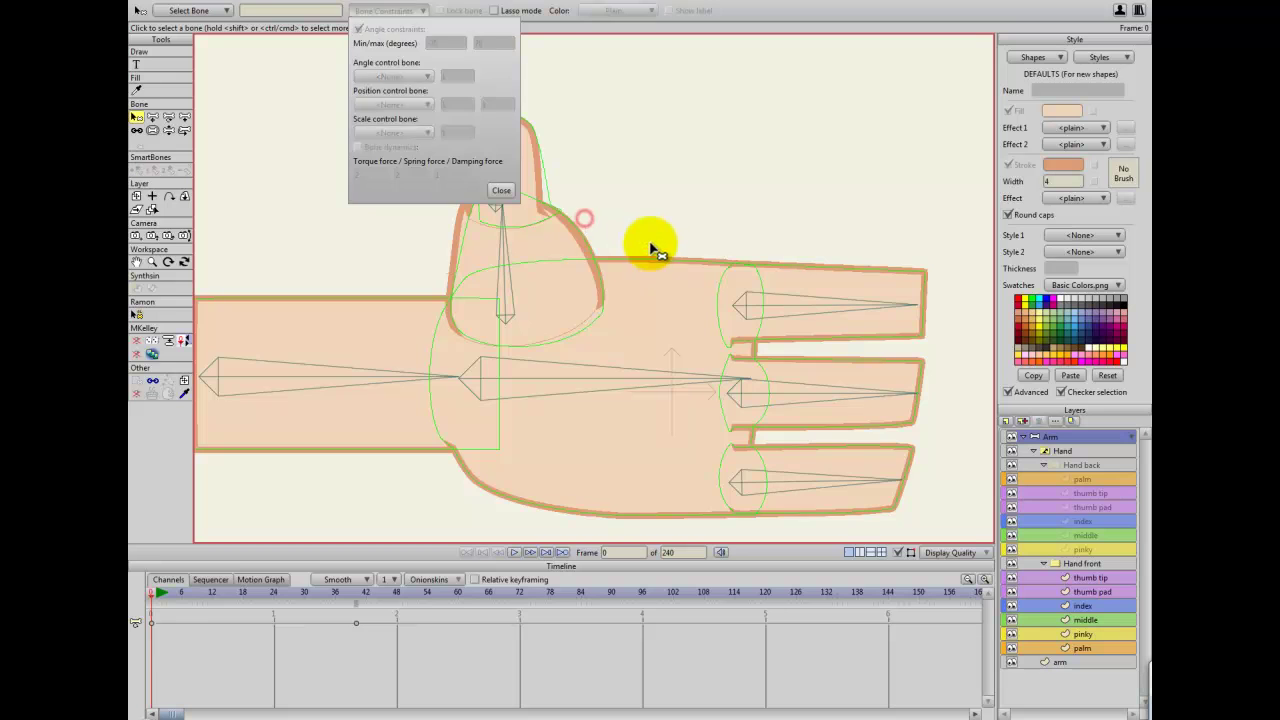
pyautogui.moveTo(606, 206); pyautogui.dragTo(669, 234)
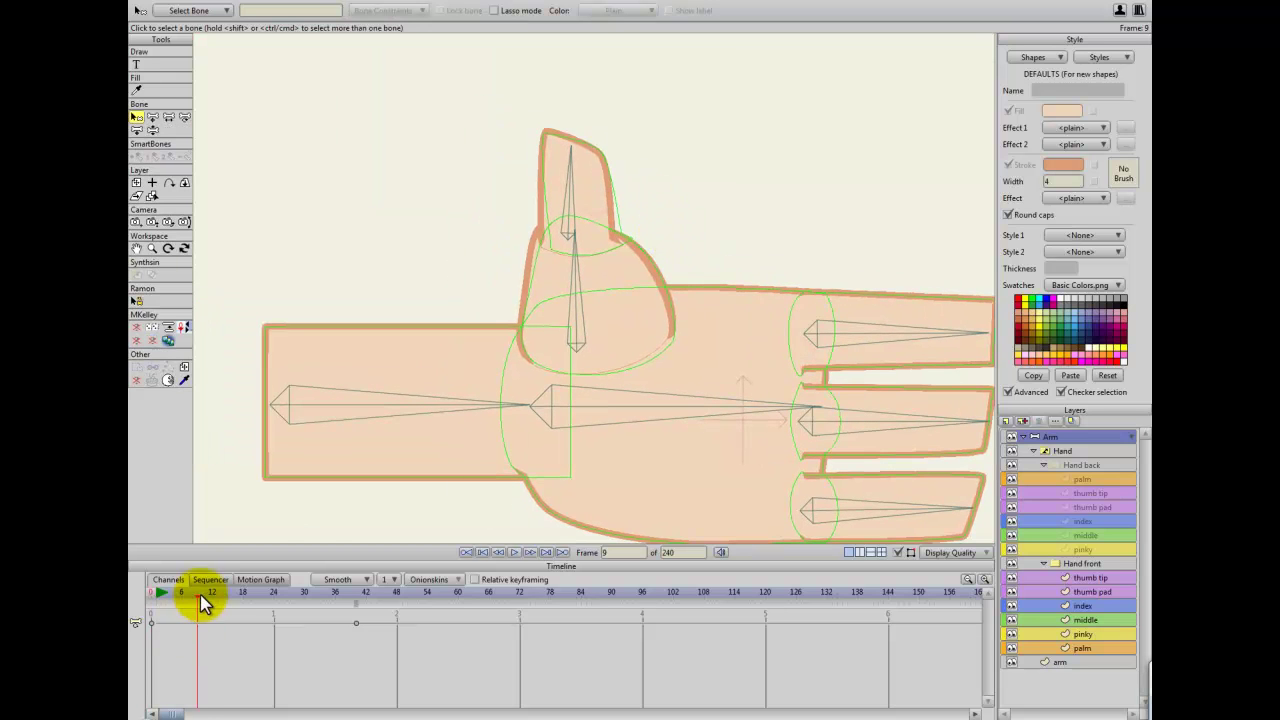
pyautogui.moveTo(200, 592); pyautogui.dragTo(134, 592)
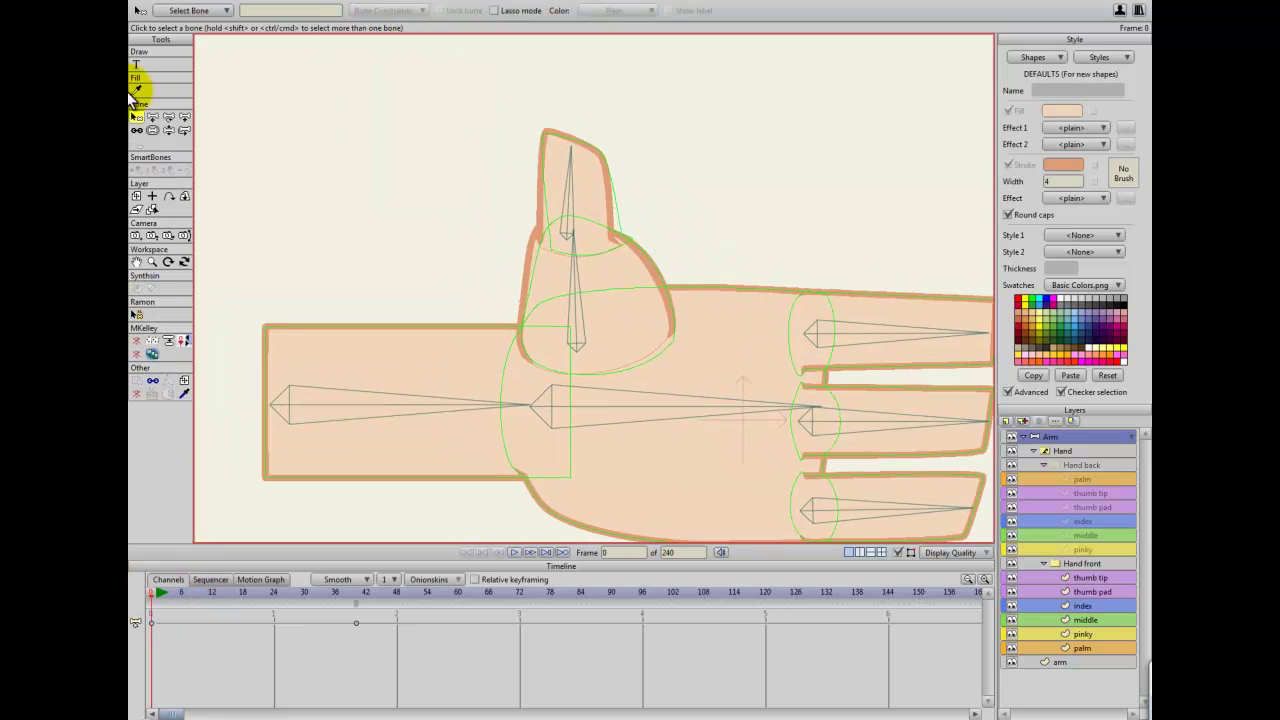
pyautogui.click(566, 177)
pyautogui.click(410, 11)
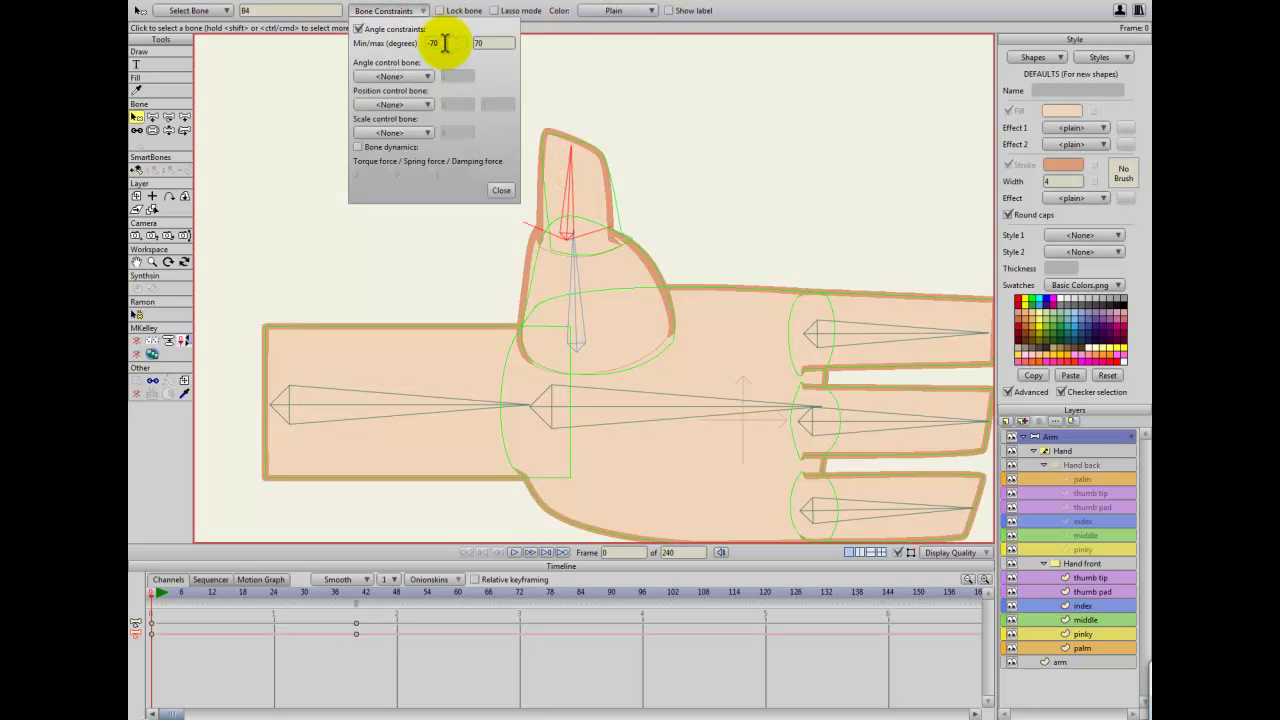
pyautogui.click(488, 43)
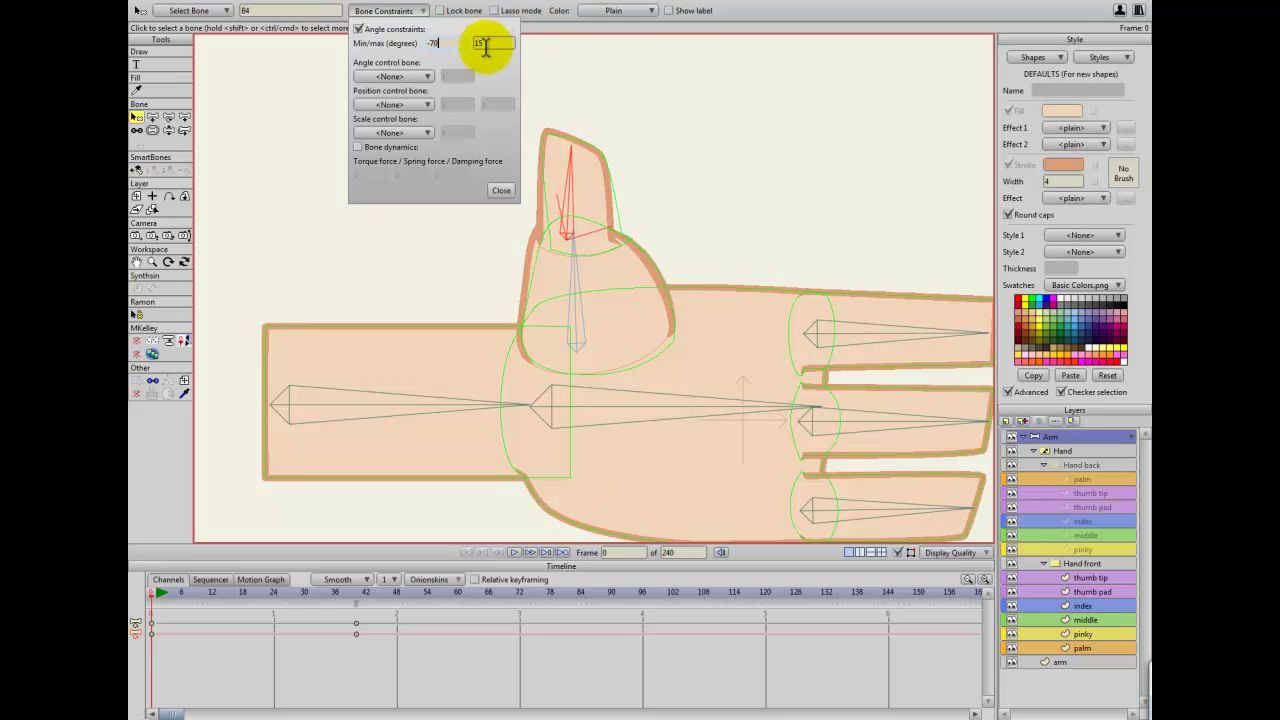
pyautogui.click(484, 44)
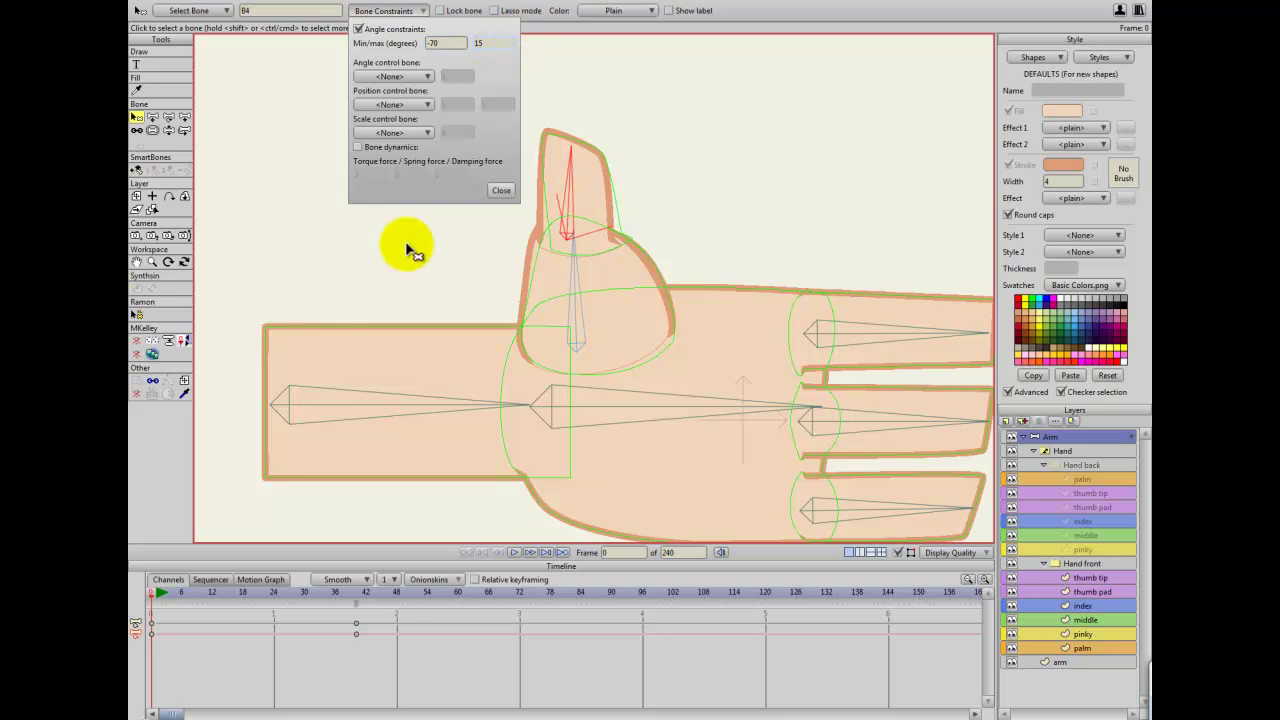
# Rotate the thumb tip bone toward the fingers at frame 40 to test its angle limits
pyautogui.click(358, 594)
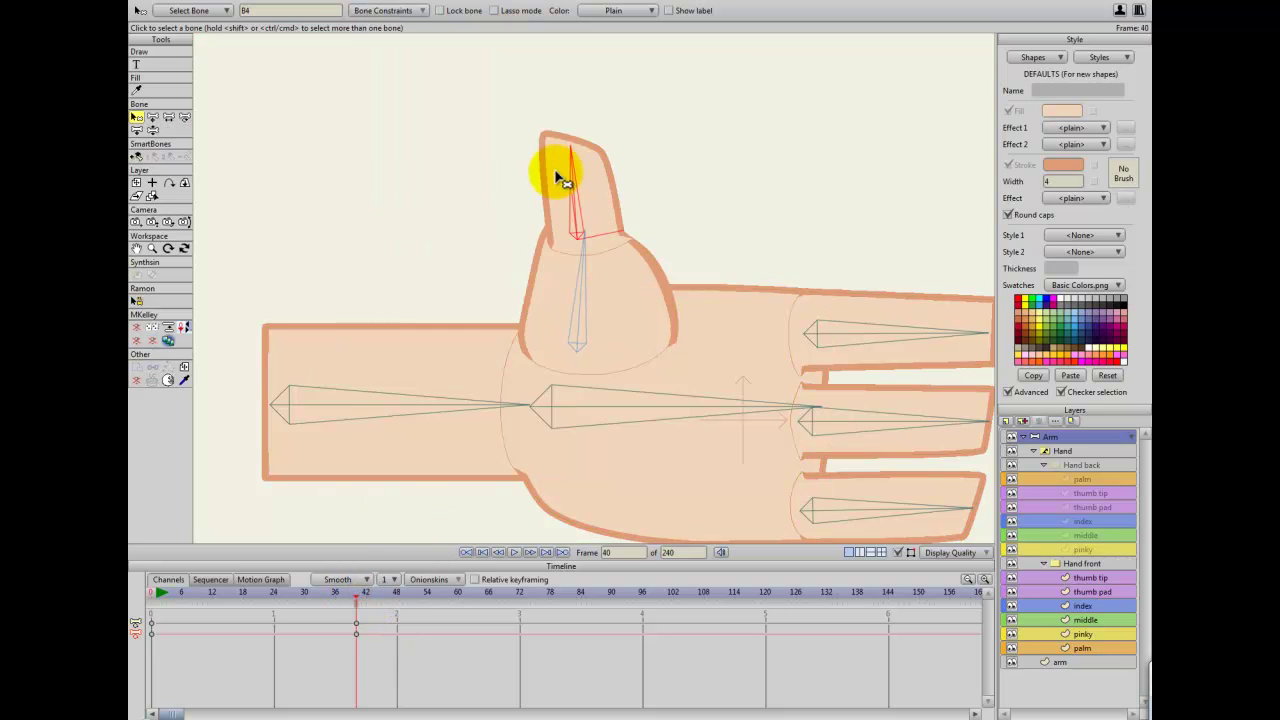
pyautogui.press('r')
pyautogui.moveTo(573, 158); pyautogui.dragTo(665, 310)
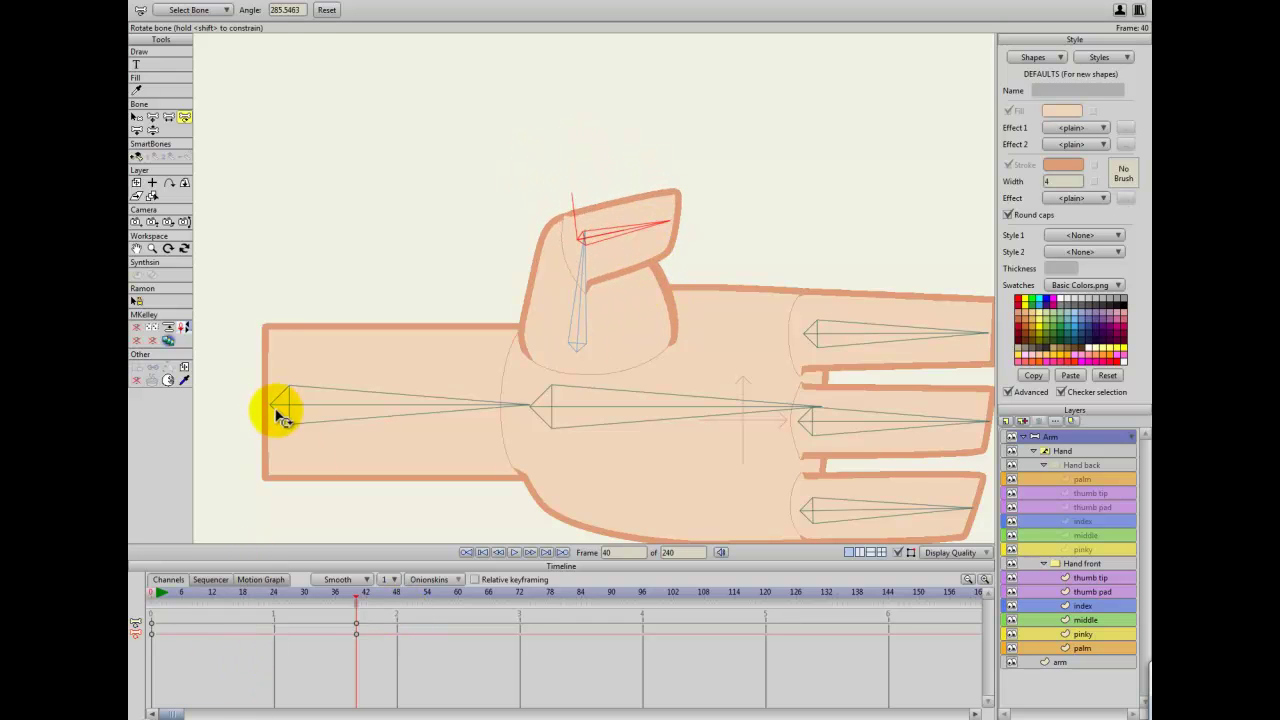
# Return to frame 0 and set the thumb tip bone's minimum angle constraint to -85 degrees
pyautogui.click(152, 593)
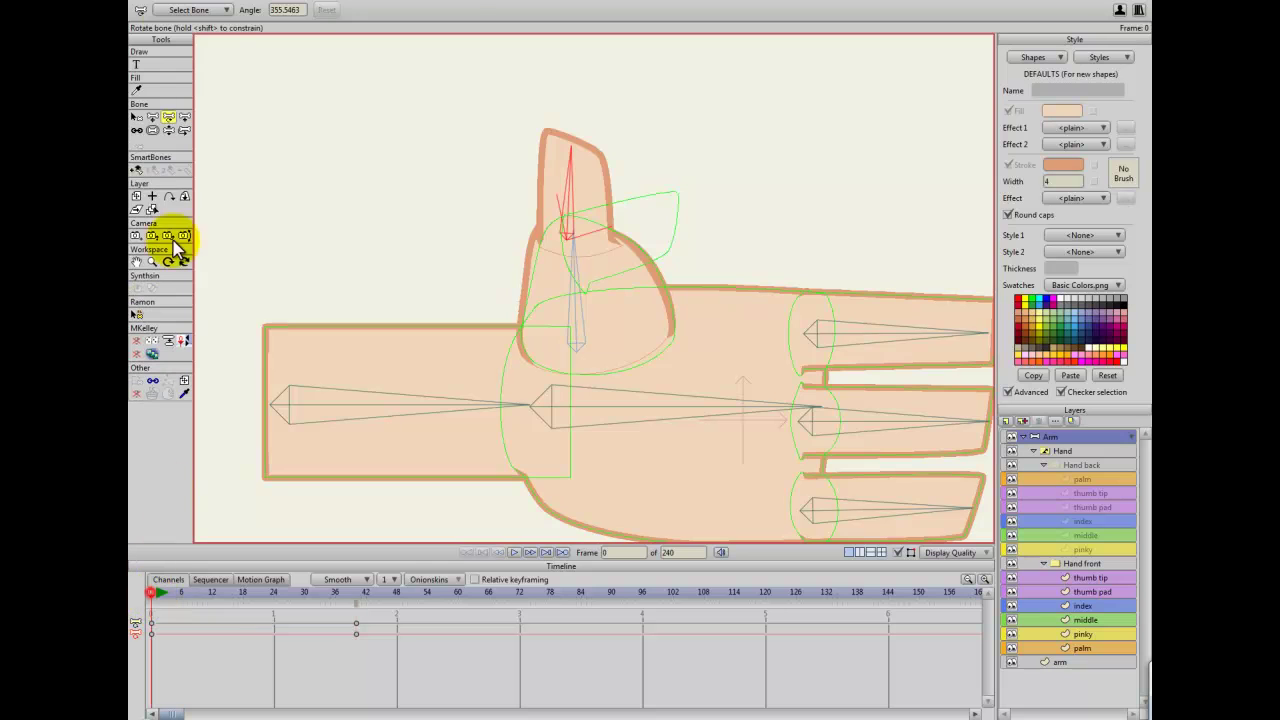
pyautogui.click(152, 117)
pyautogui.click(203, 10)
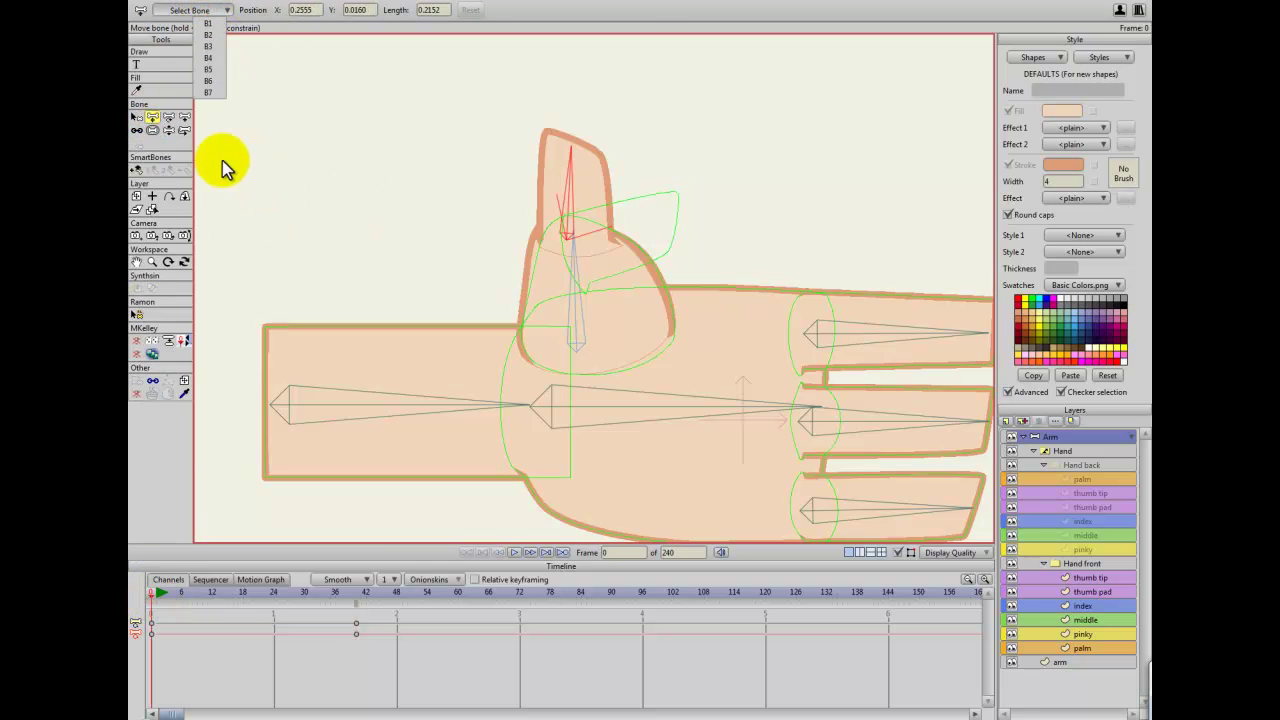
pyautogui.click(137, 117)
pyautogui.click(390, 10)
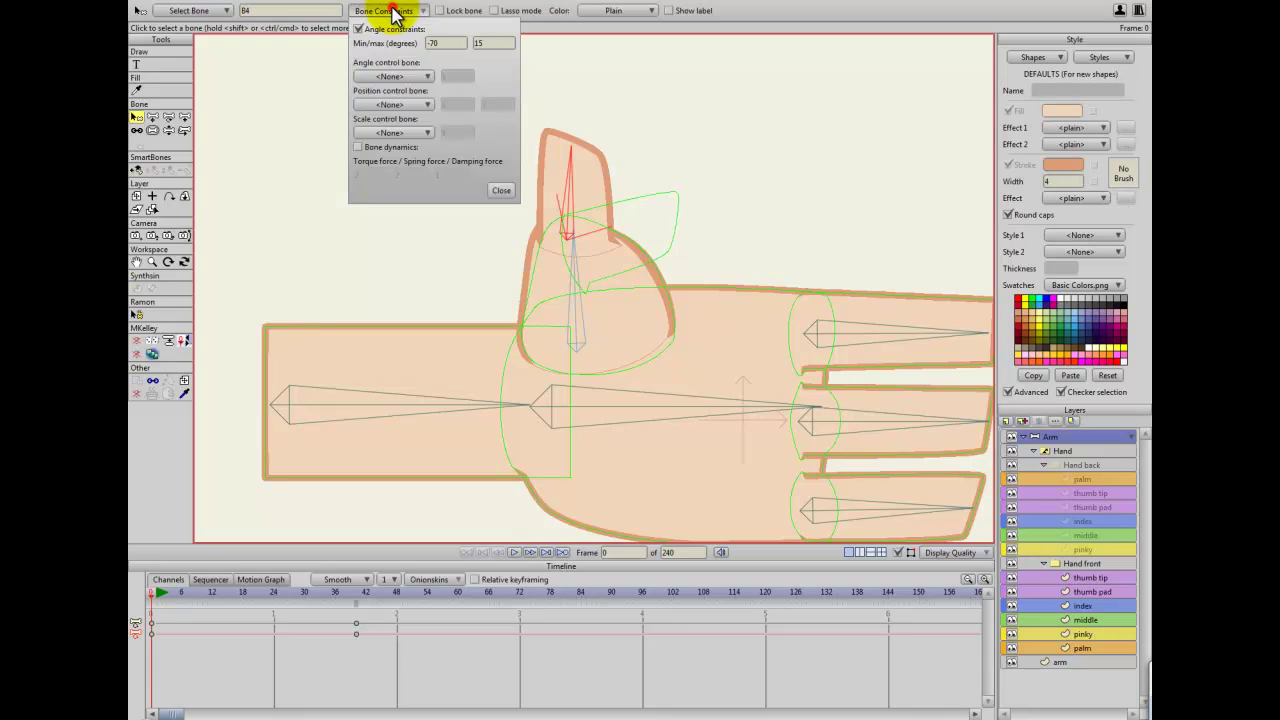
pyautogui.click(448, 43)
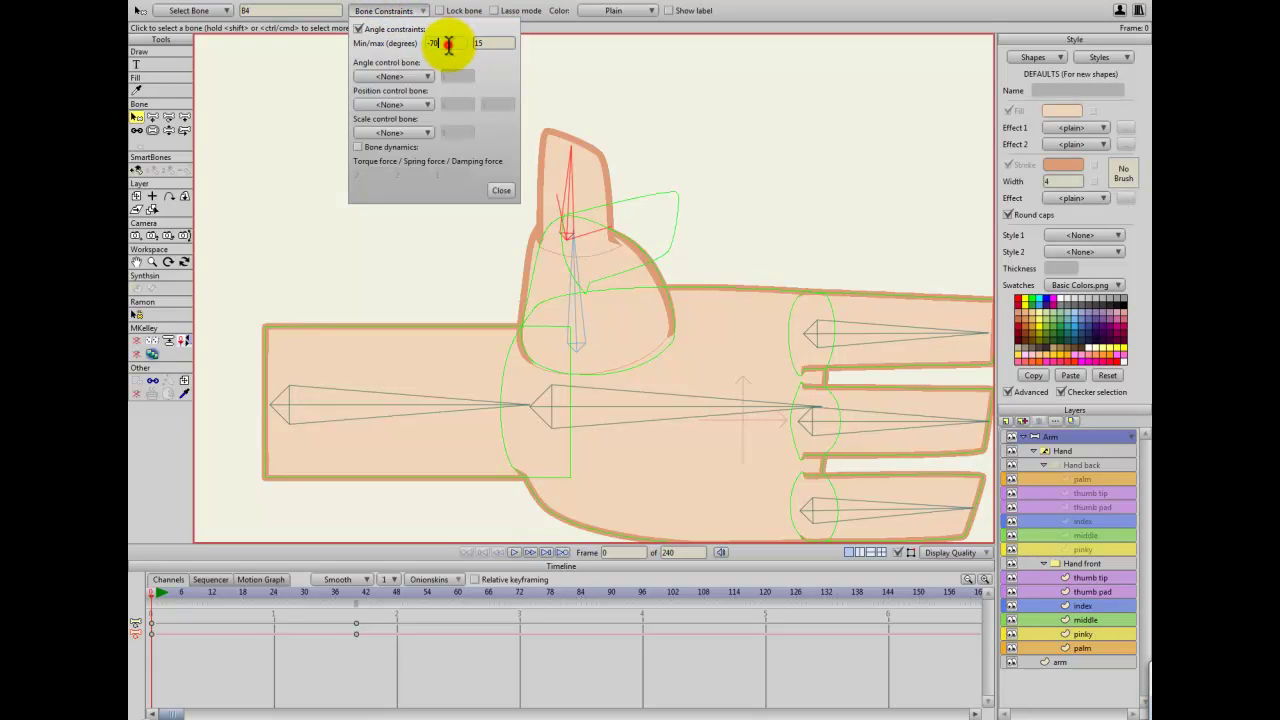
pyautogui.write('-85')
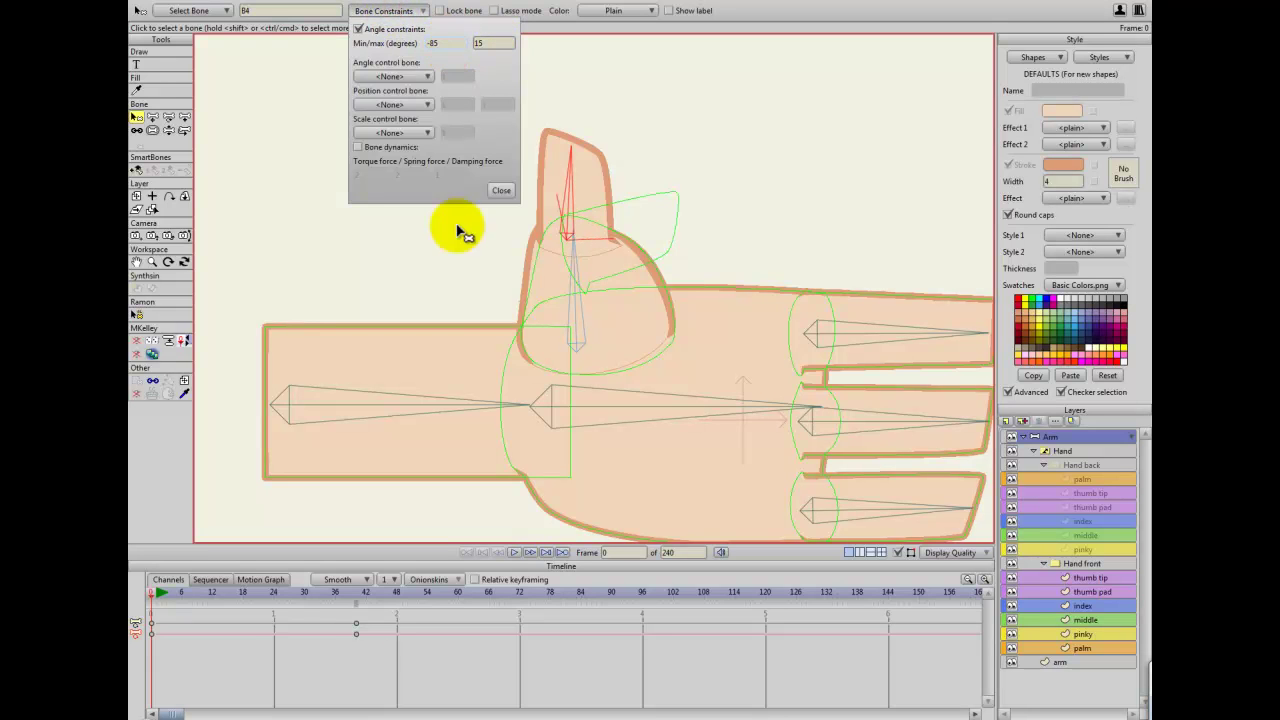
# Bend the thumb tip bone further at frame 40 and fold the thumb base bone across the palm
pyautogui.click(356, 592)
pyautogui.press('r')
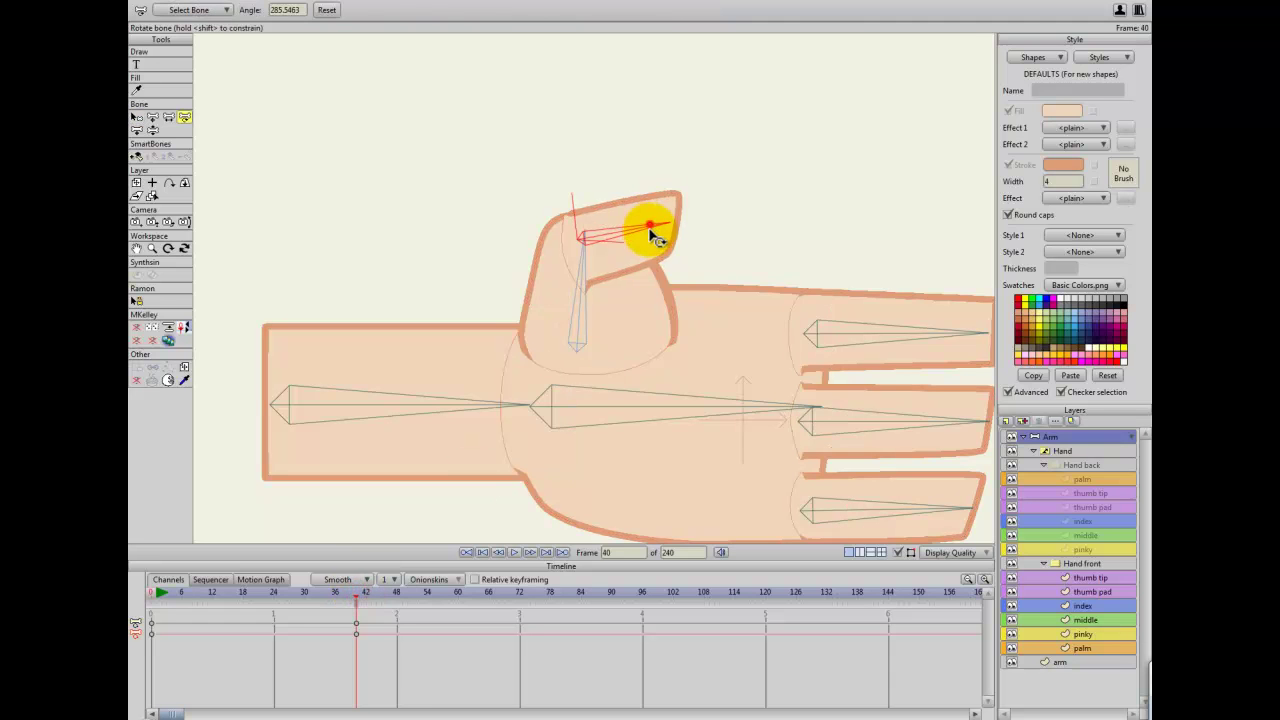
pyautogui.moveTo(650, 226); pyautogui.dragTo(644, 372)
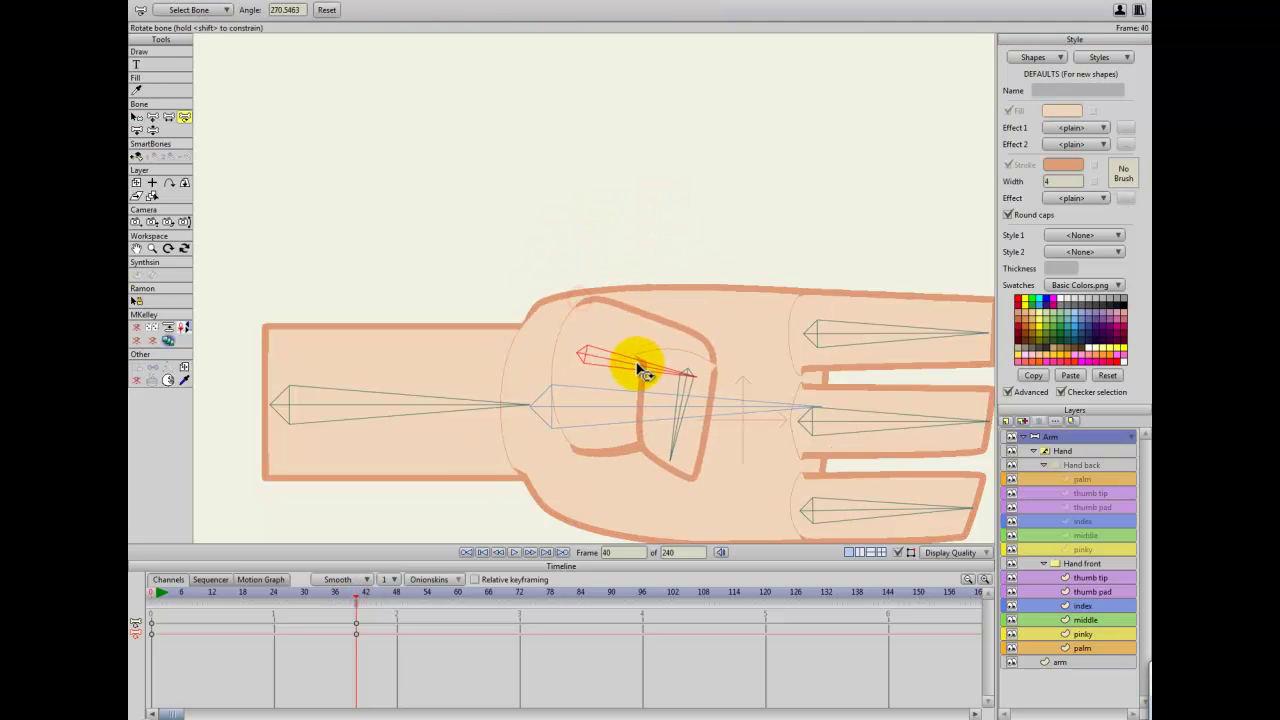
pyautogui.moveTo(672, 435); pyautogui.dragTo(697, 370)
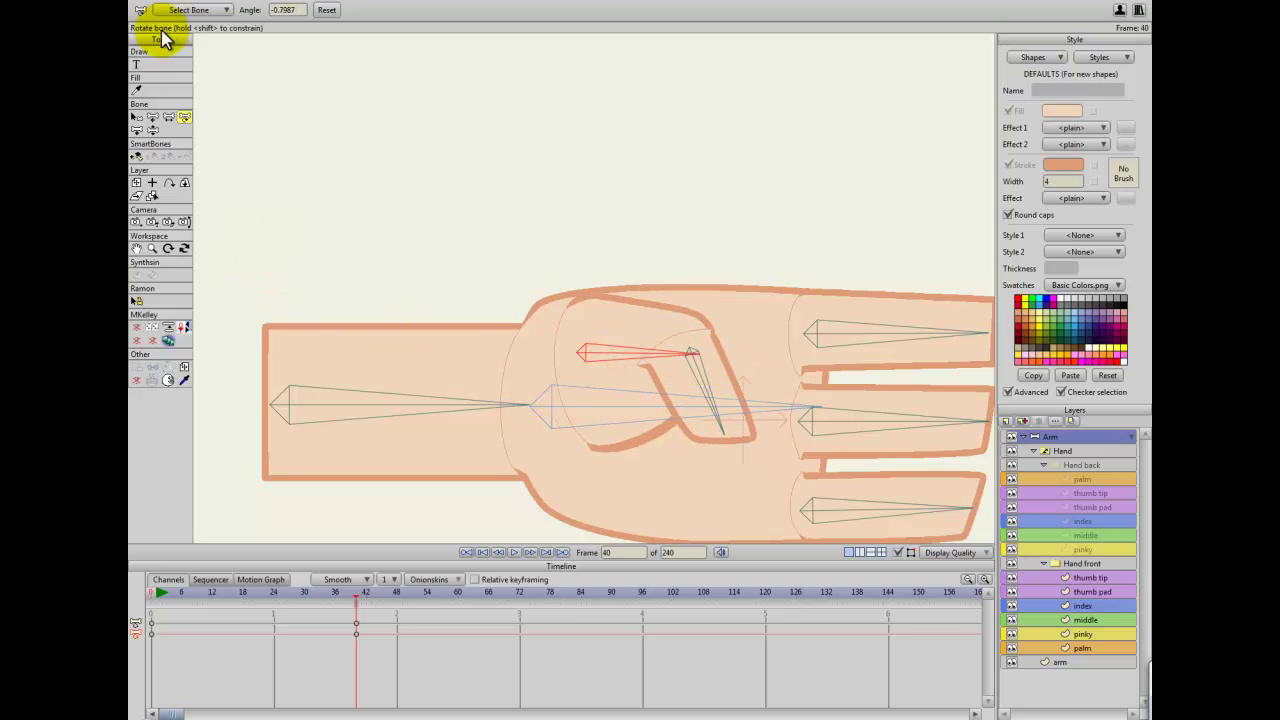
# Try angle constraints on the thumb base bone at frame 0 and switch them off
pyautogui.click(155, 602)
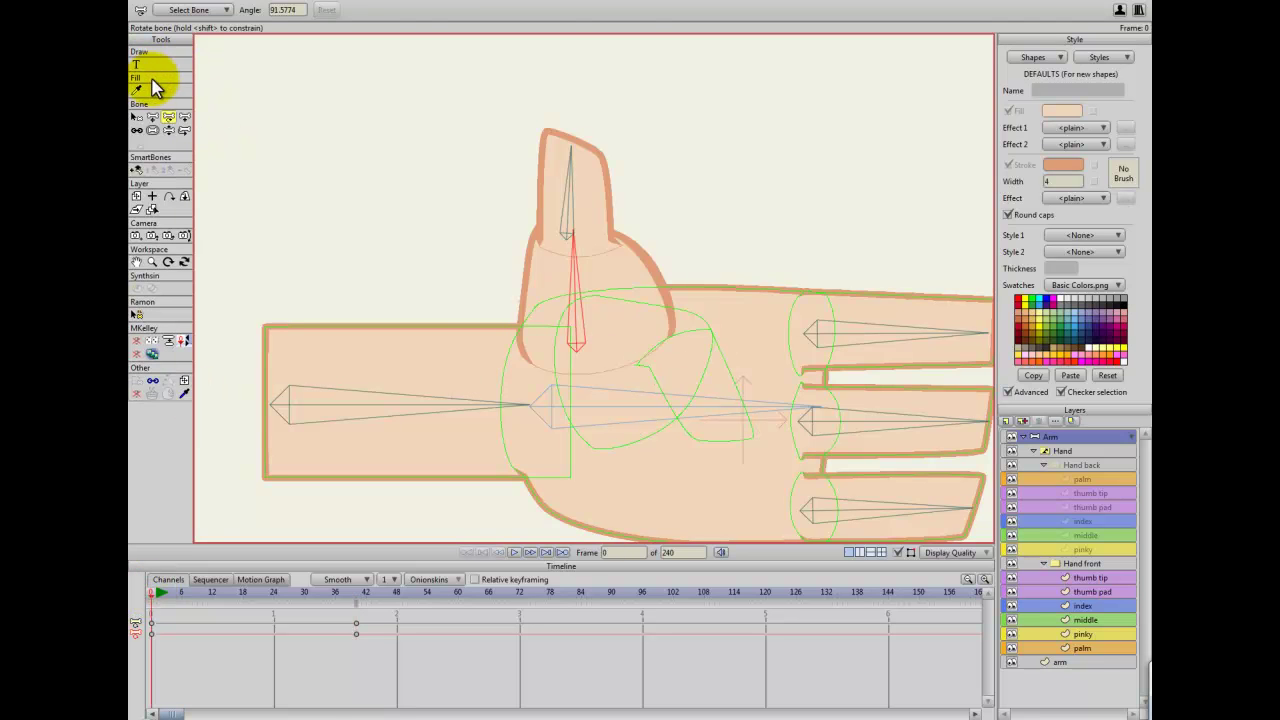
pyautogui.click(137, 117)
pyautogui.click(400, 10)
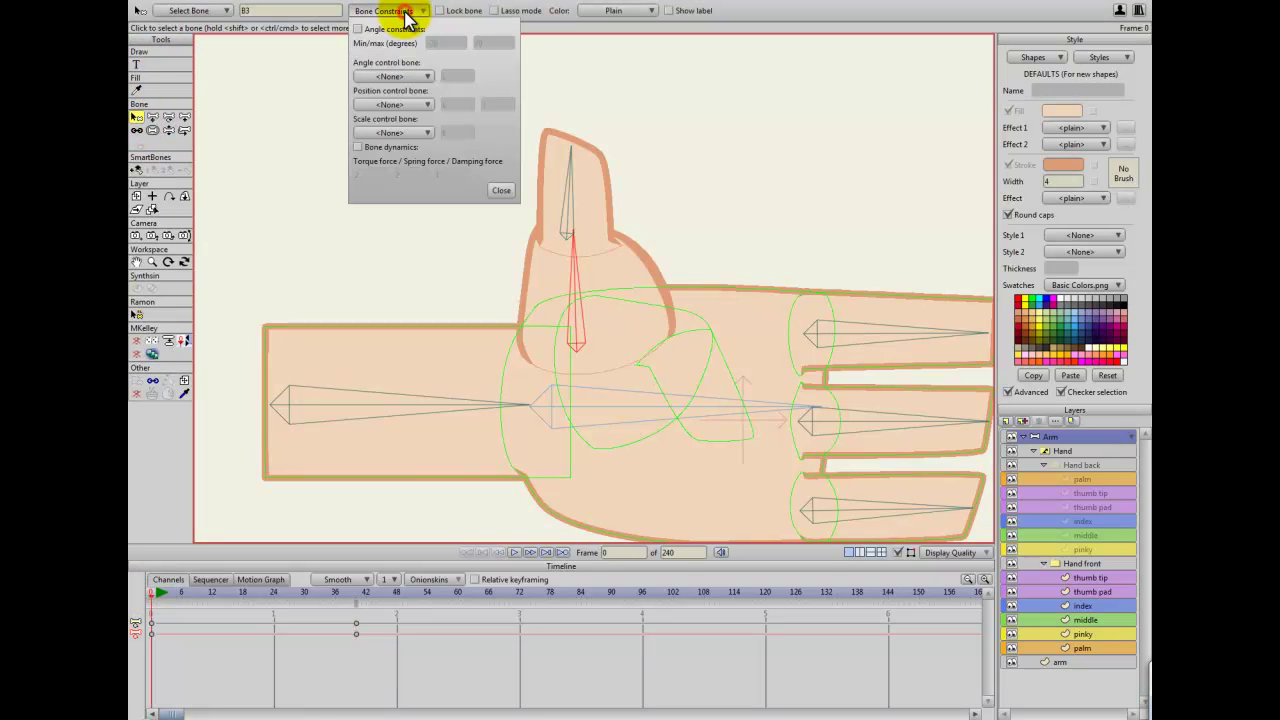
pyautogui.click(358, 29)
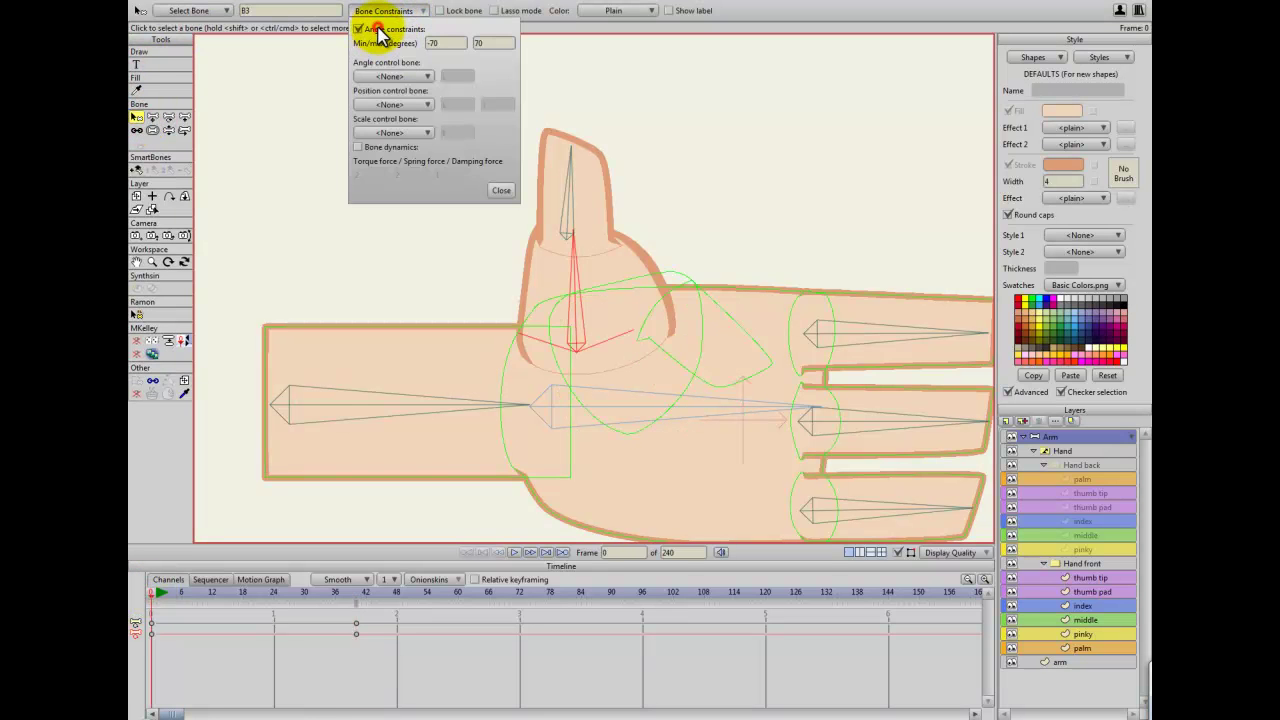
pyautogui.click(501, 42)
pyautogui.click(408, 30)
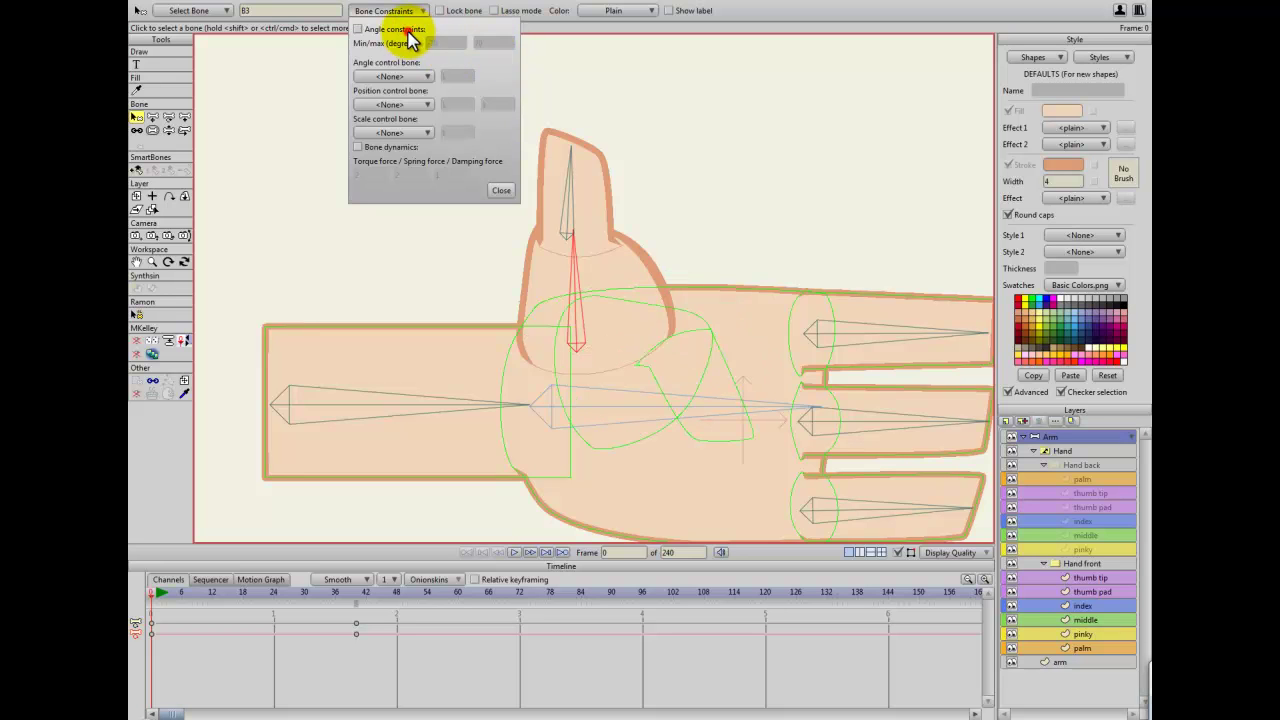
# Limit the thumb tip bone to between -65 and 15 degrees, and swing the thumb base bone outward from the palm at frame 40
pyautogui.click(358, 28)
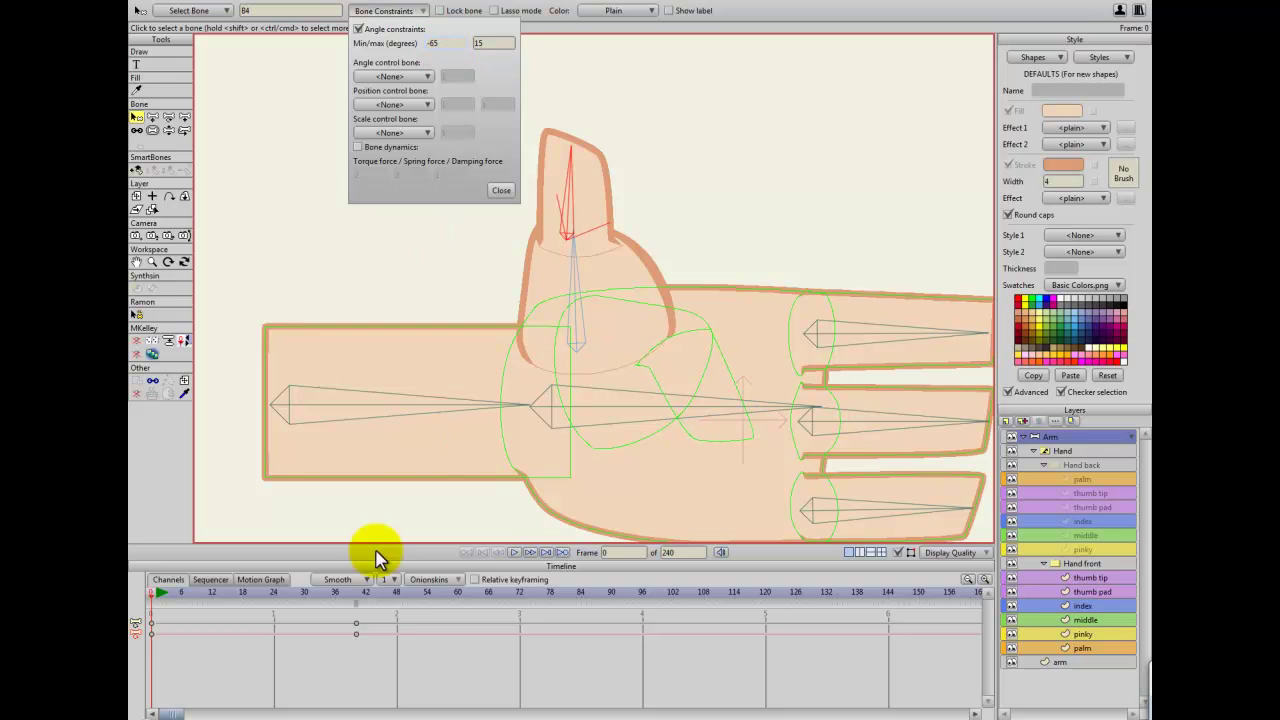
pyautogui.click(356, 592)
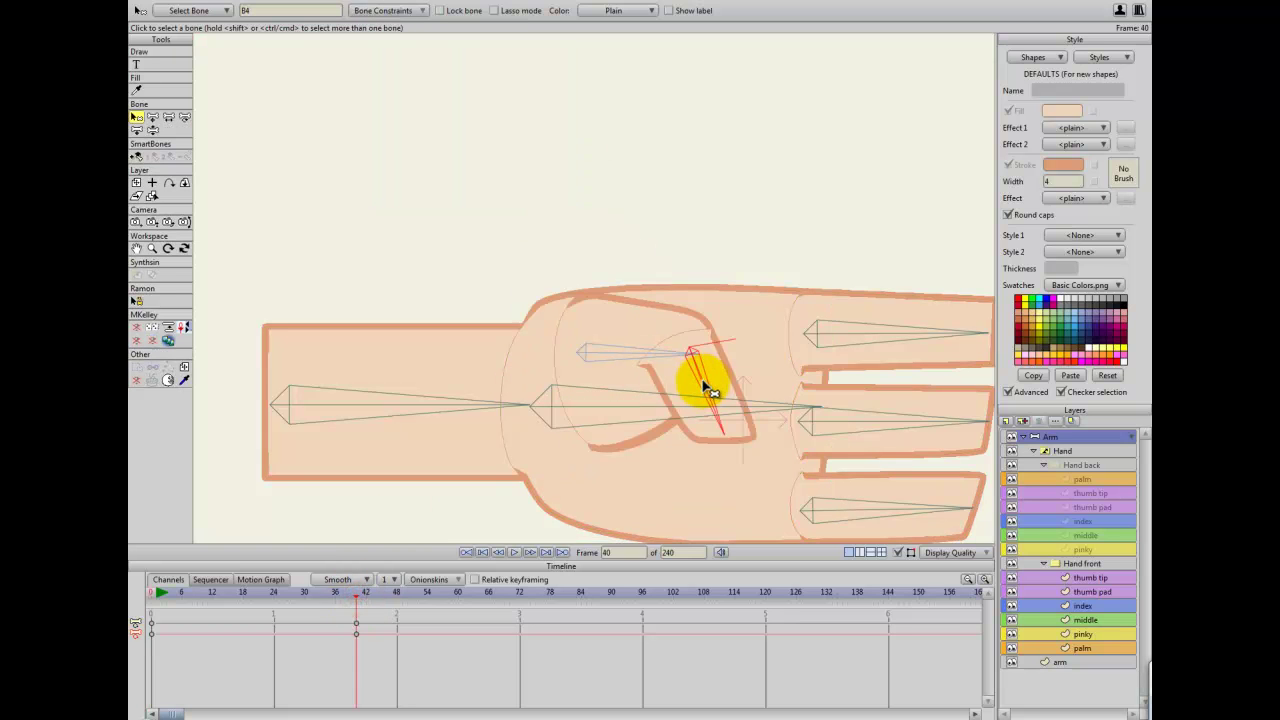
pyautogui.press('r')
pyautogui.moveTo(704, 381); pyautogui.dragTo(572, 328)
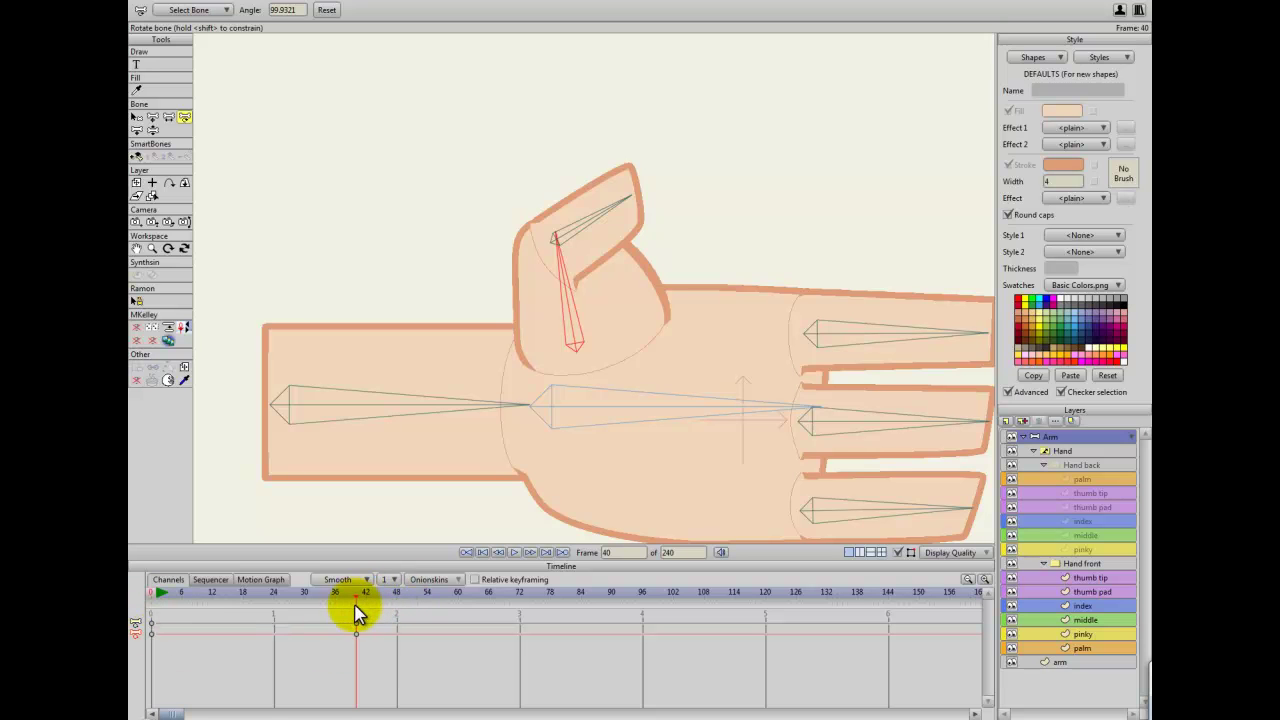
# Enable angle constraints on the thumb base bone at frame 0 with minimum -155 and maximum 0 degrees
pyautogui.click(154, 594)
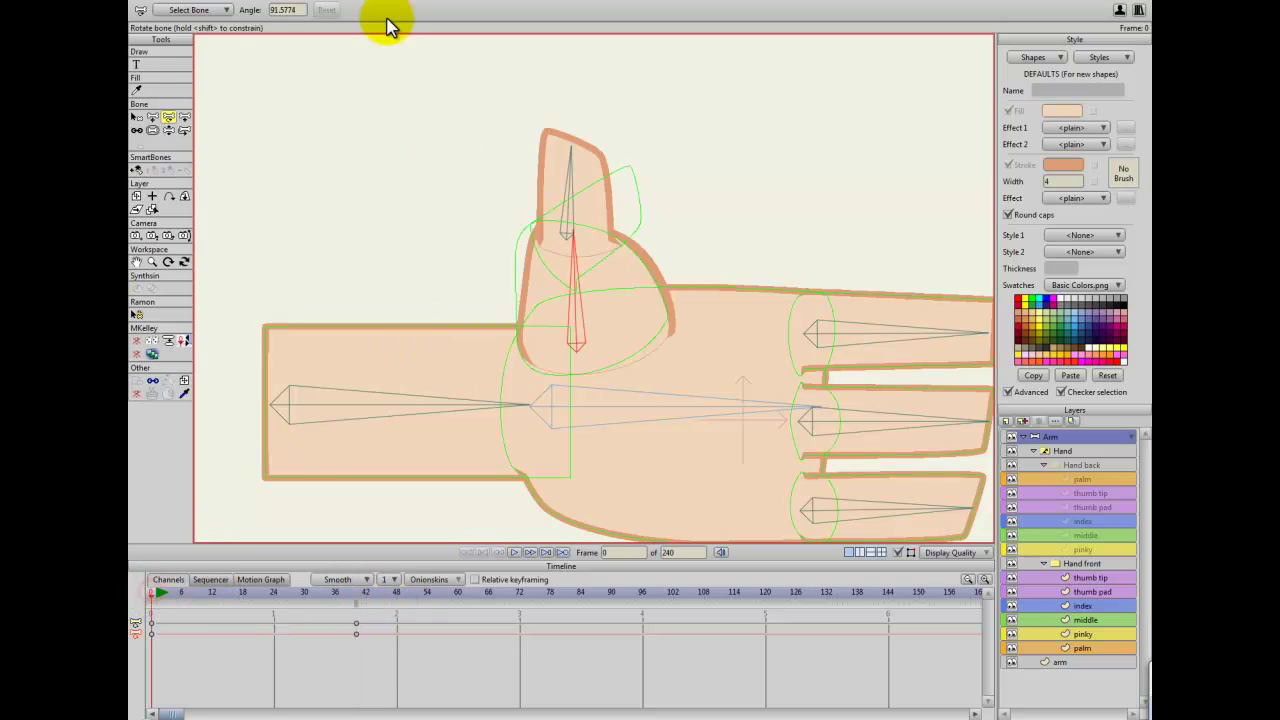
pyautogui.click(136, 117)
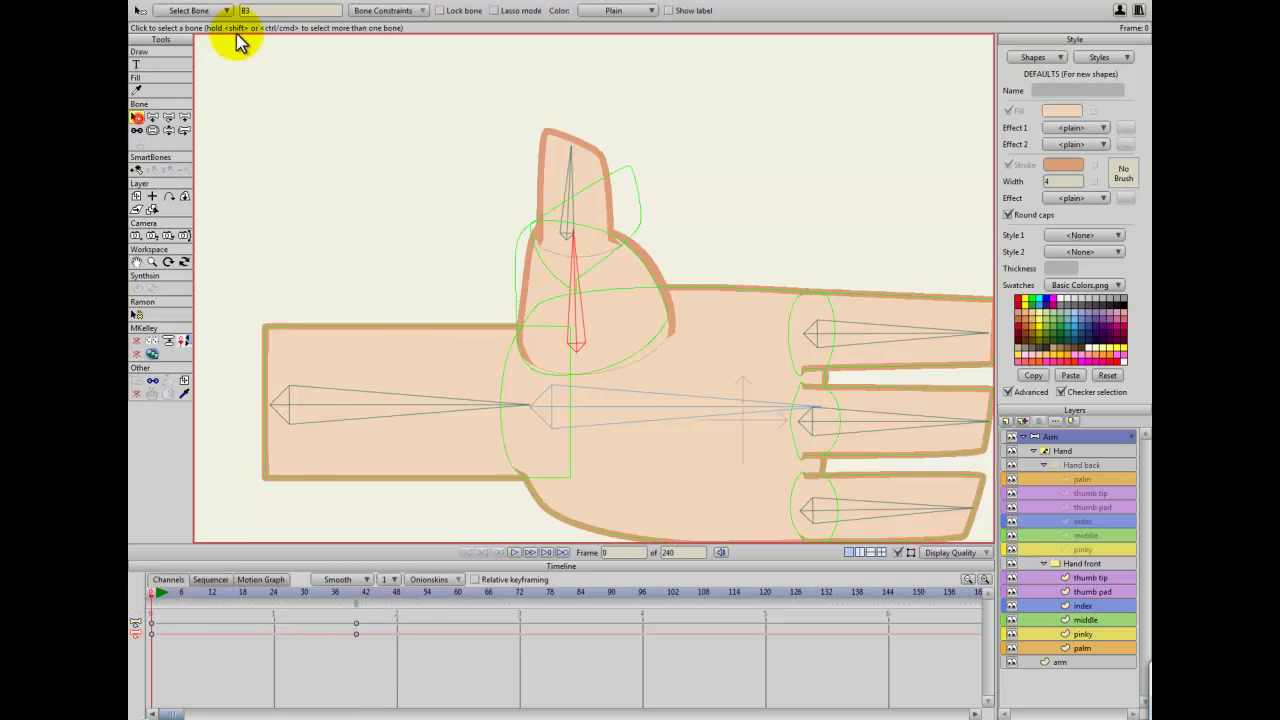
pyautogui.click(383, 10)
pyautogui.click(357, 29)
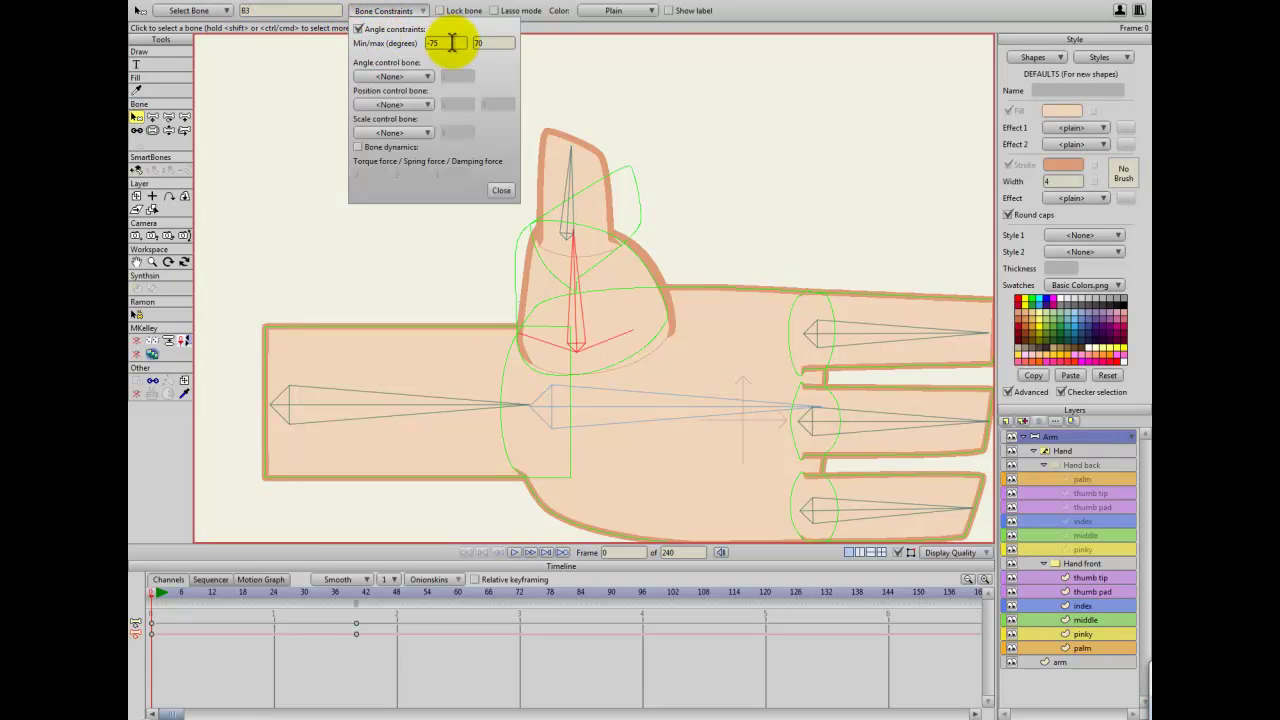
pyautogui.click(504, 42)
pyautogui.write('60')
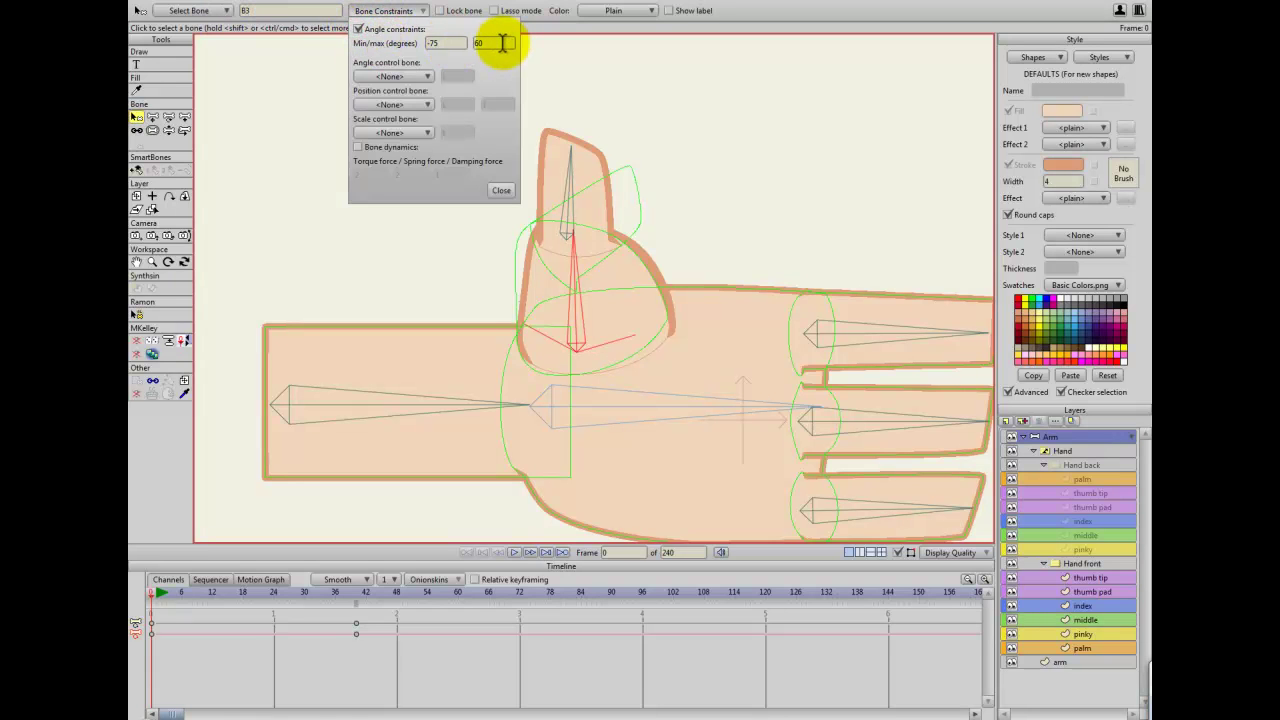
pyautogui.press('BackSpace')
pyautogui.press('BackSpace')
pyautogui.write('5')
pyautogui.press('BackSpace')
pyautogui.write('0')
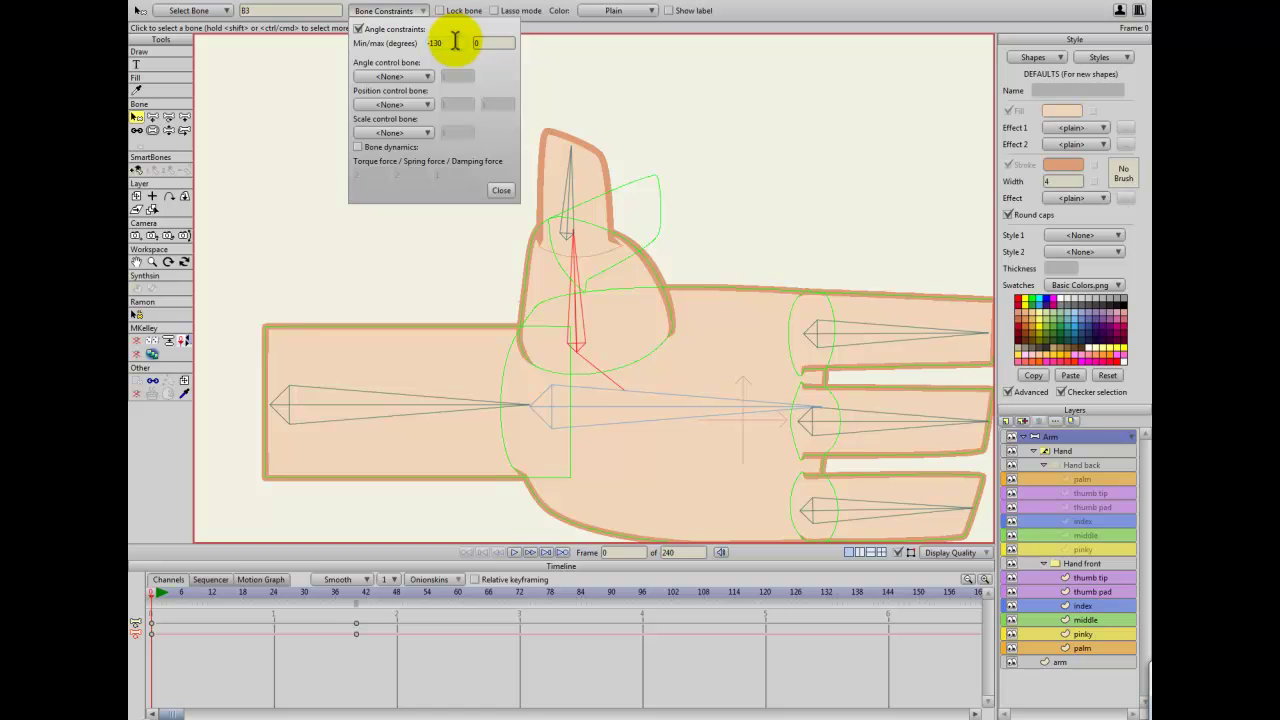
# Fold the thumb base bone across the palm at frame 40 to test its angle limits
pyautogui.click(357, 593)
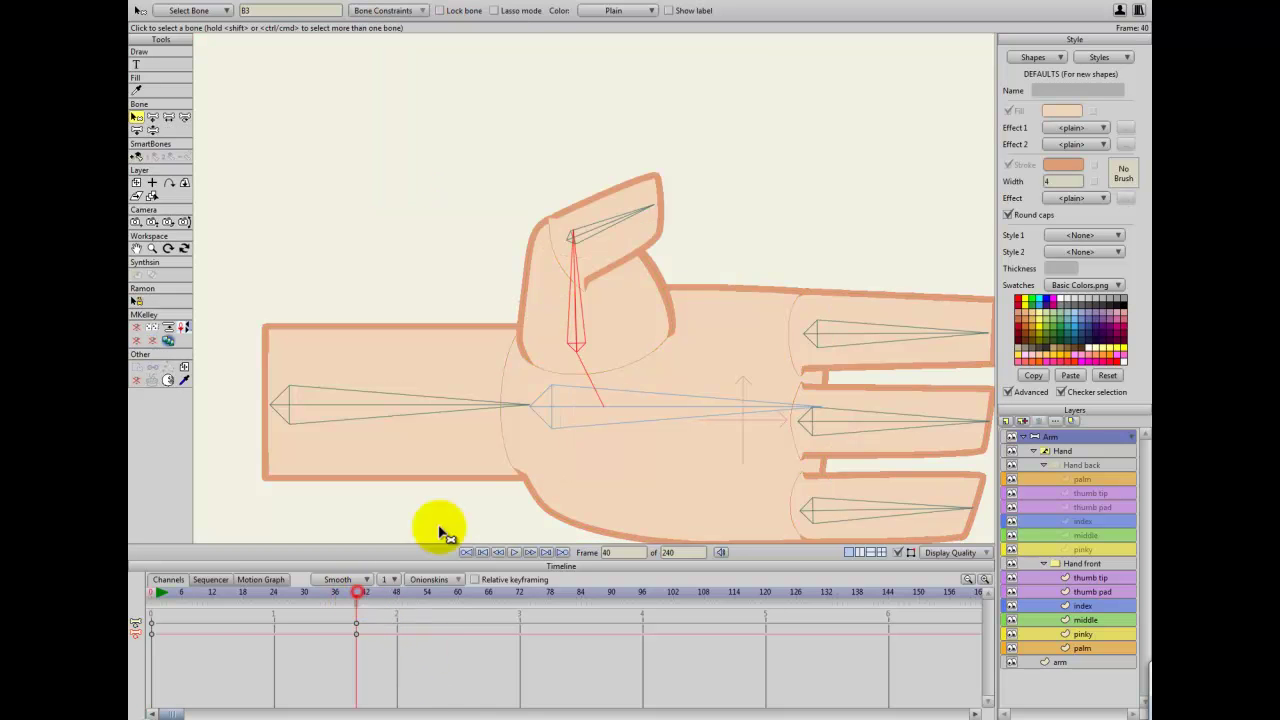
pyautogui.press('e')
pyautogui.moveTo(580, 297); pyautogui.dragTo(620, 380)
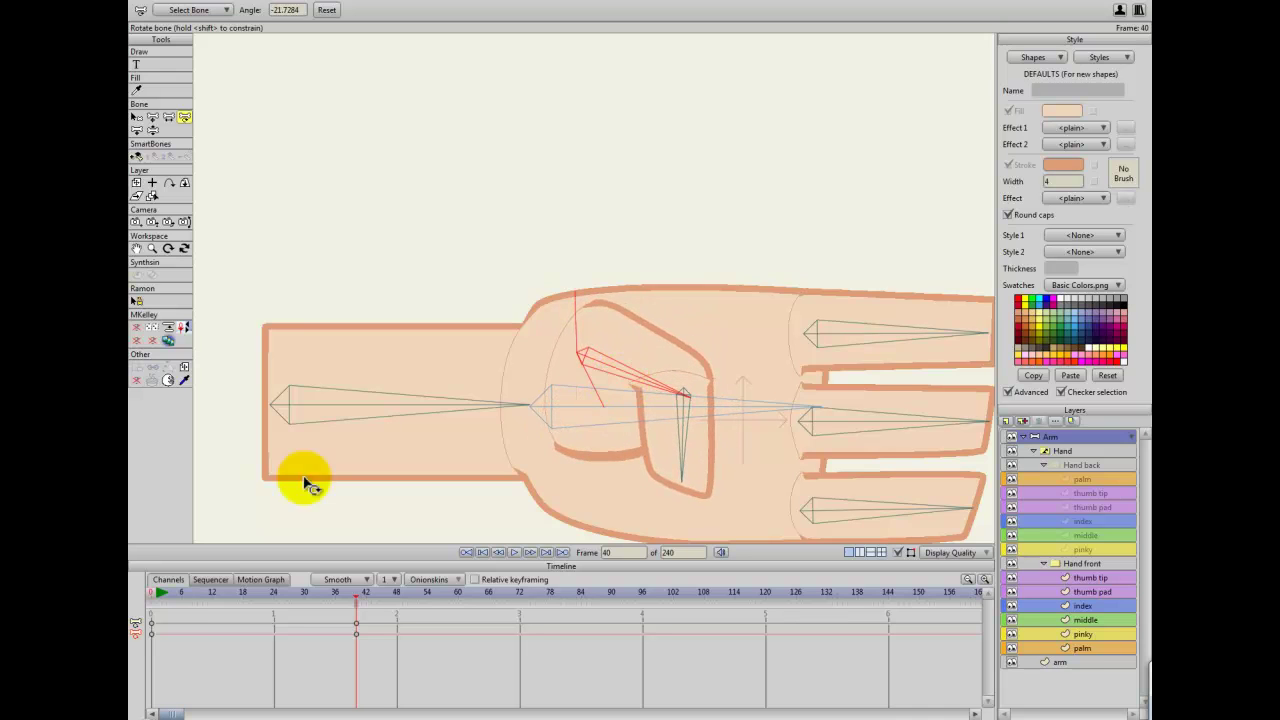
# Return to frame 0 and set the thumb base bone's minimum angle constraint to -115 degrees
pyautogui.click(155, 594)
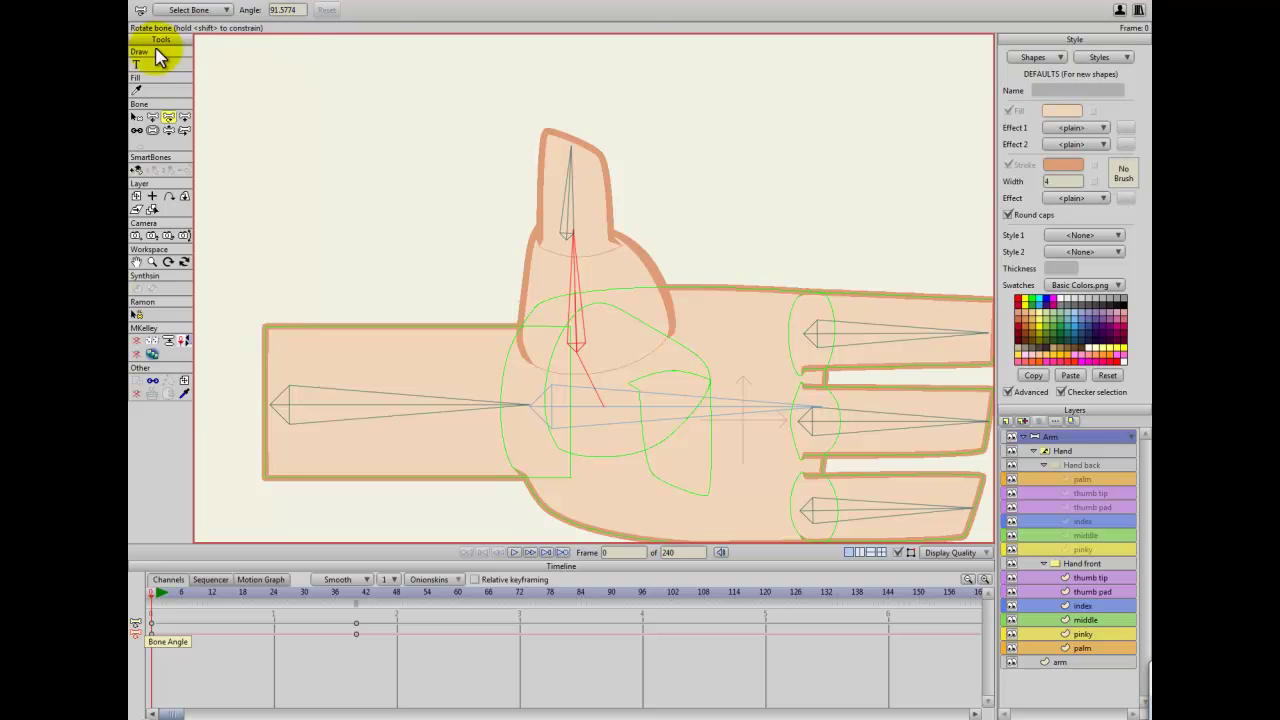
pyautogui.click(137, 117)
pyautogui.click(415, 10)
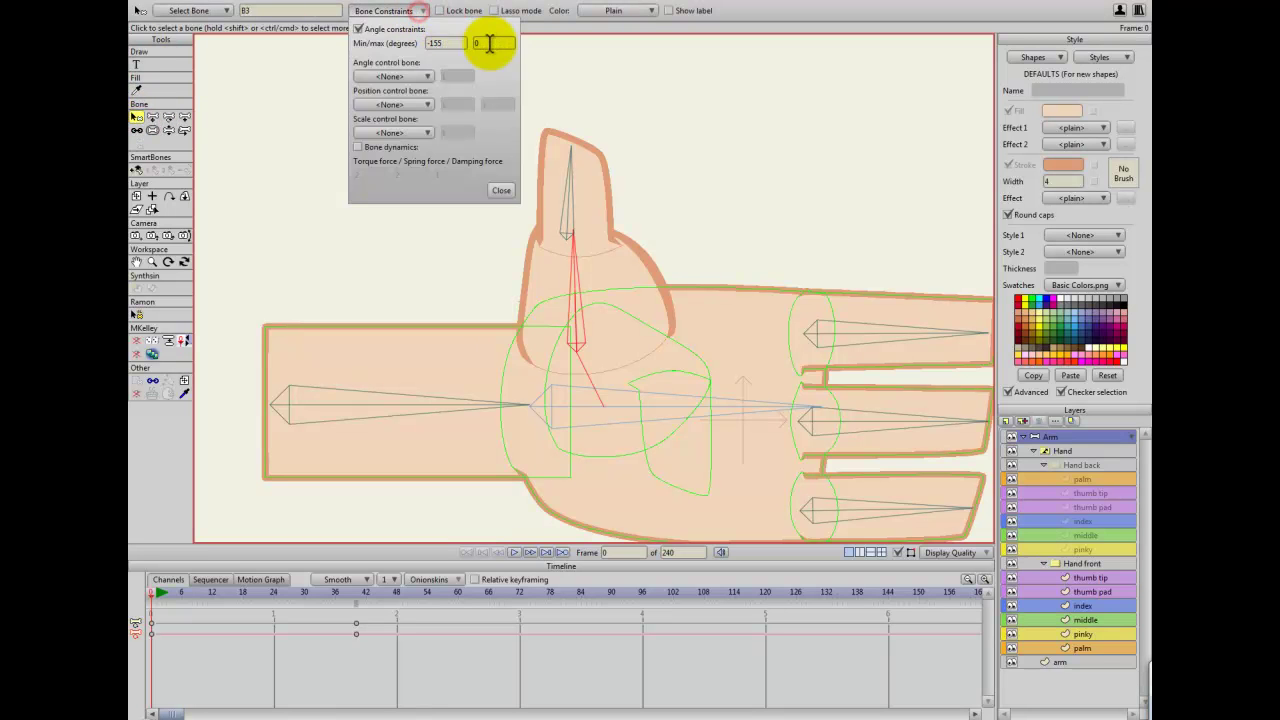
pyautogui.click(452, 43)
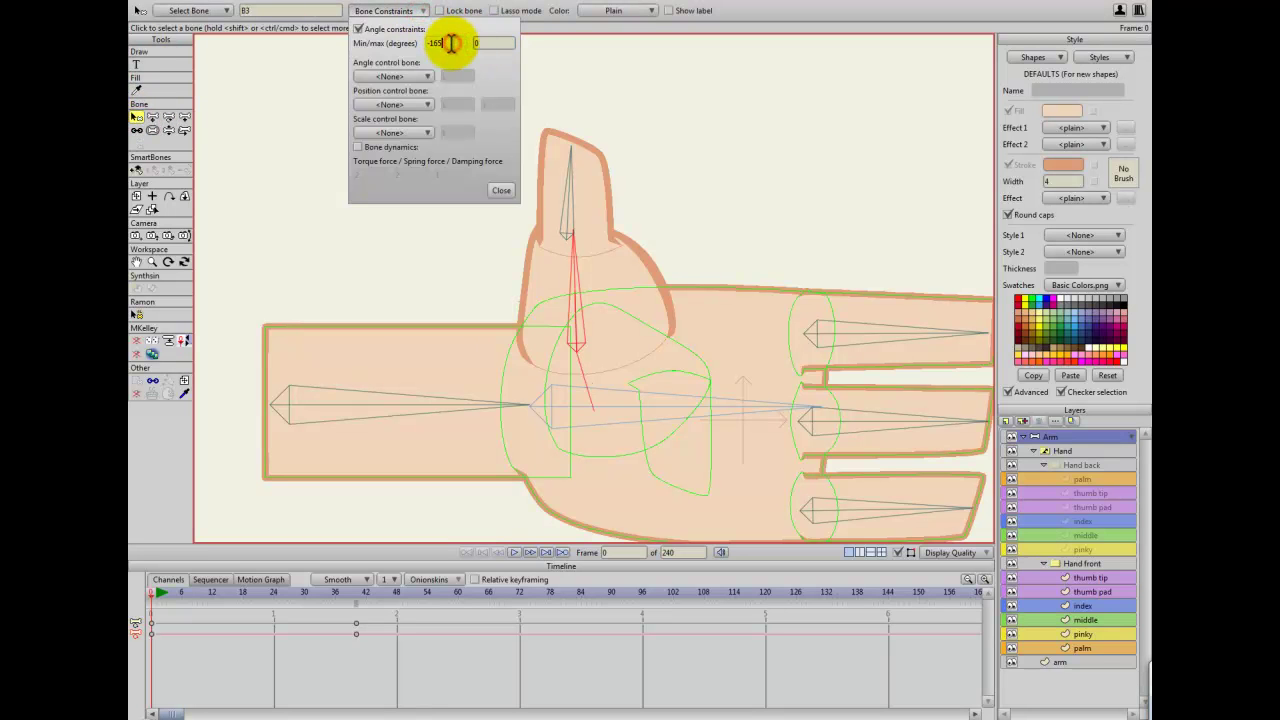
pyautogui.scroll(3, 451, 43)
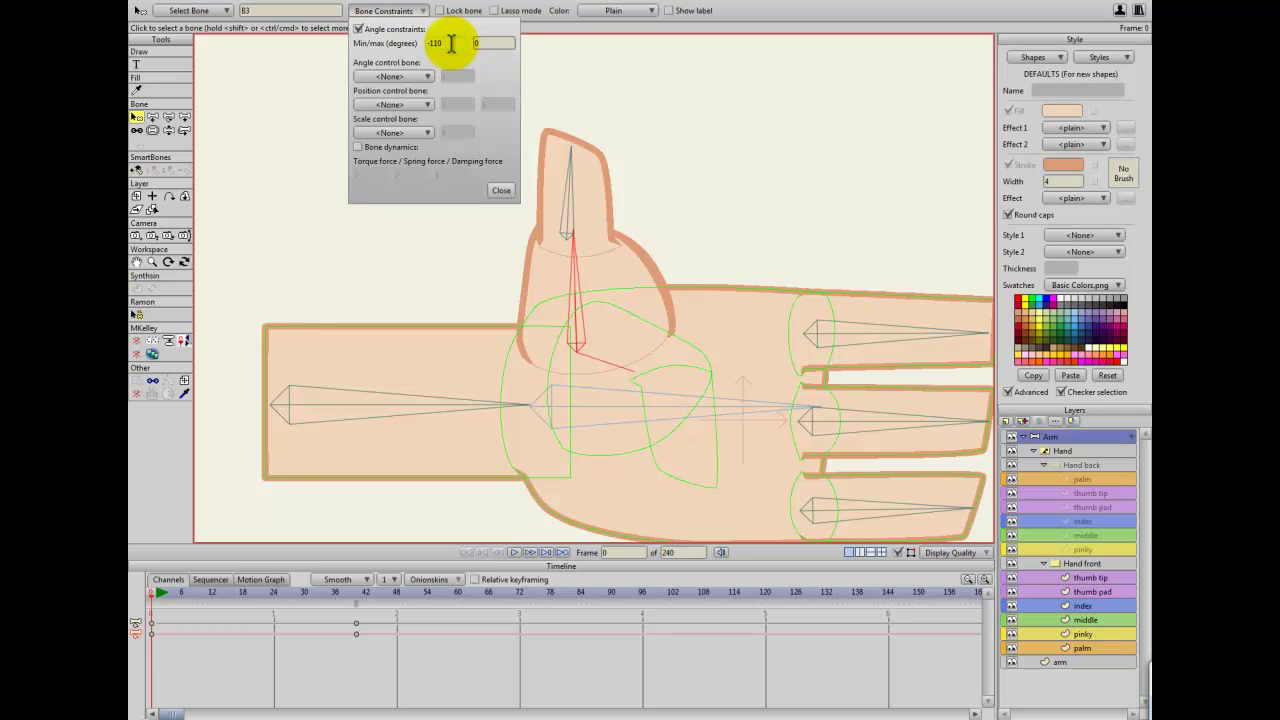
pyautogui.scroll(-5, 452, 43)
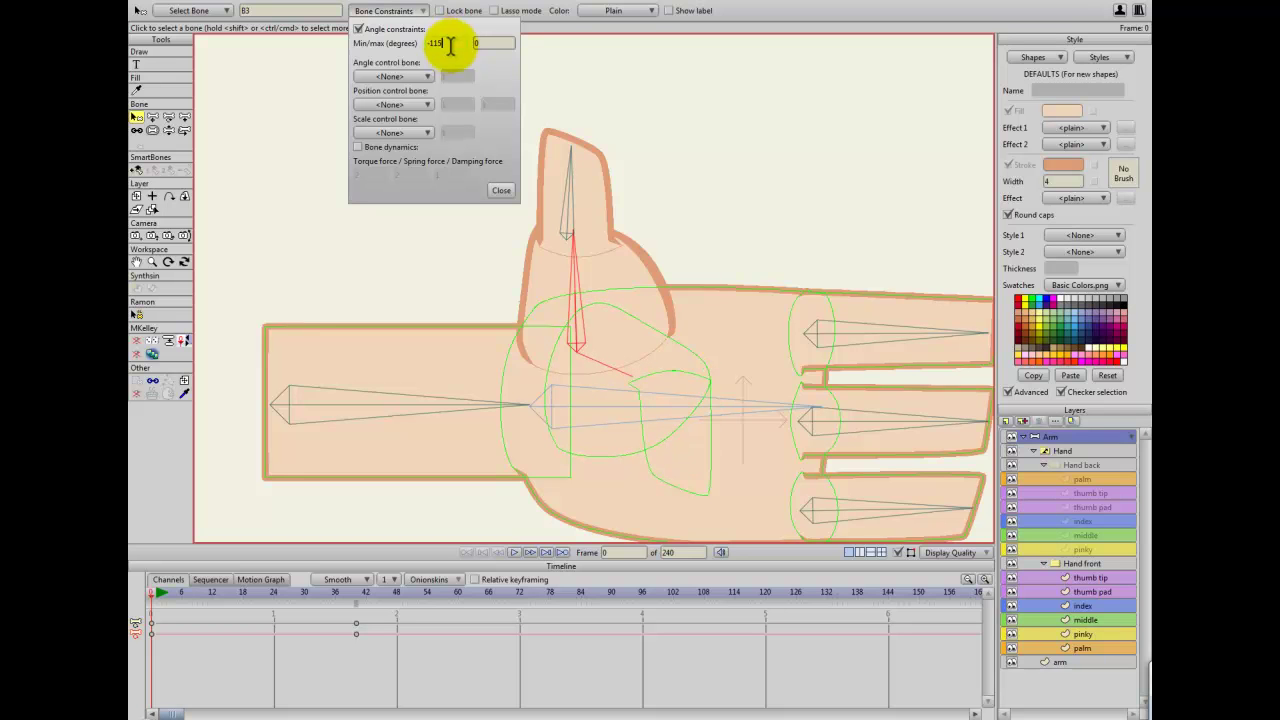
pyautogui.click(397, 14)
# Rotate the hand bone upward at the wrist at frame 40 to an angle of about 403 degrees
pyautogui.moveTo(457, 345); pyautogui.dragTo(423, 316)
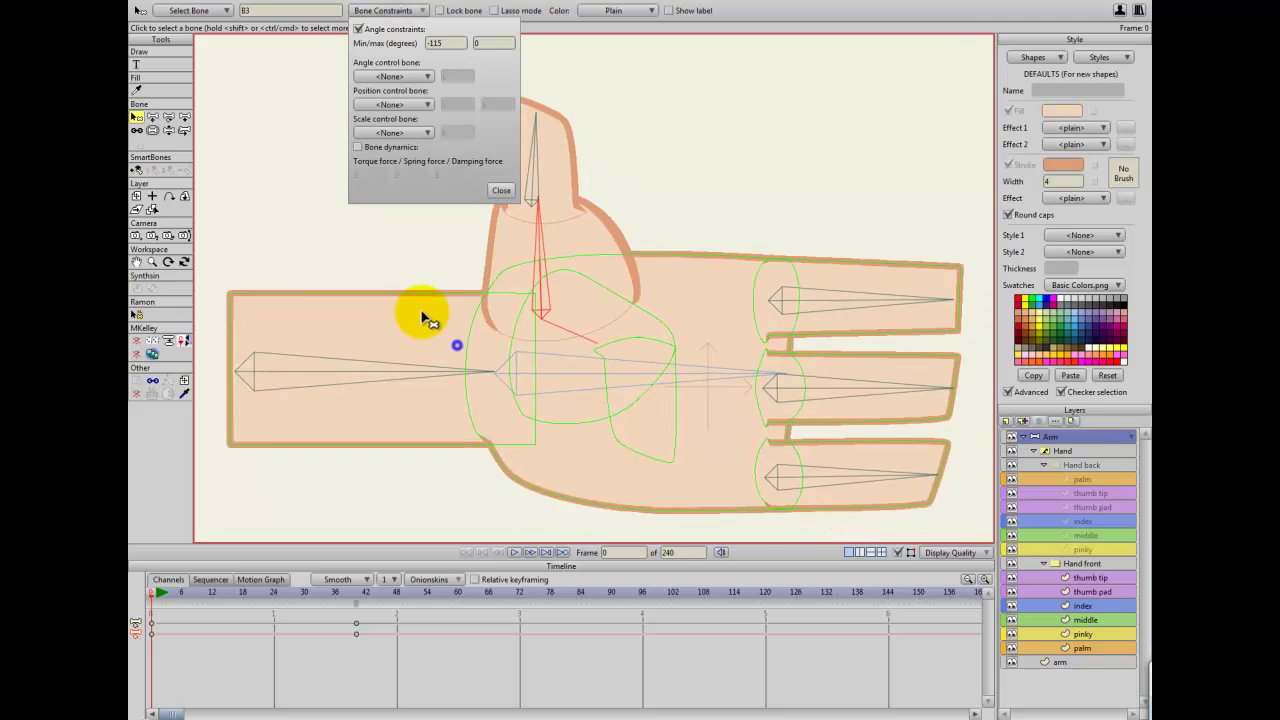
pyautogui.scroll(-1, 425, 318)
pyautogui.click(153, 119)
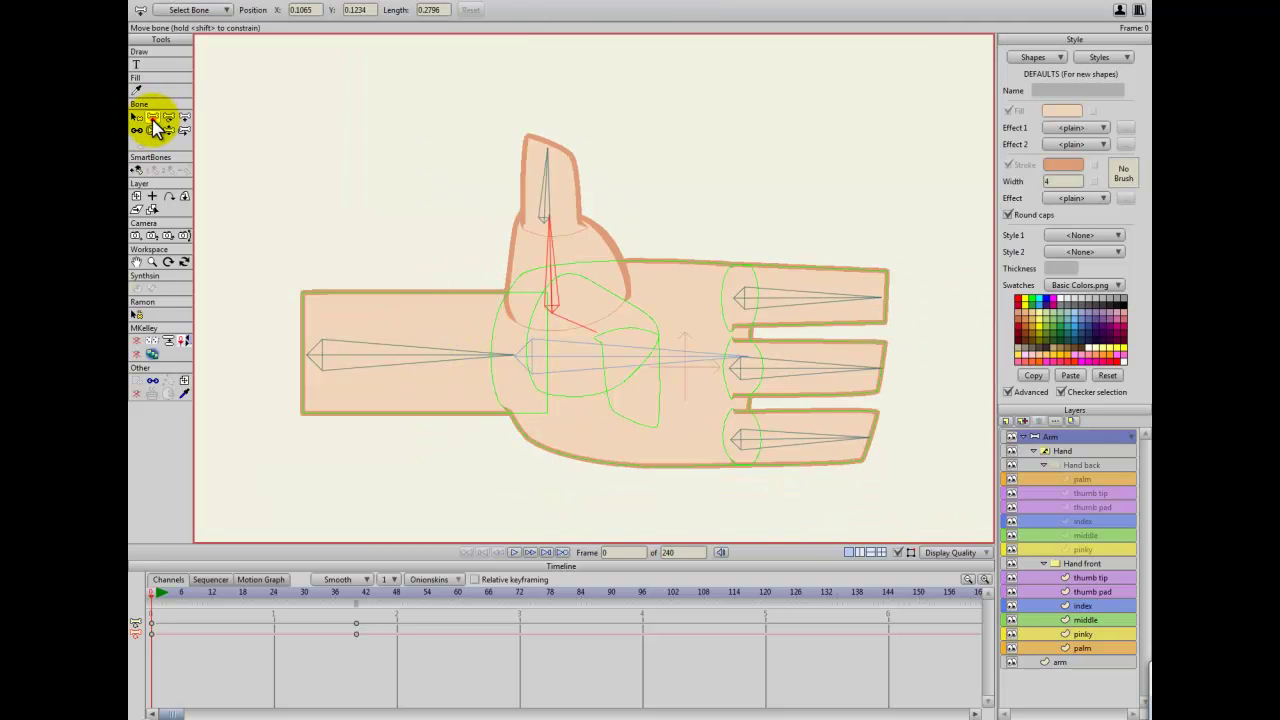
pyautogui.click(355, 602)
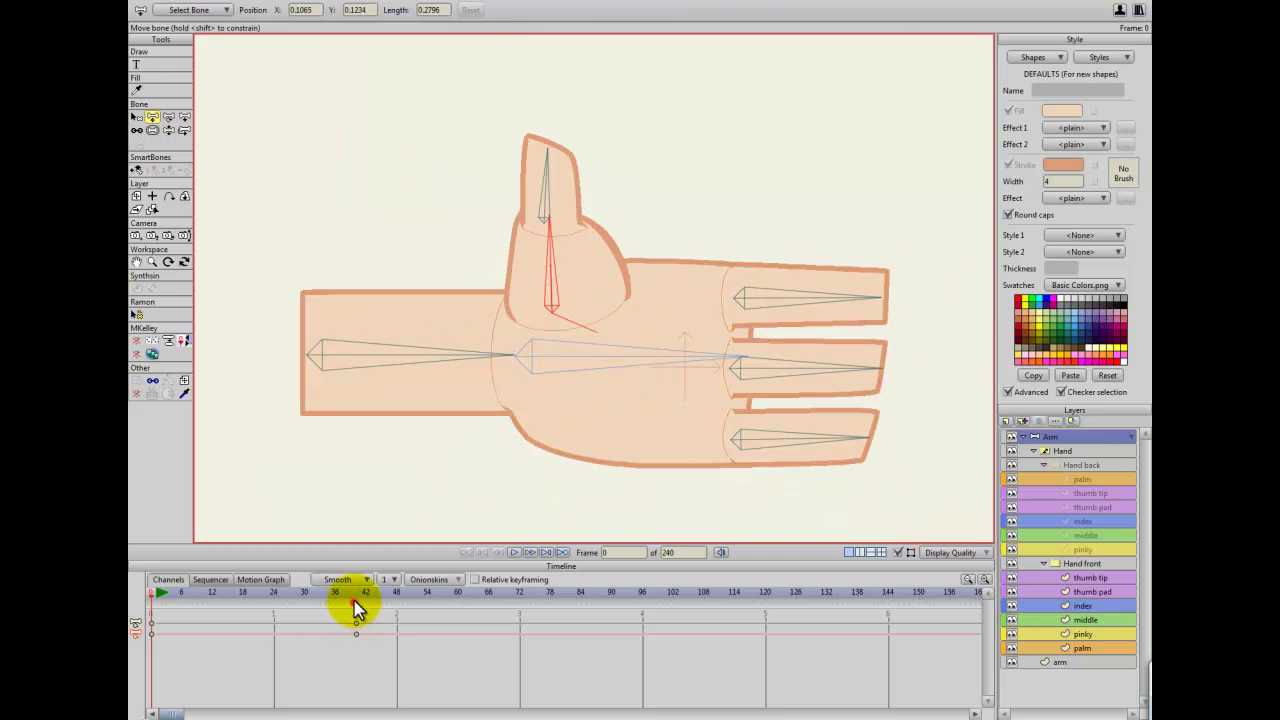
pyautogui.click(355, 601)
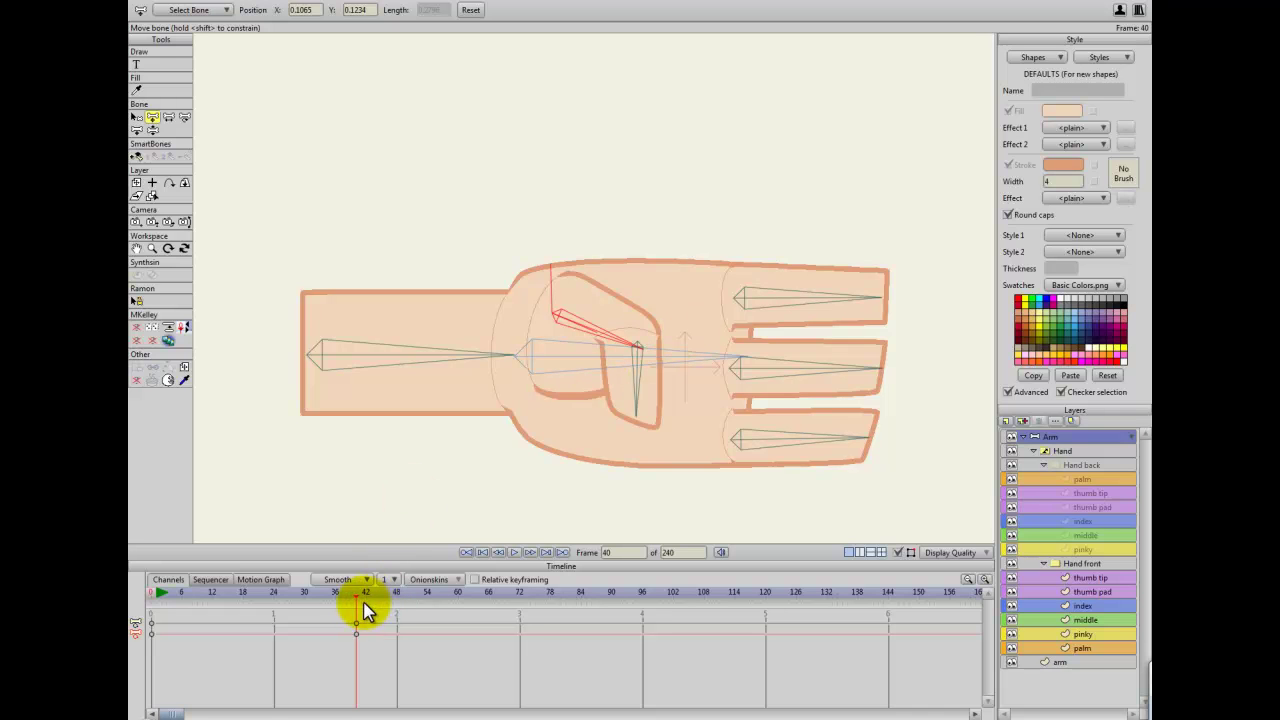
pyautogui.click(184, 117)
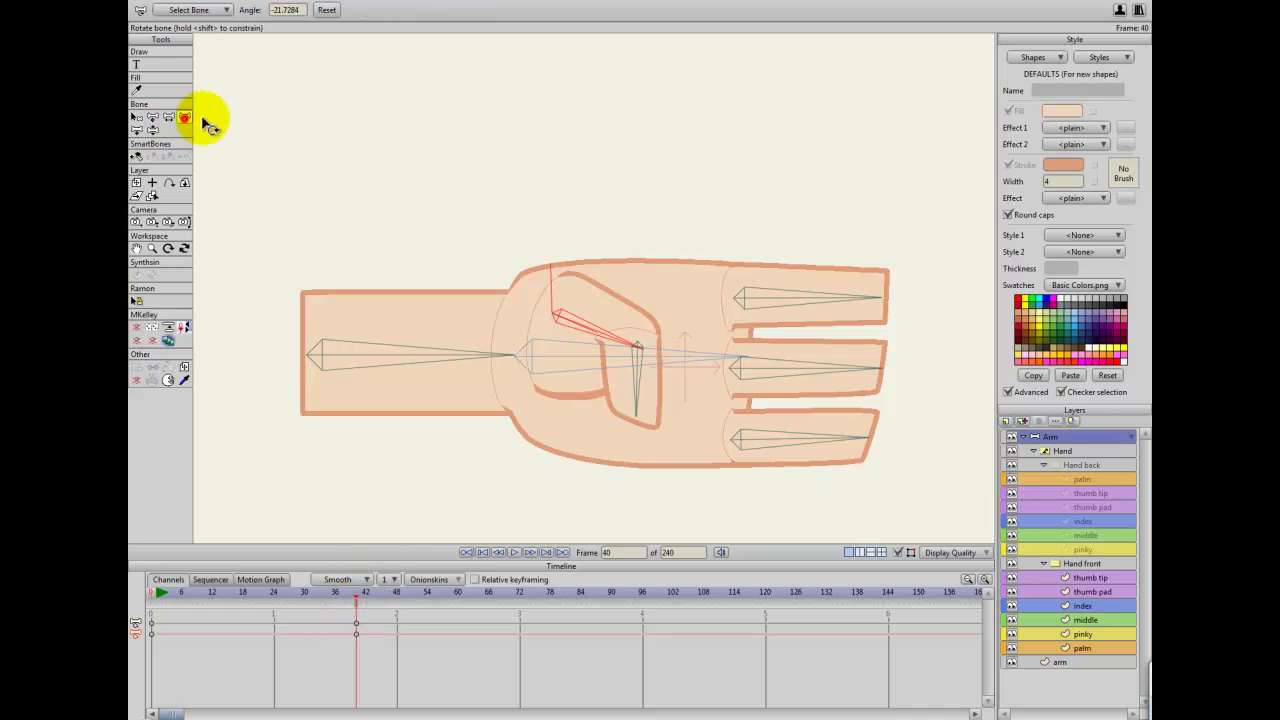
pyautogui.moveTo(588, 400); pyautogui.dragTo(580, 294)
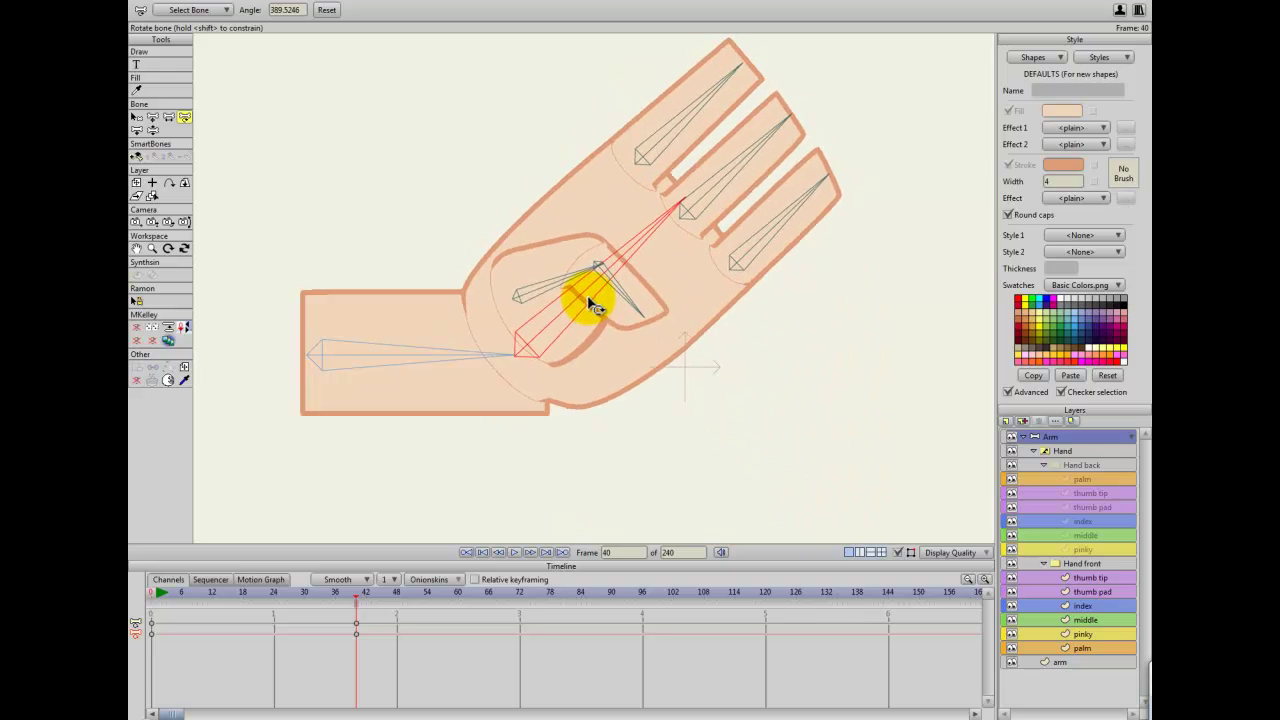
# Enable angle constraints on the hand bone at frame 0 with minimum -75 and maximum 75 degrees
pyautogui.click(148, 593)
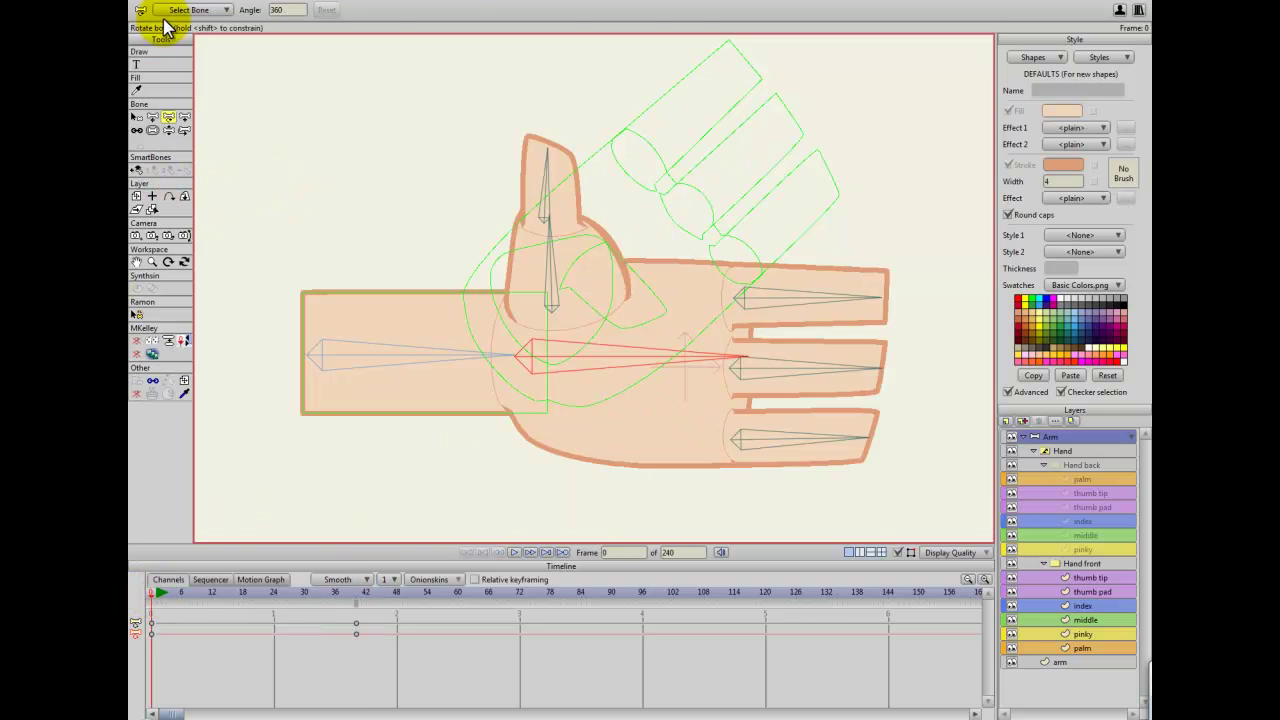
pyautogui.click(138, 118)
pyautogui.click(375, 11)
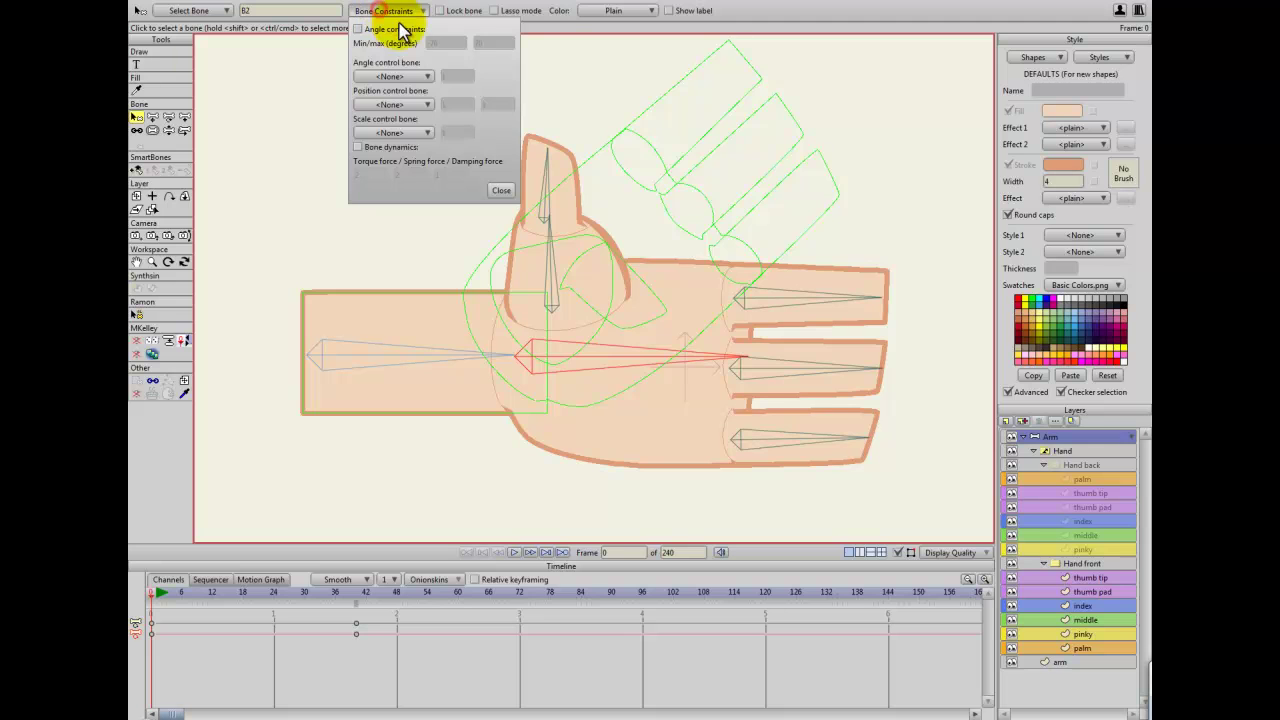
pyautogui.click(395, 28)
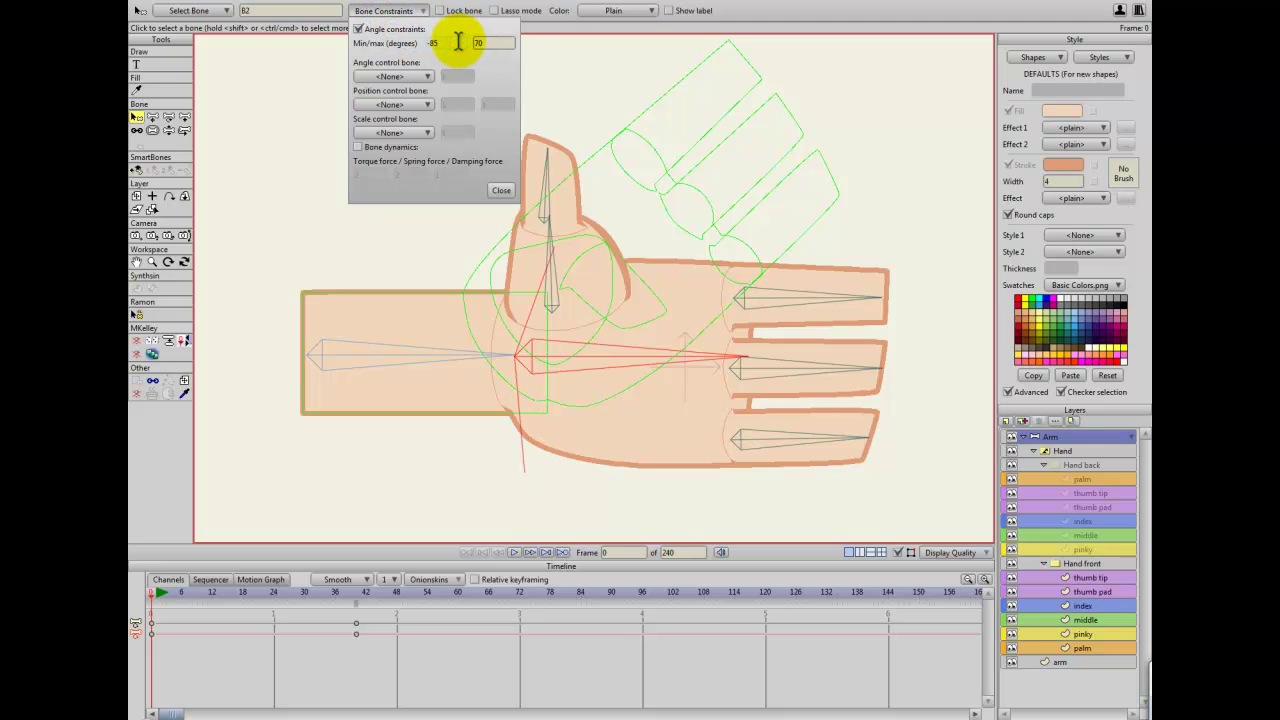
pyautogui.scroll(2, 458, 41)
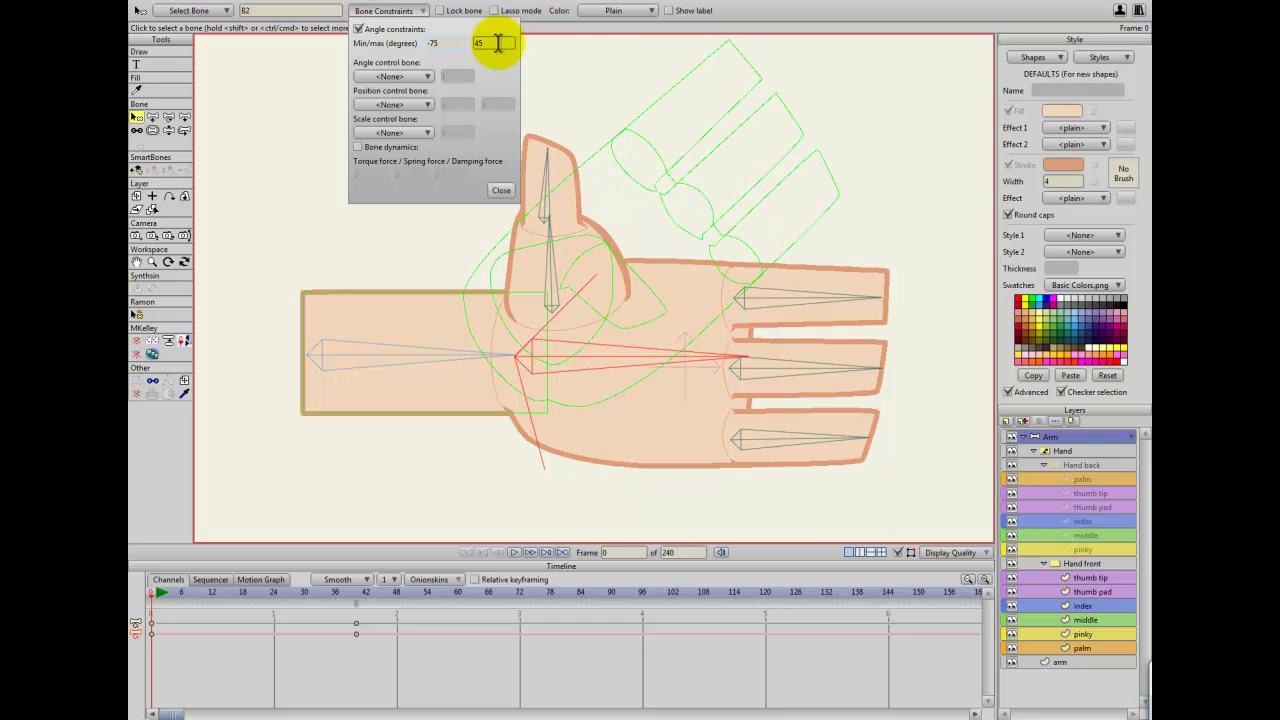
pyautogui.click(493, 42)
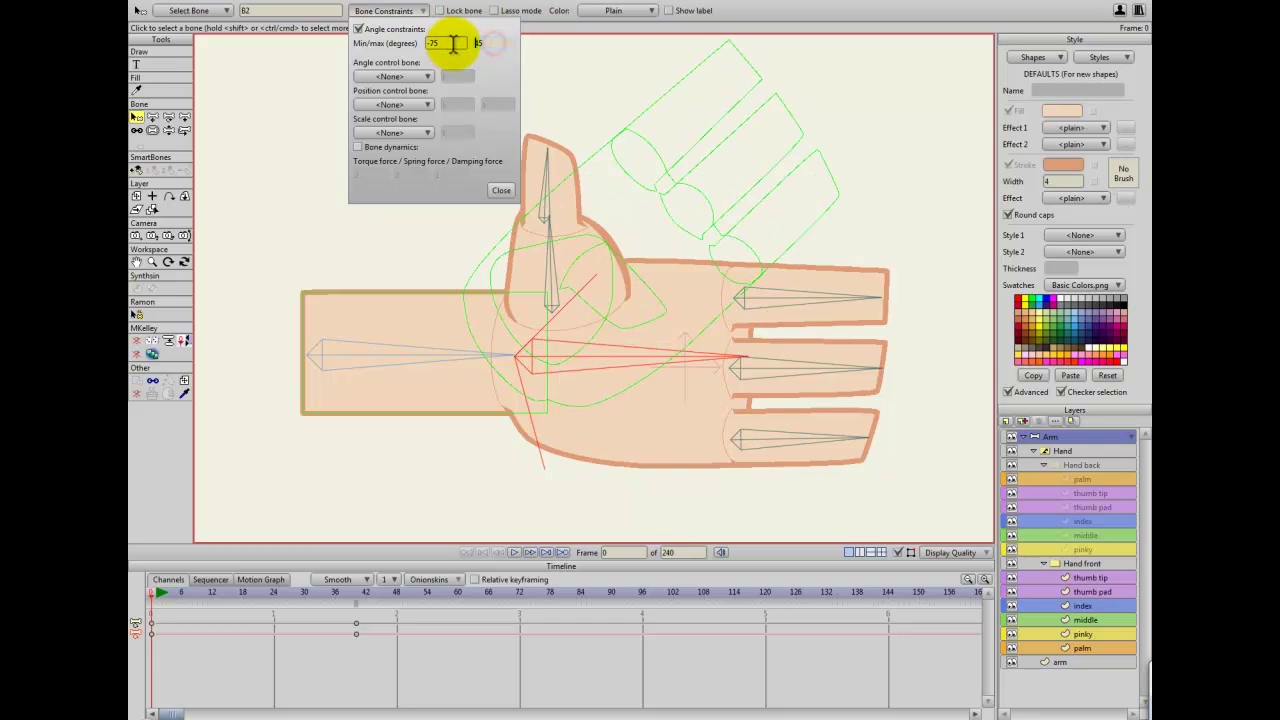
pyautogui.doubleClick(455, 42)
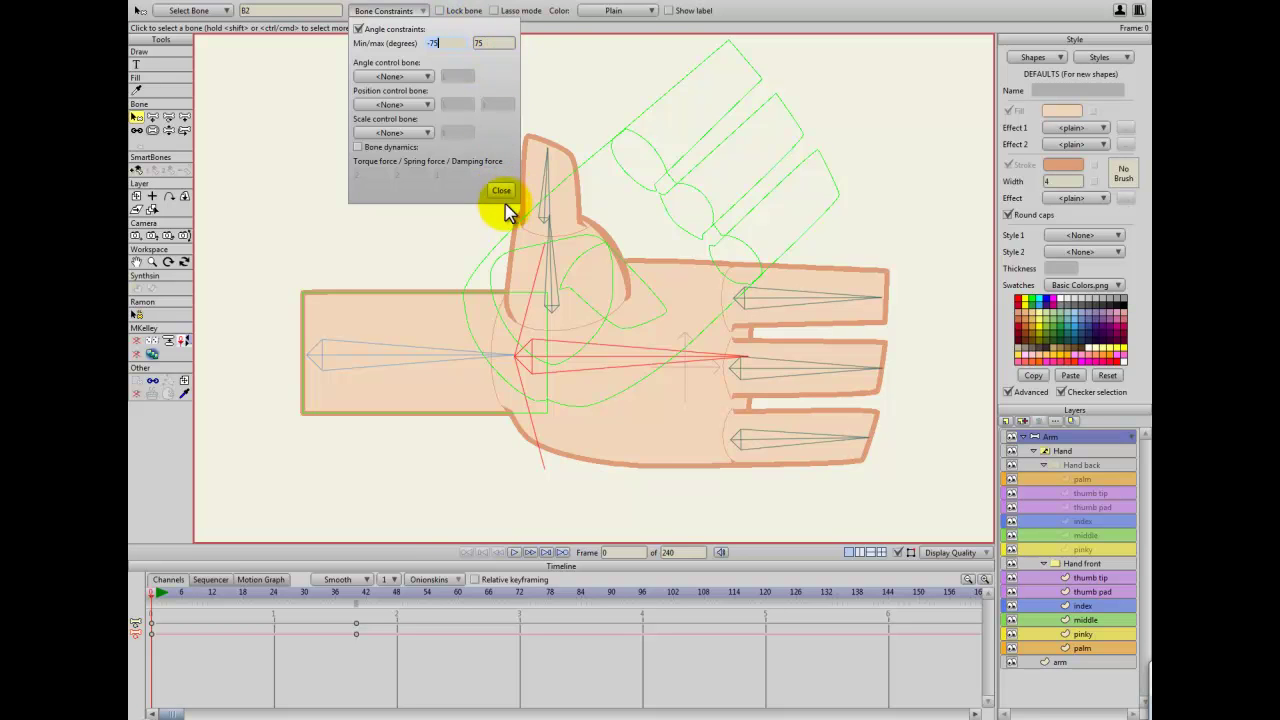
pyautogui.click(502, 190)
# Rotate the hand bone further upward at frame 40 to test its wrist limits
pyautogui.click(356, 592)
pyautogui.press('r')
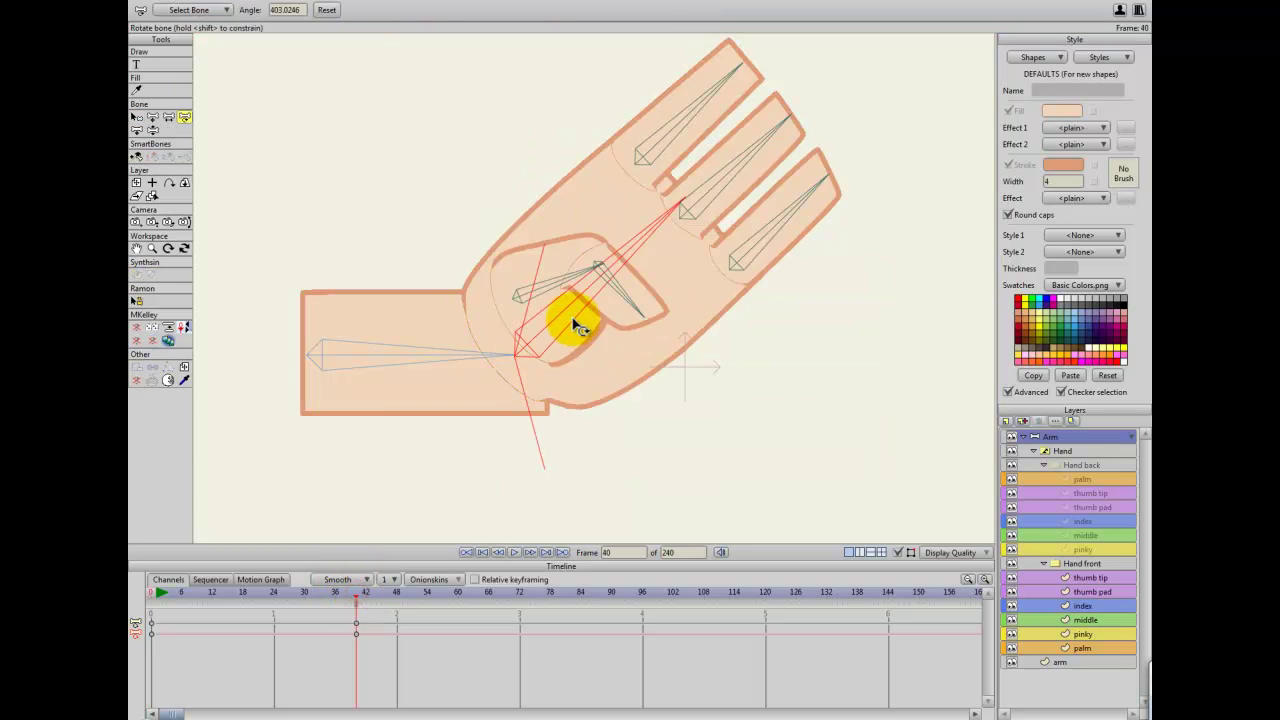
pyautogui.moveTo(568, 308); pyautogui.dragTo(580, 257)
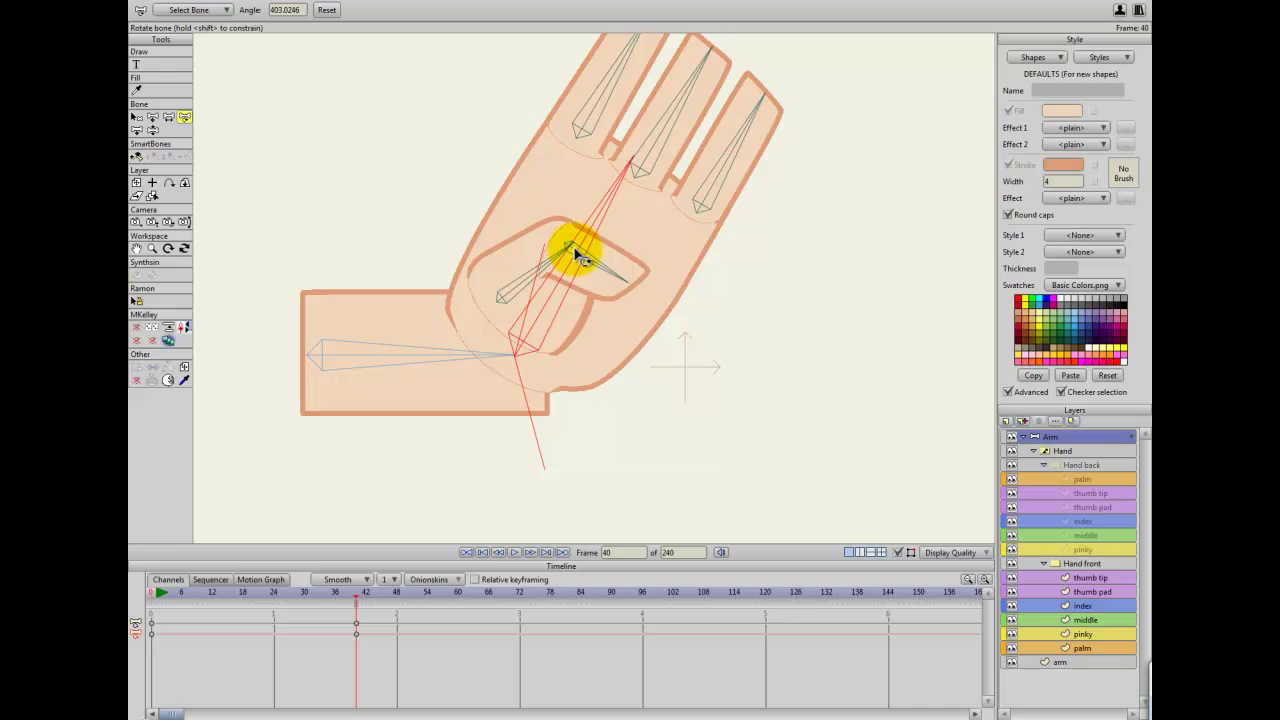
# Return to frame 0 and tighten the hand bone's angle constraints to minimum -55 and maximum 55 degrees
pyautogui.click(153, 593)
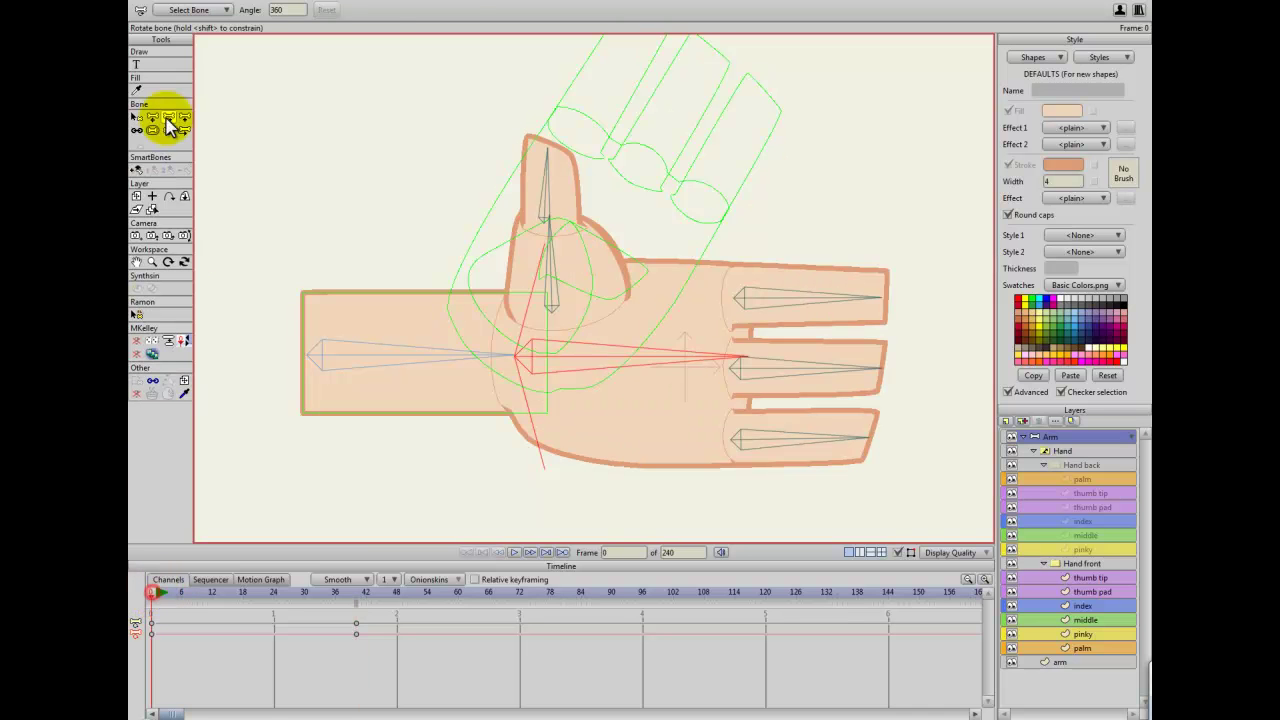
pyautogui.click(152, 118)
pyautogui.click(140, 118)
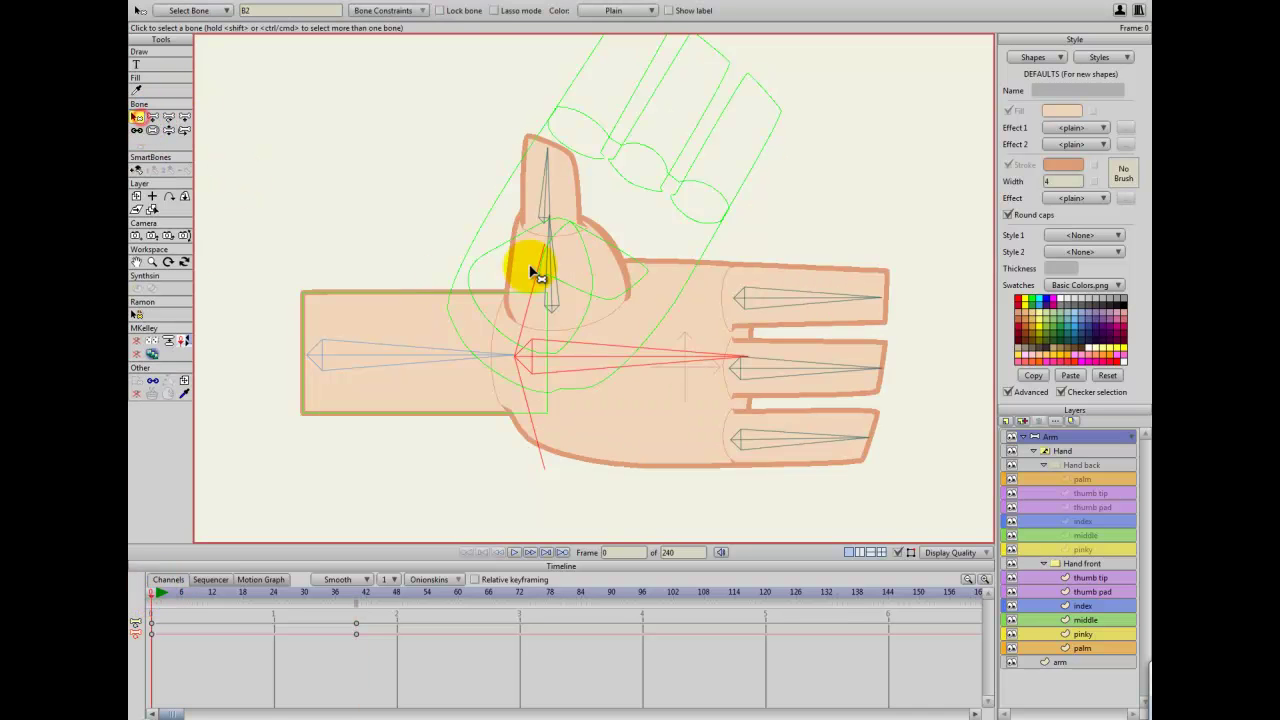
pyautogui.click(375, 11)
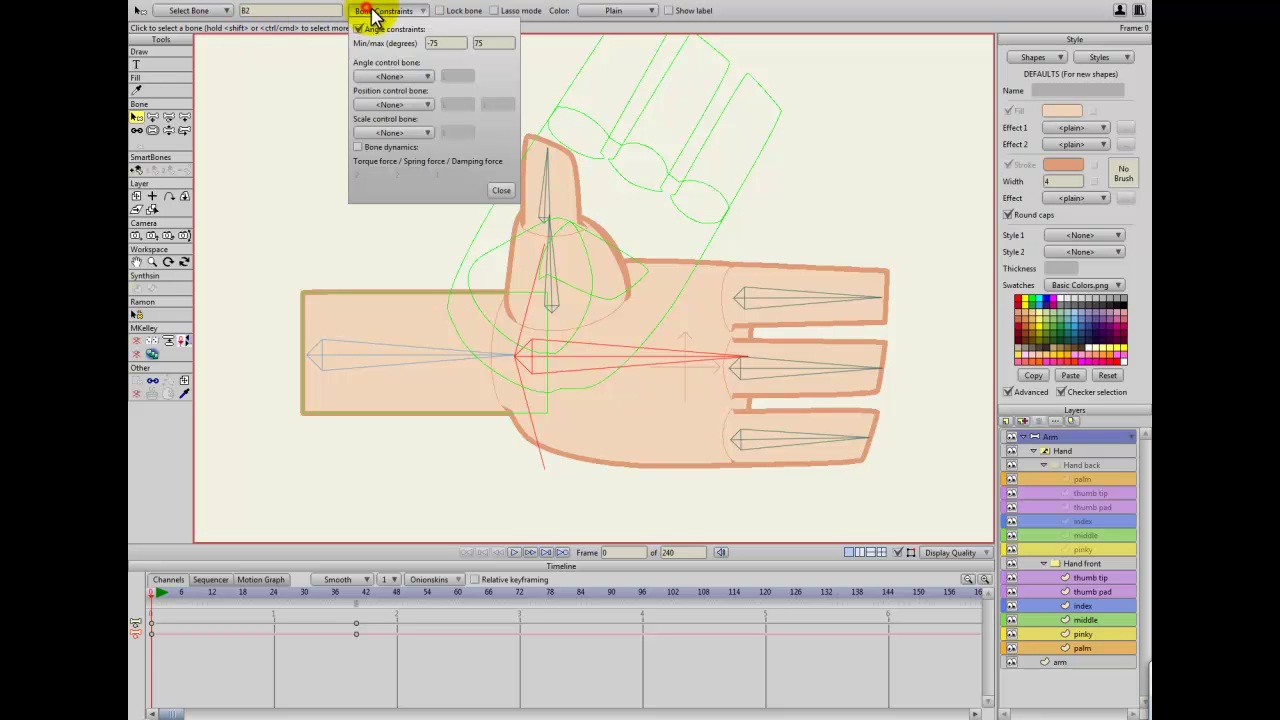
pyautogui.scroll(5, 440, 42)
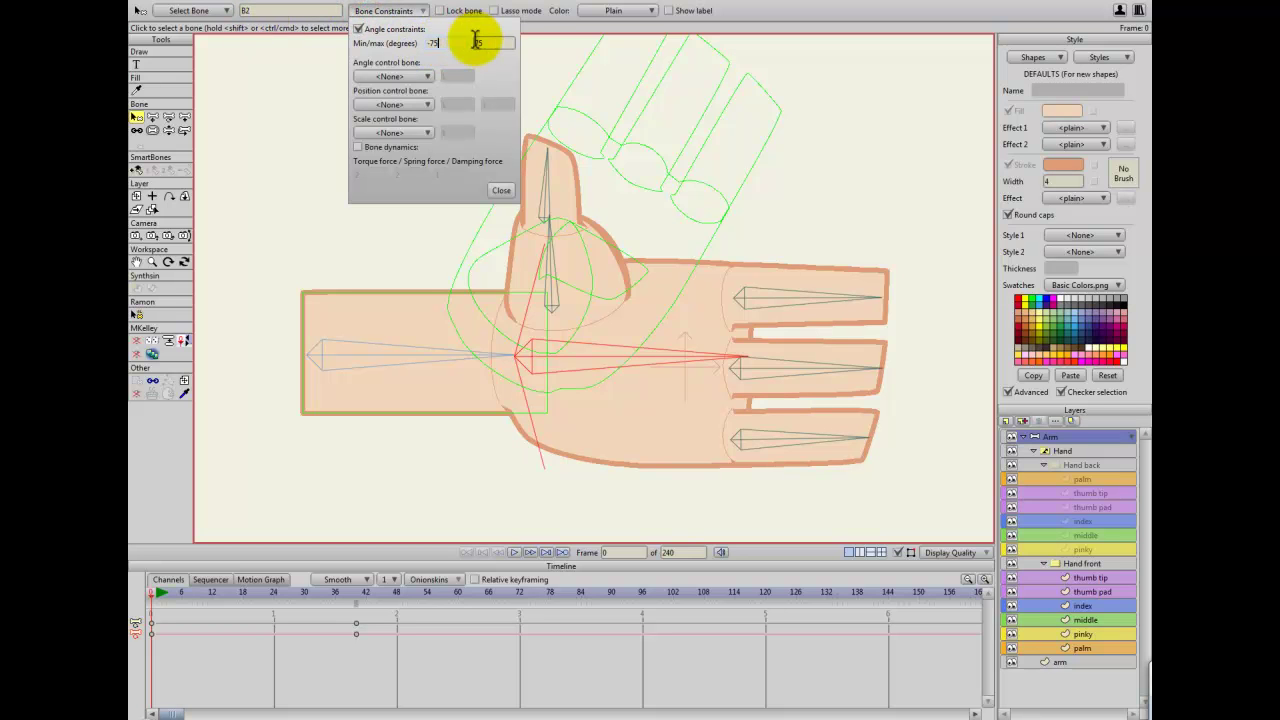
pyautogui.scroll(-1, 484, 43)
pyautogui.scroll(1, 484, 43)
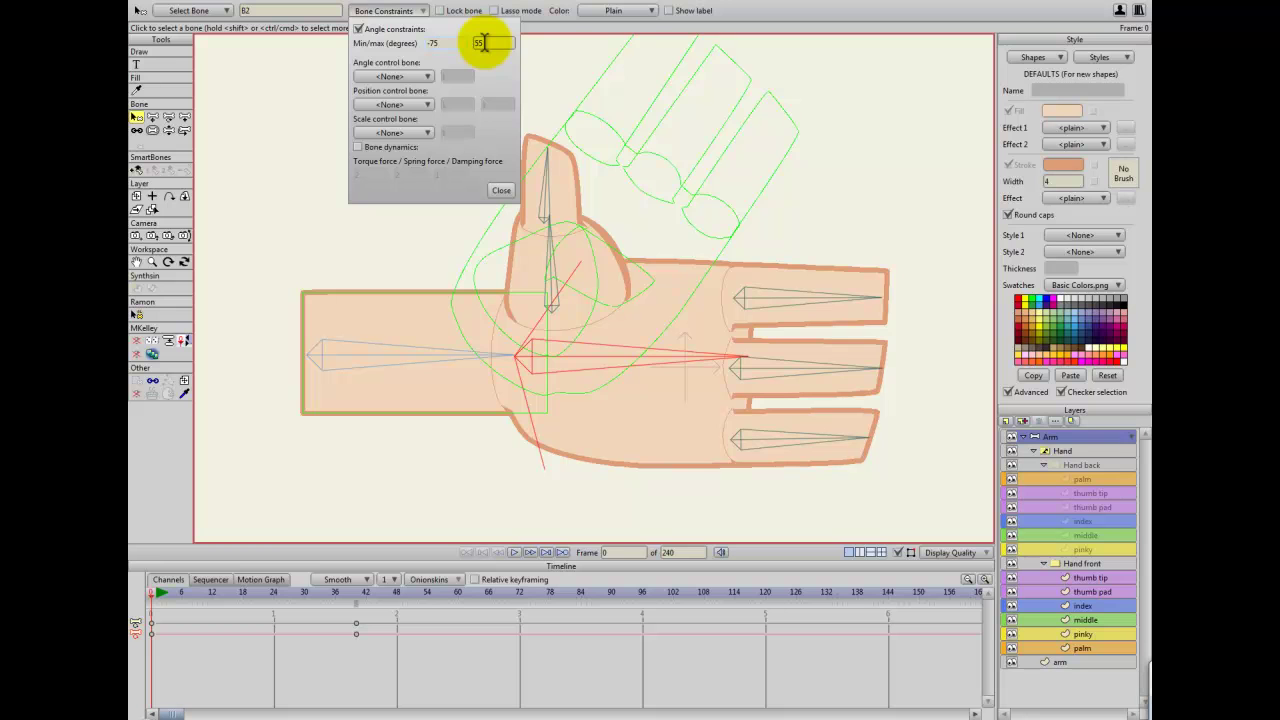
pyautogui.scroll(-1, 484, 43)
pyautogui.scroll(1, 486, 43)
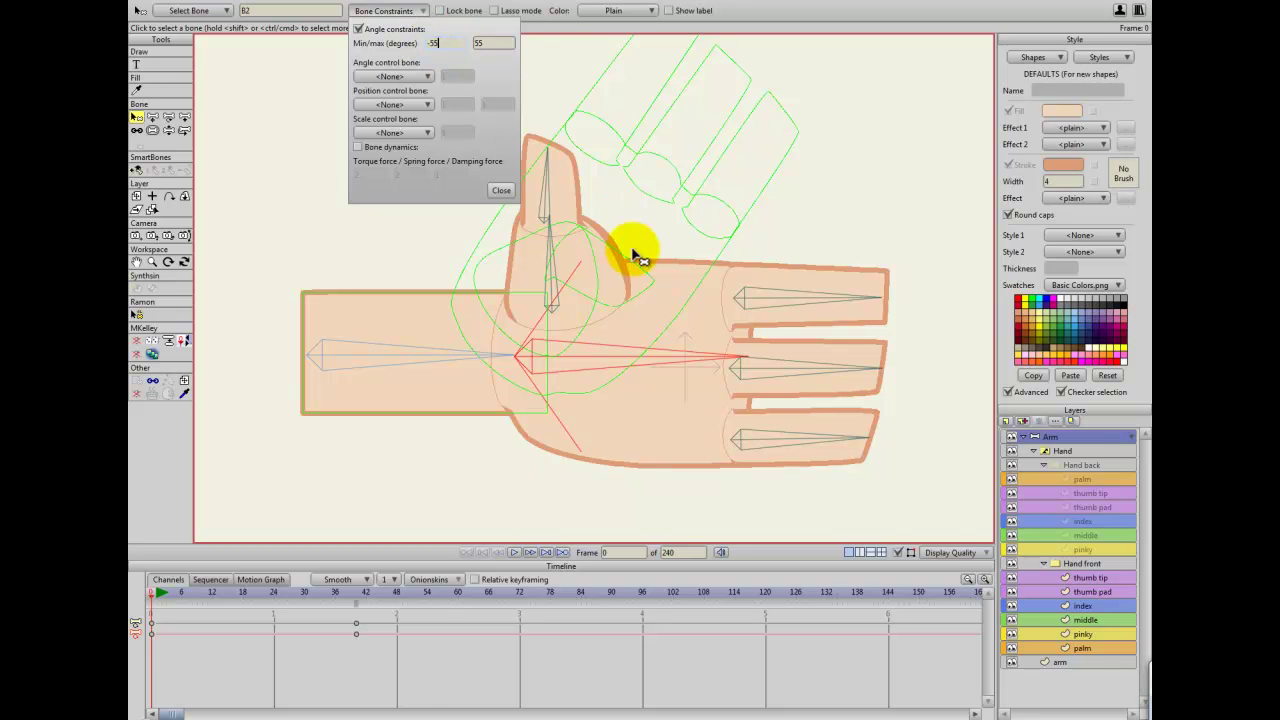
# Test the wrist limits at frame 40 by swinging the hand bone downward, and spread the pinky bone to about -14 degrees
pyautogui.click(356, 592)
pyautogui.click(586, 249)
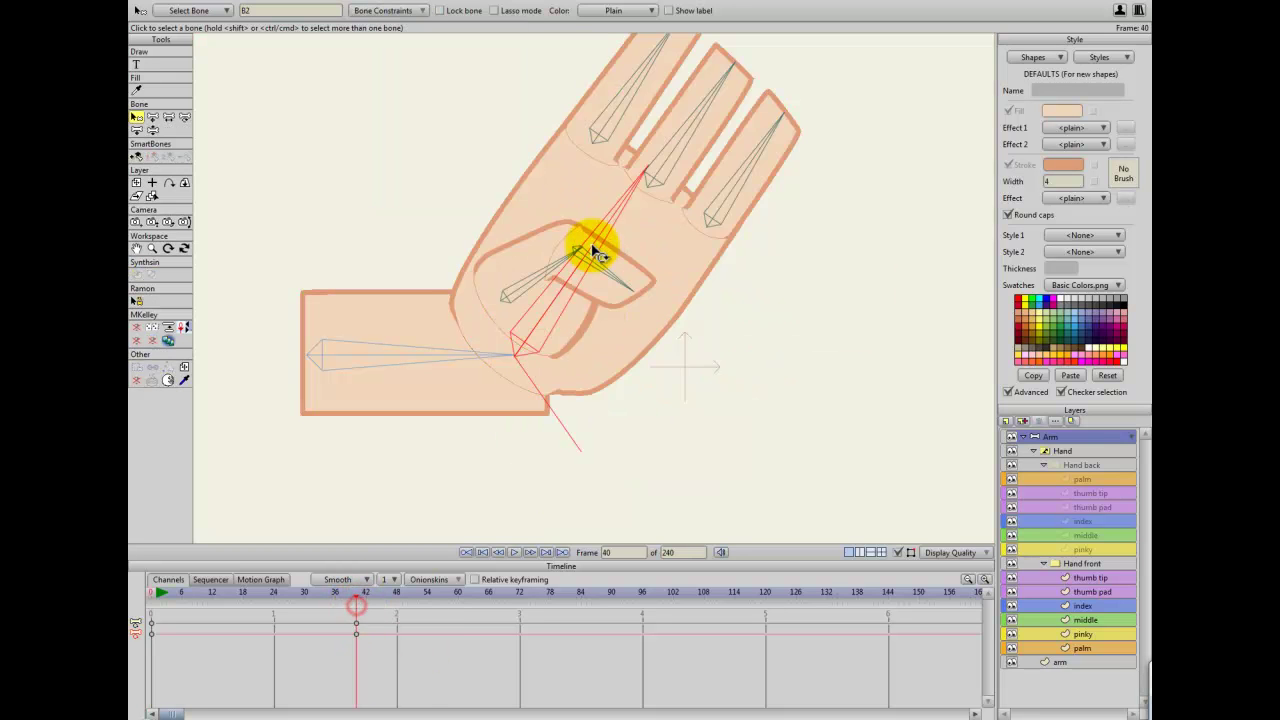
pyautogui.press('r')
pyautogui.moveTo(609, 271); pyautogui.dragTo(603, 63)
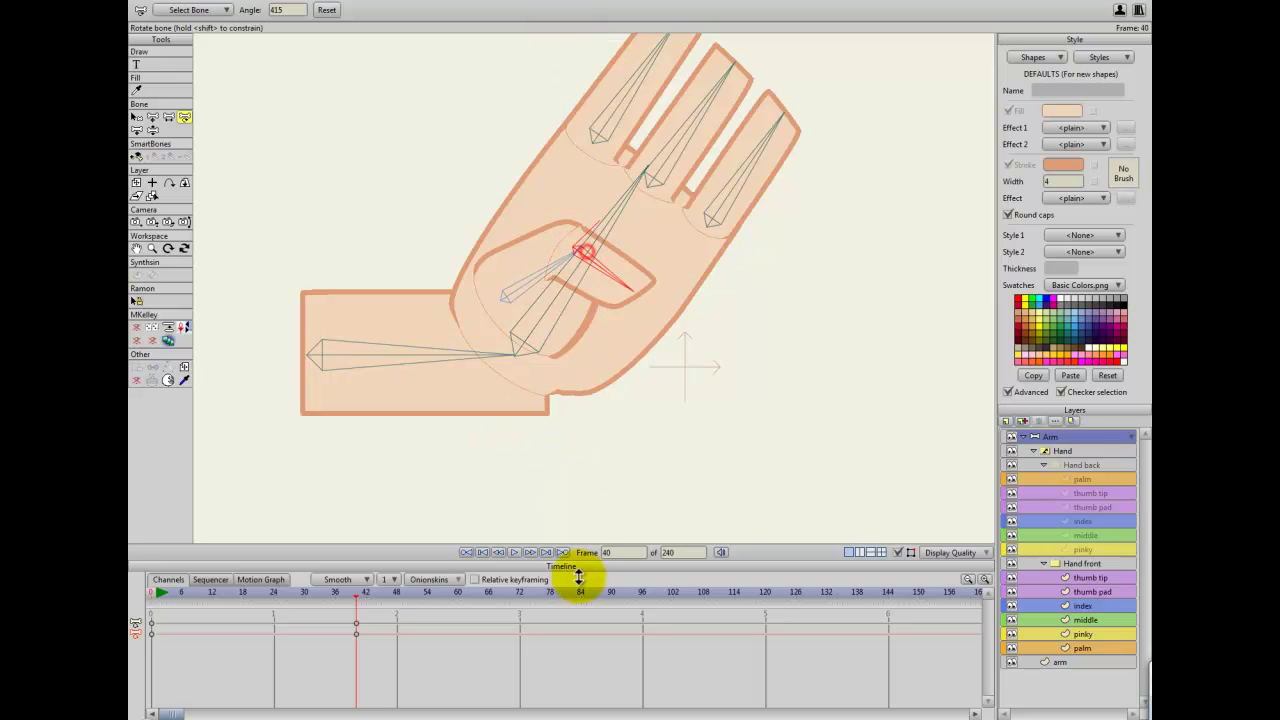
pyautogui.moveTo(609, 207); pyautogui.dragTo(637, 353)
pyautogui.click(673, 348)
pyautogui.moveTo(571, 404); pyautogui.dragTo(540, 482)
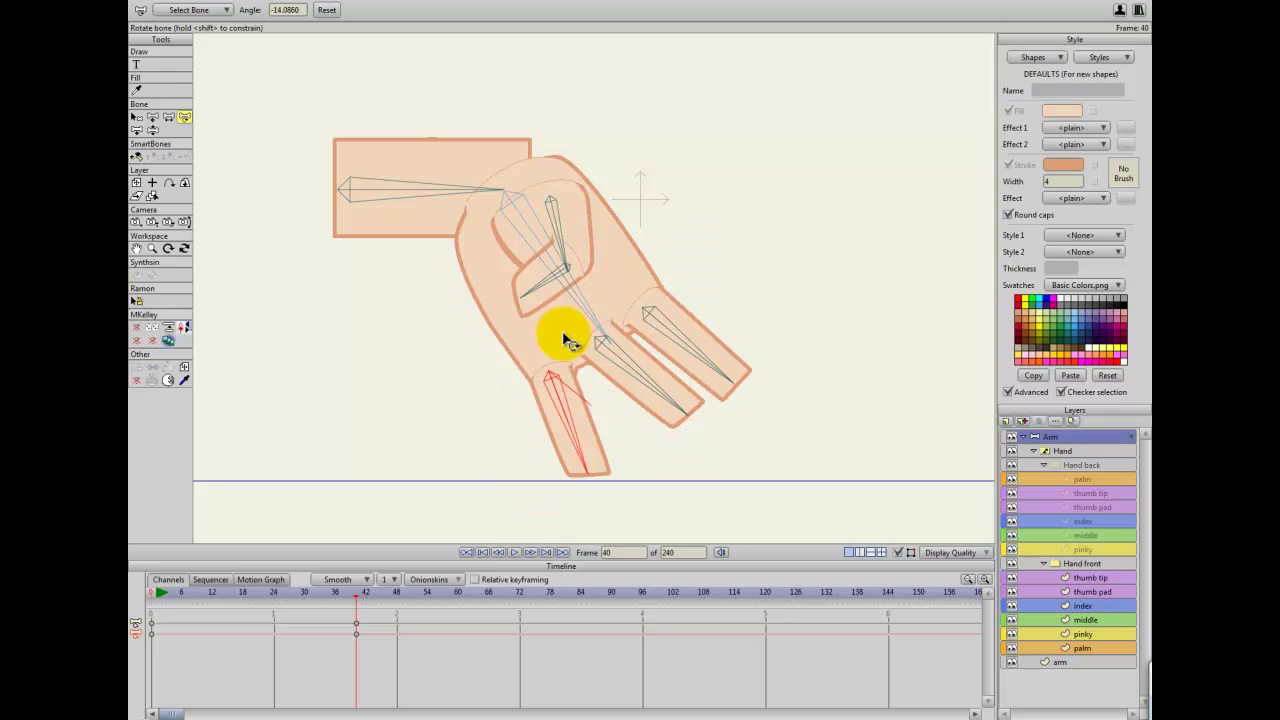
# Swing the hand bone back up to about 411 degrees at frame 40 and open the thumb outward from the palm
pyautogui.moveTo(554, 226); pyautogui.dragTo(634, 77)
pyautogui.moveTo(571, 257); pyautogui.dragTo(494, 49)
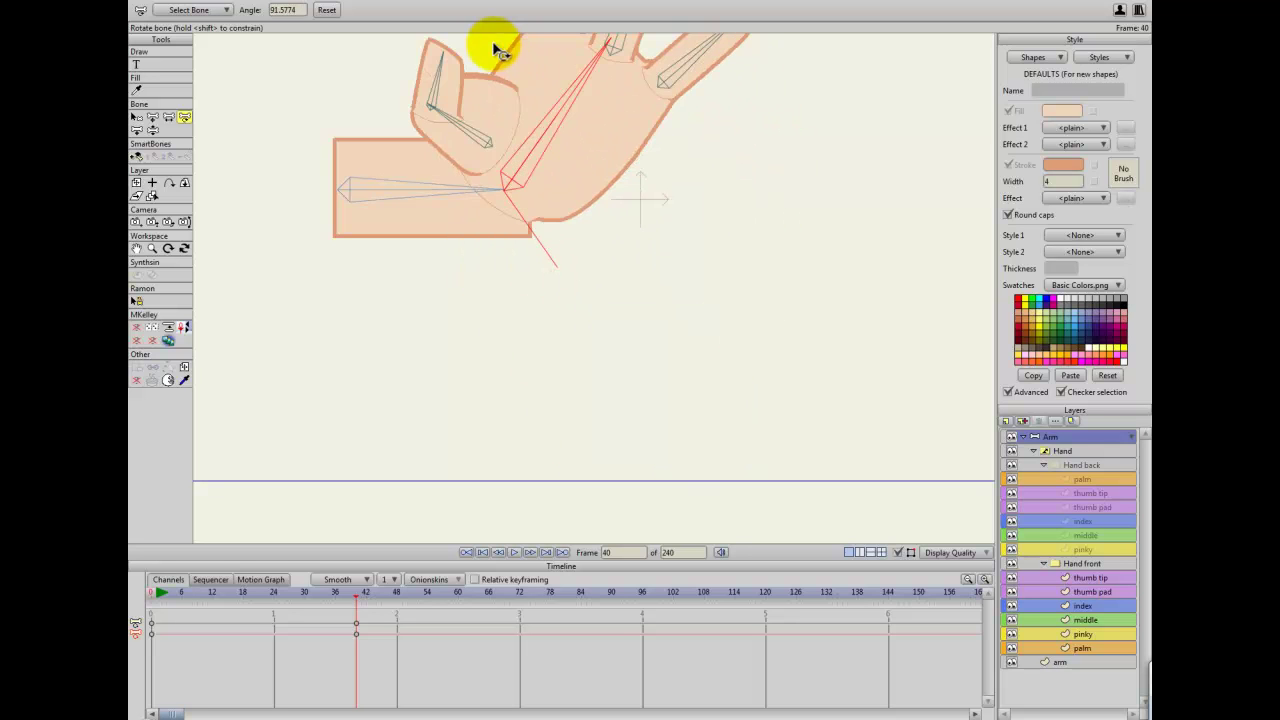
pyautogui.moveTo(537, 271); pyautogui.dragTo(691, 447)
pyautogui.scroll(-2, 547, 434)
pyautogui.scroll(5, 549, 438)
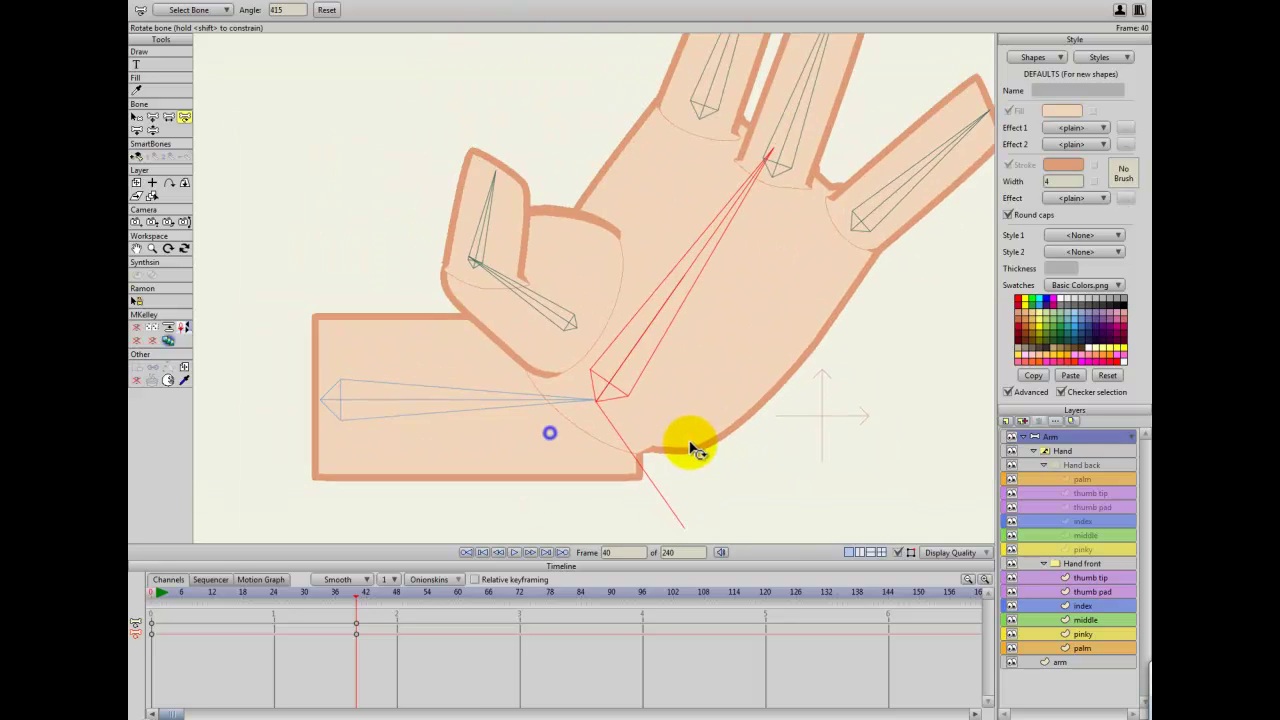
pyautogui.scroll(-2, 689, 446)
pyautogui.moveTo(696, 398); pyautogui.dragTo(626, 357)
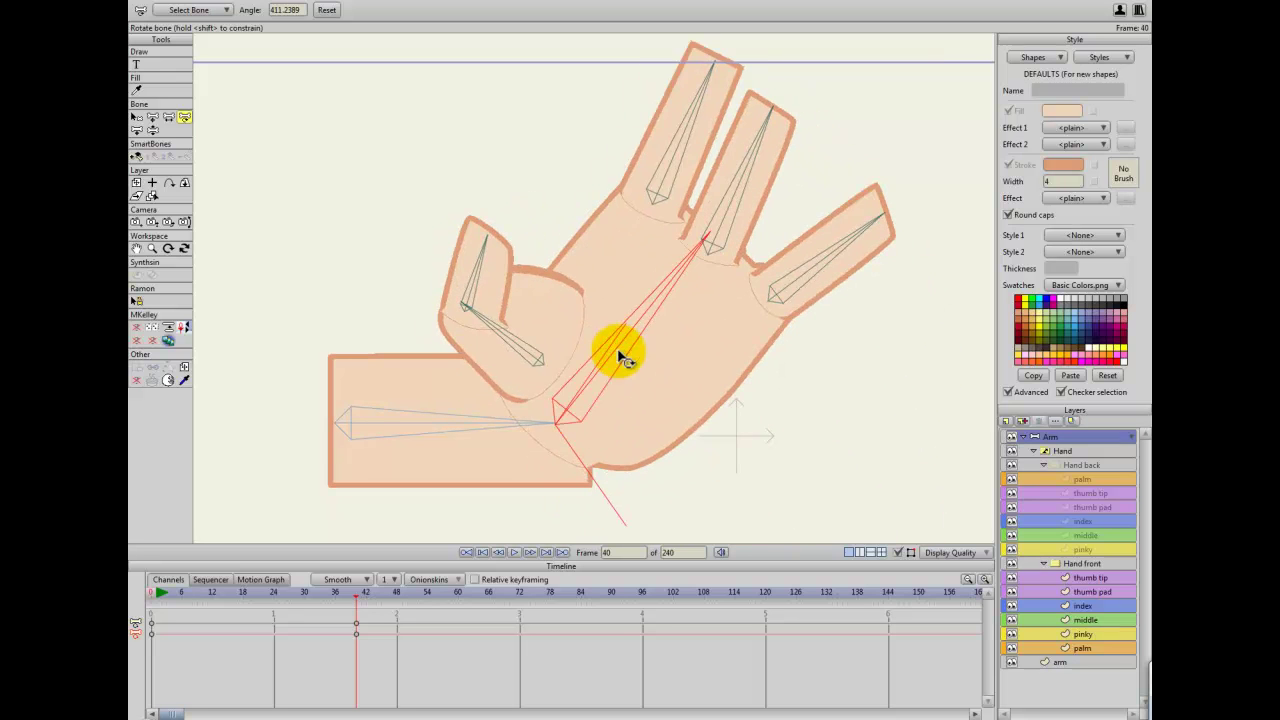
# Color the hand bone orange and the index finger bone blue to match their layer colors
pyautogui.click(136, 117)
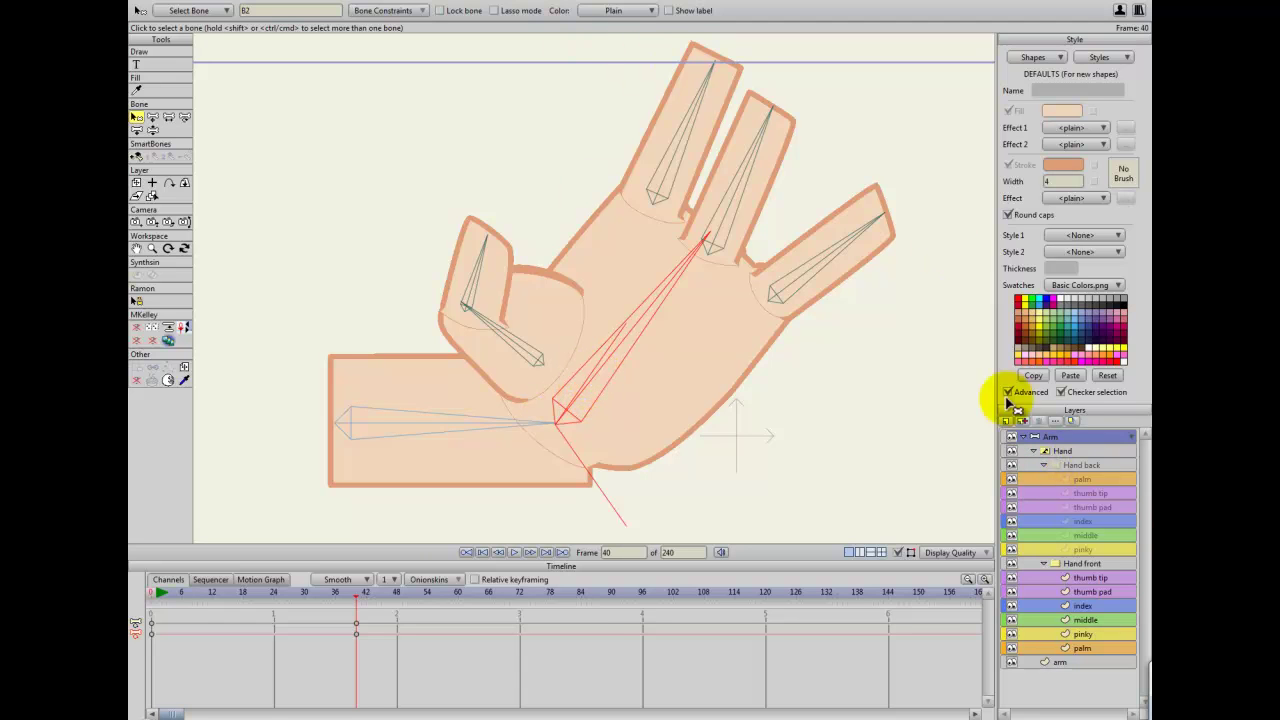
pyautogui.click(647, 17)
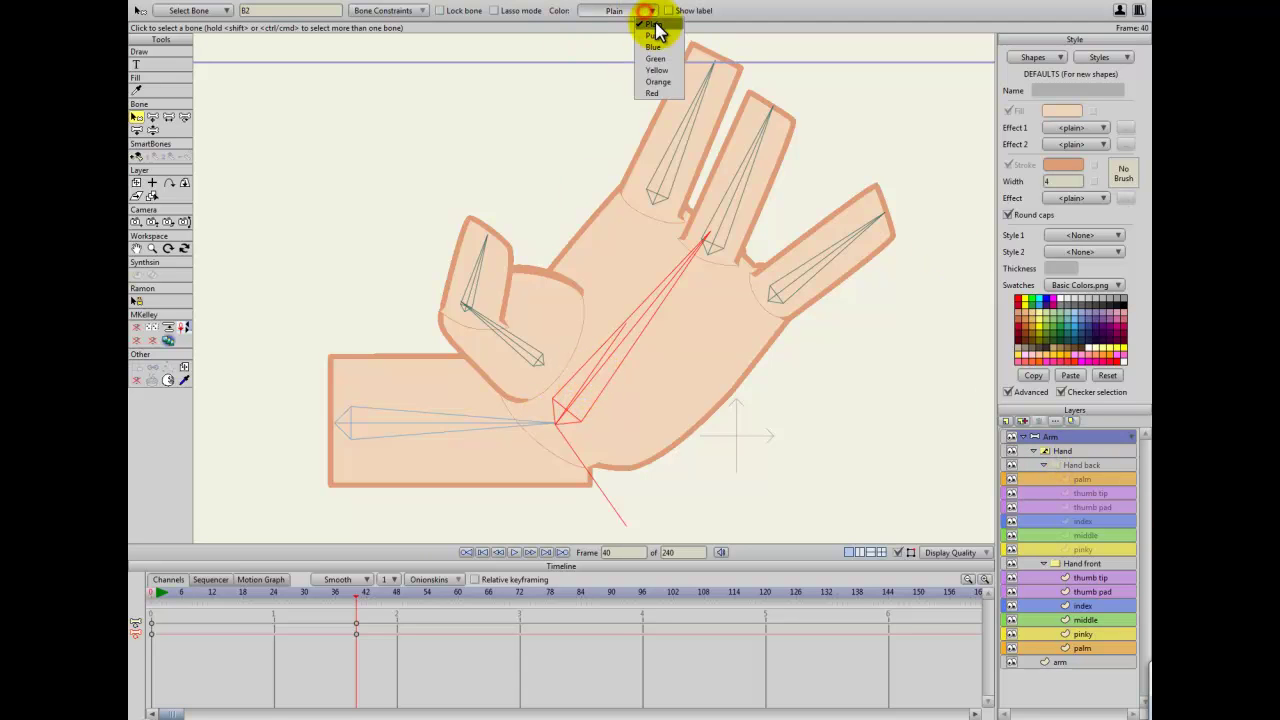
pyautogui.click(664, 84)
pyautogui.click(680, 152)
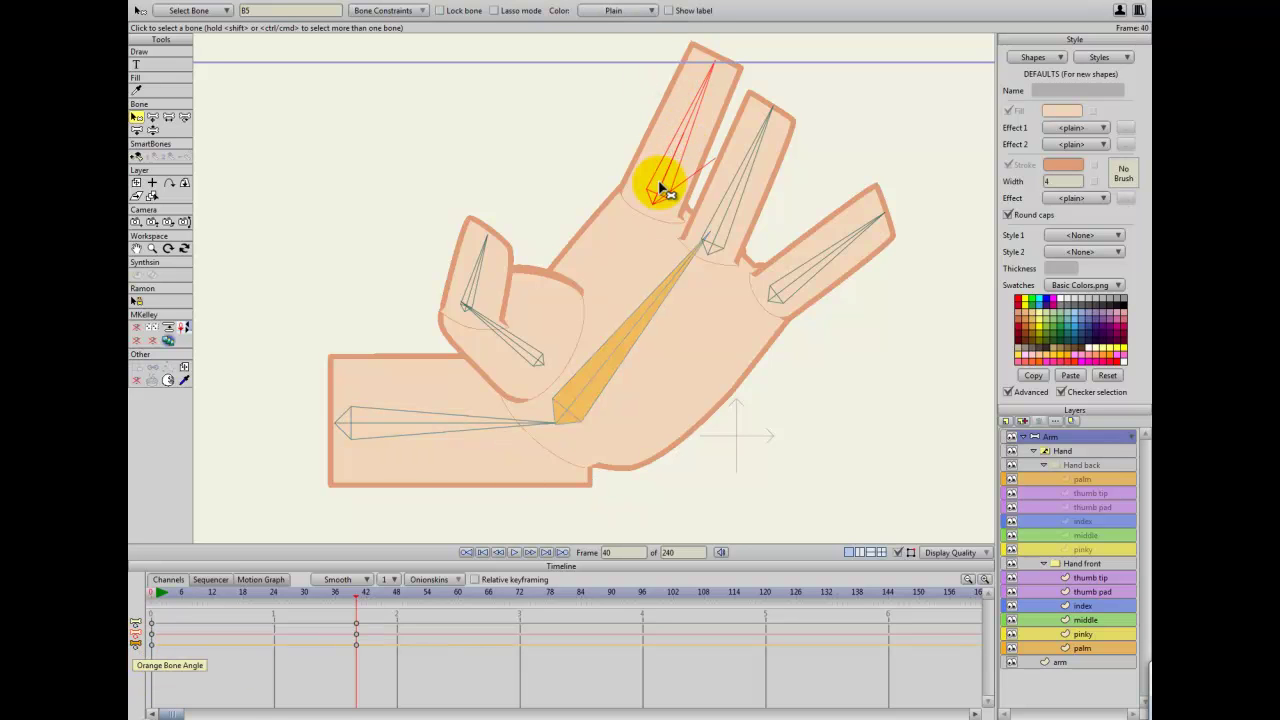
pyautogui.click(651, 14)
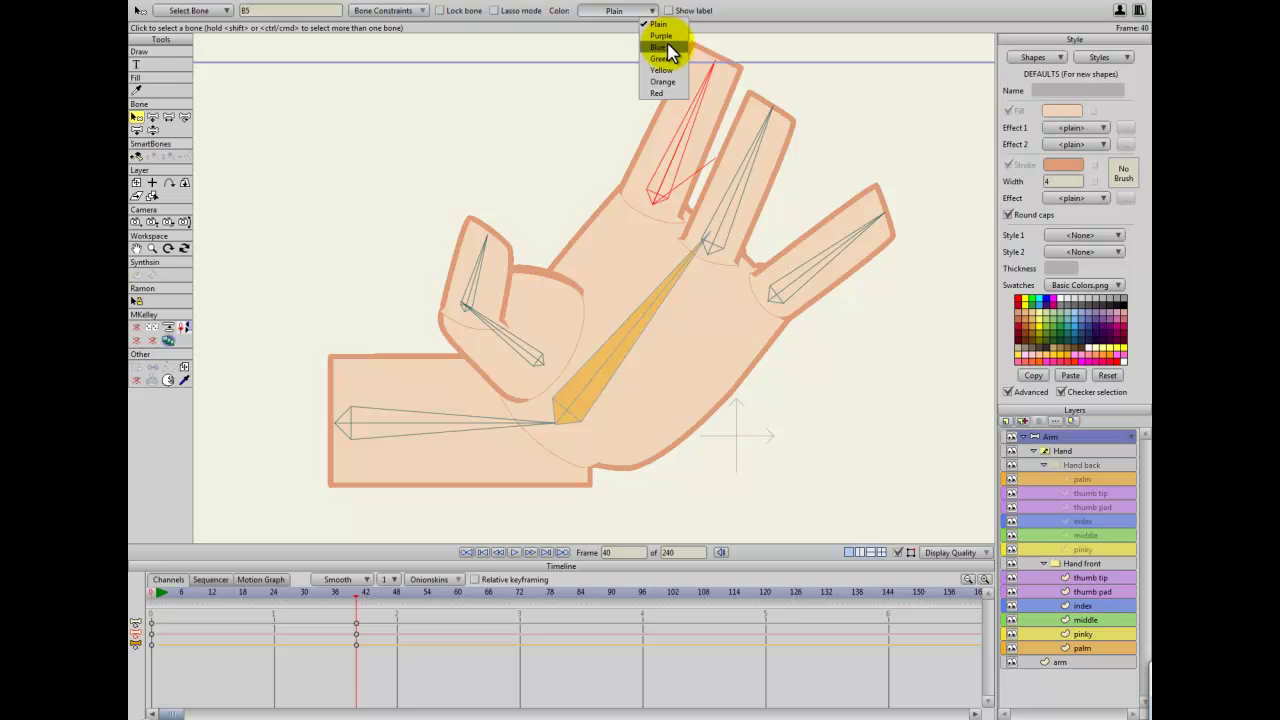
pyautogui.click(669, 47)
# Color the middle finger bone green and the pinky bone yellow
pyautogui.click(740, 190)
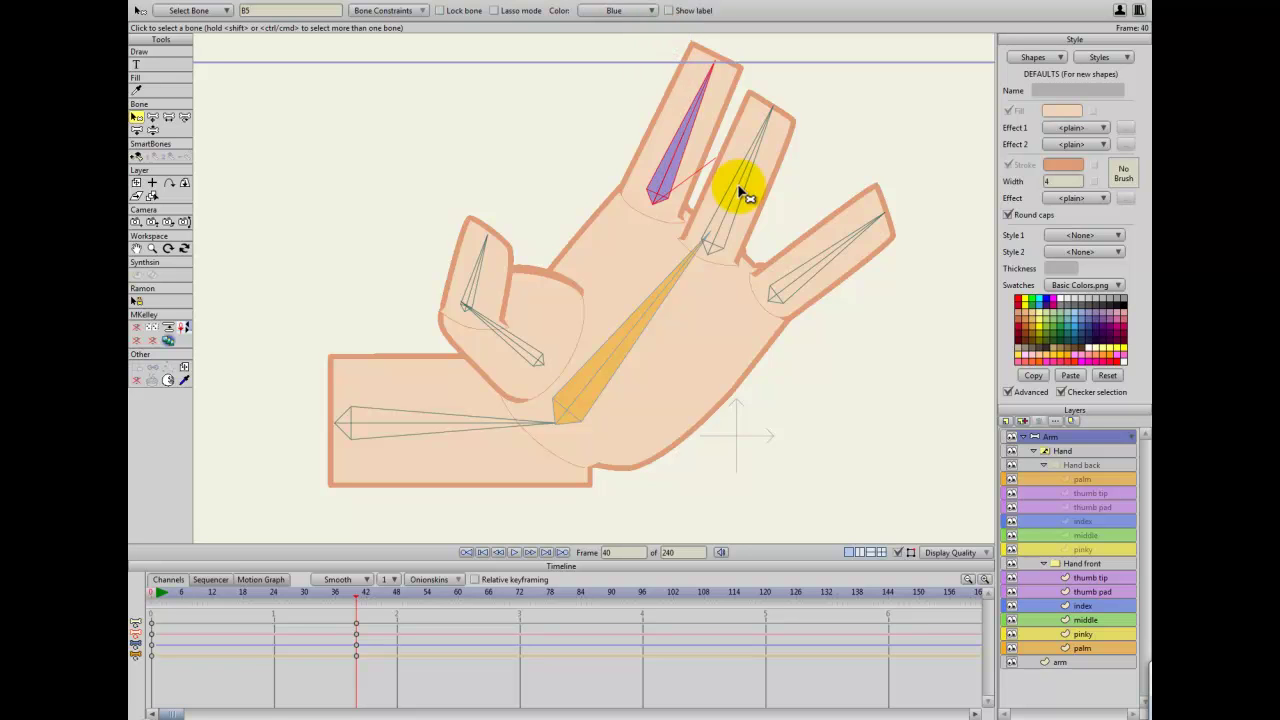
pyautogui.click(647, 12)
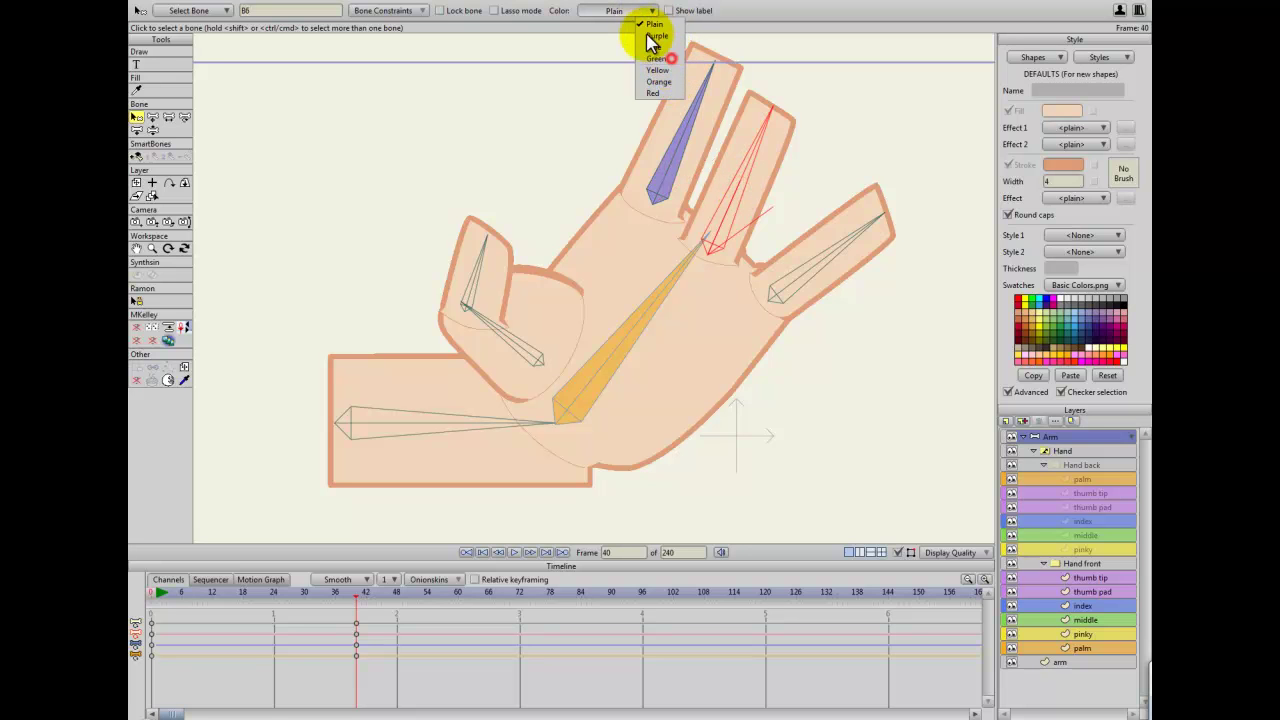
pyautogui.click(670, 59)
pyautogui.click(645, 11)
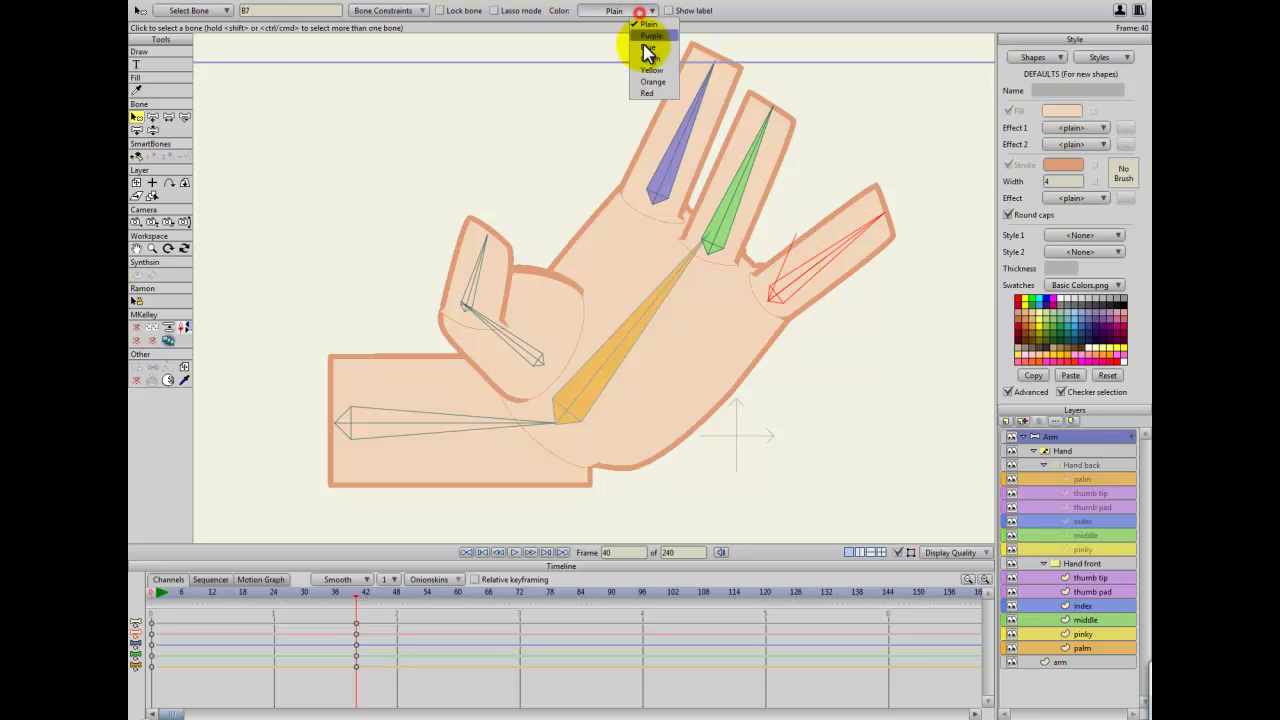
pyautogui.click(655, 80)
# Color both thumb bones purple together, then deselect them
pyautogui.click(476, 274)
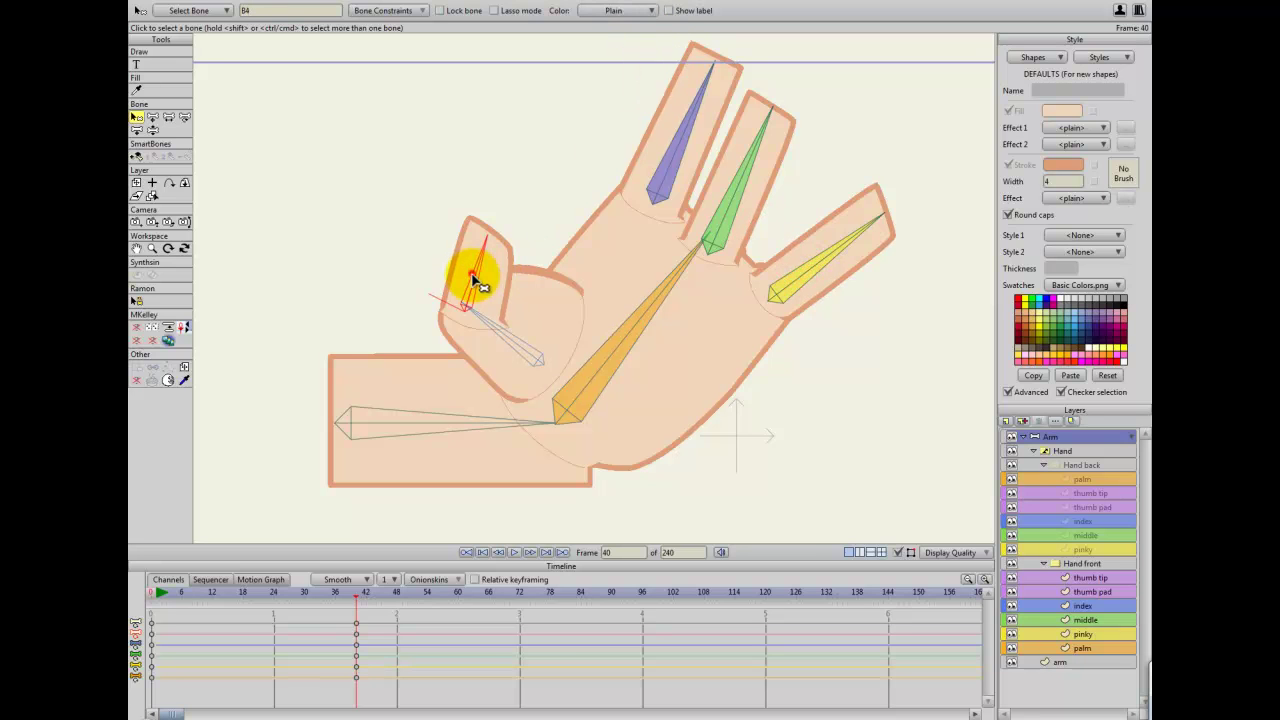
pyautogui.keyDown('shift'); pyautogui.click(498, 341); pyautogui.keyUp('shift')
pyautogui.click(618, 12)
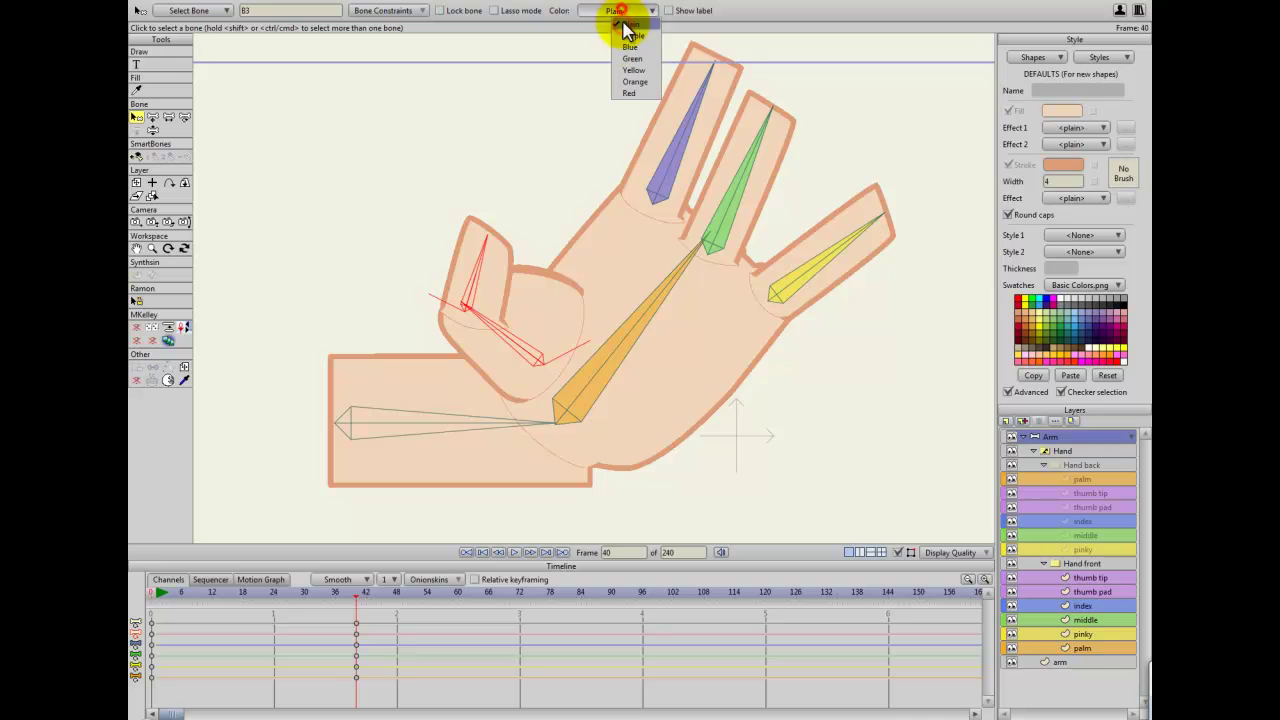
pyautogui.click(640, 36)
pyautogui.click(849, 373)
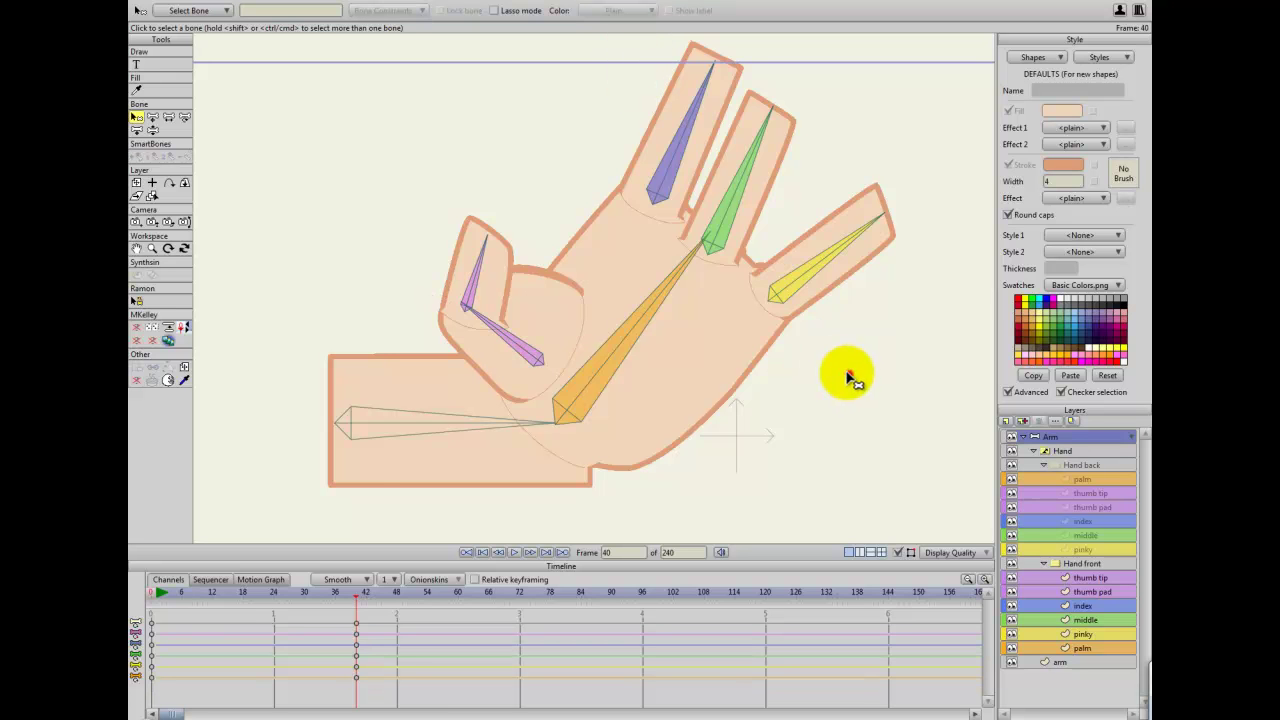
# Rotate the index finger bone toward the middle finger at frame 37 to an angle of about -14.7 degrees
pyautogui.scroll(-1, 783, 373)
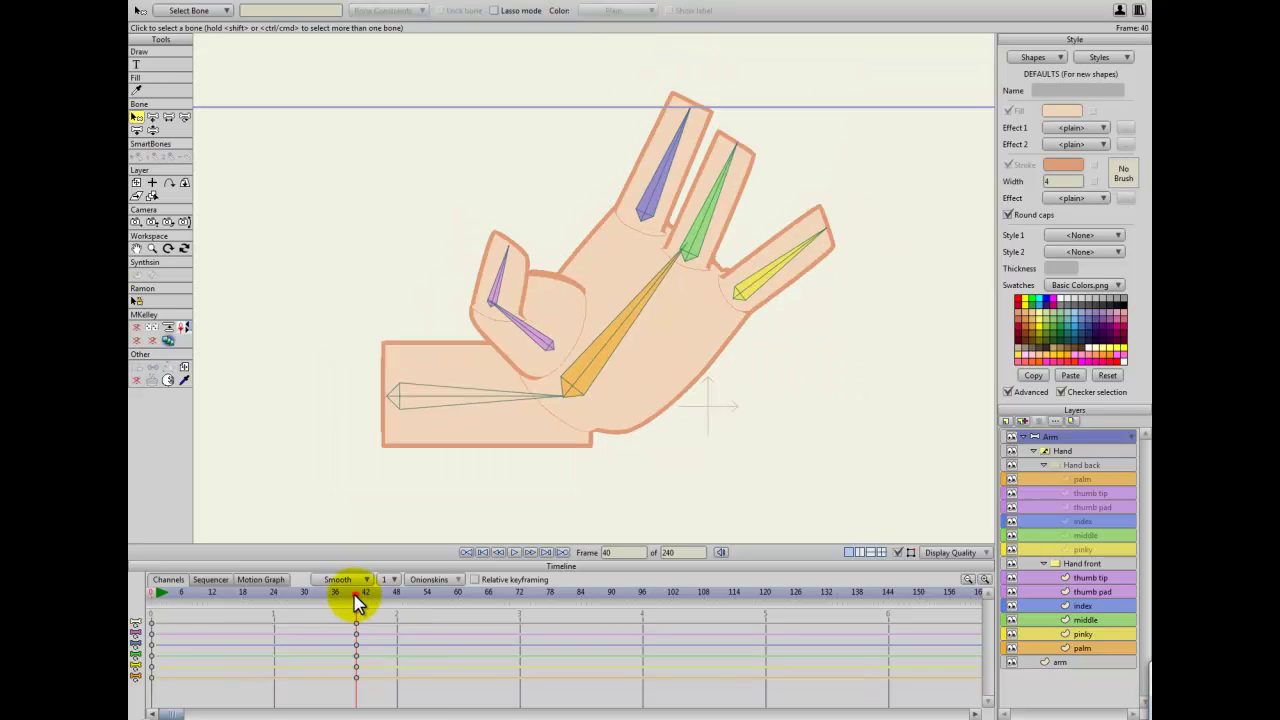
pyautogui.moveTo(334, 593)
pyautogui.mouseDown()
pyautogui.moveTo(171, 591)
pyautogui.moveTo(360, 602)
pyautogui.moveTo(341, 594)
pyautogui.mouseUp()
pyautogui.click(598, 348)
pyautogui.press('r')
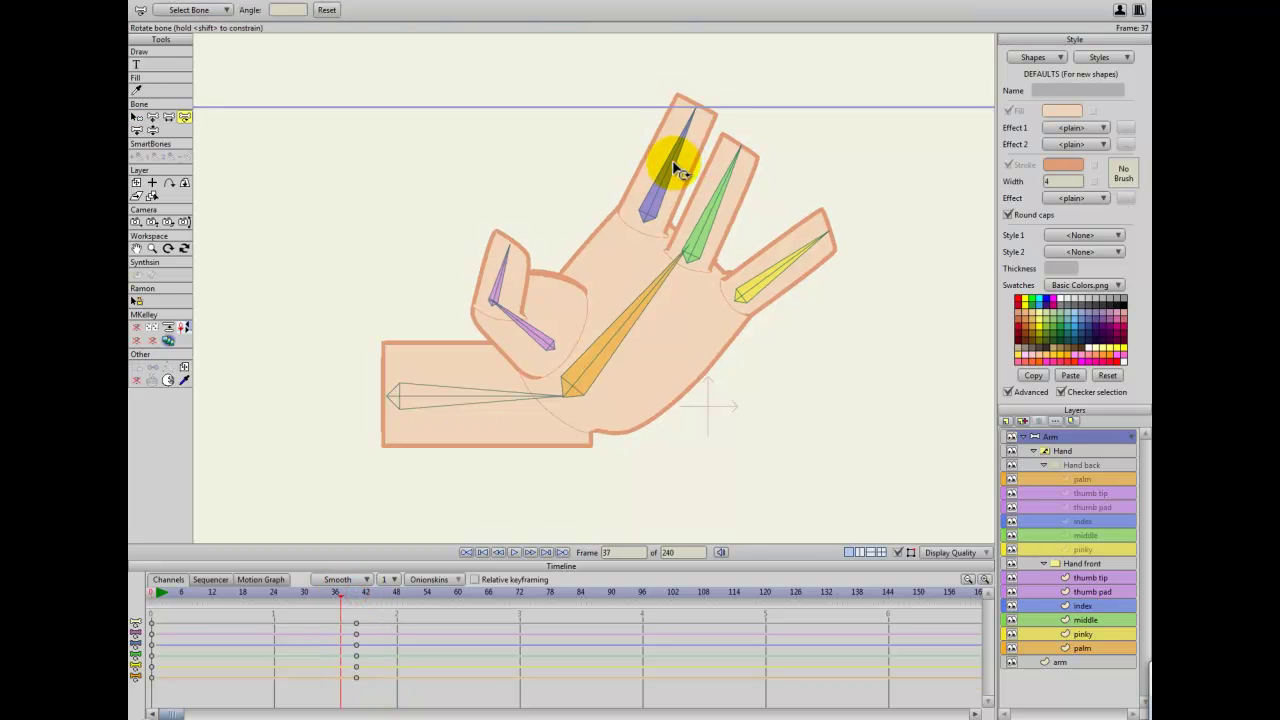
pyautogui.moveTo(675, 162); pyautogui.dragTo(715, 250)
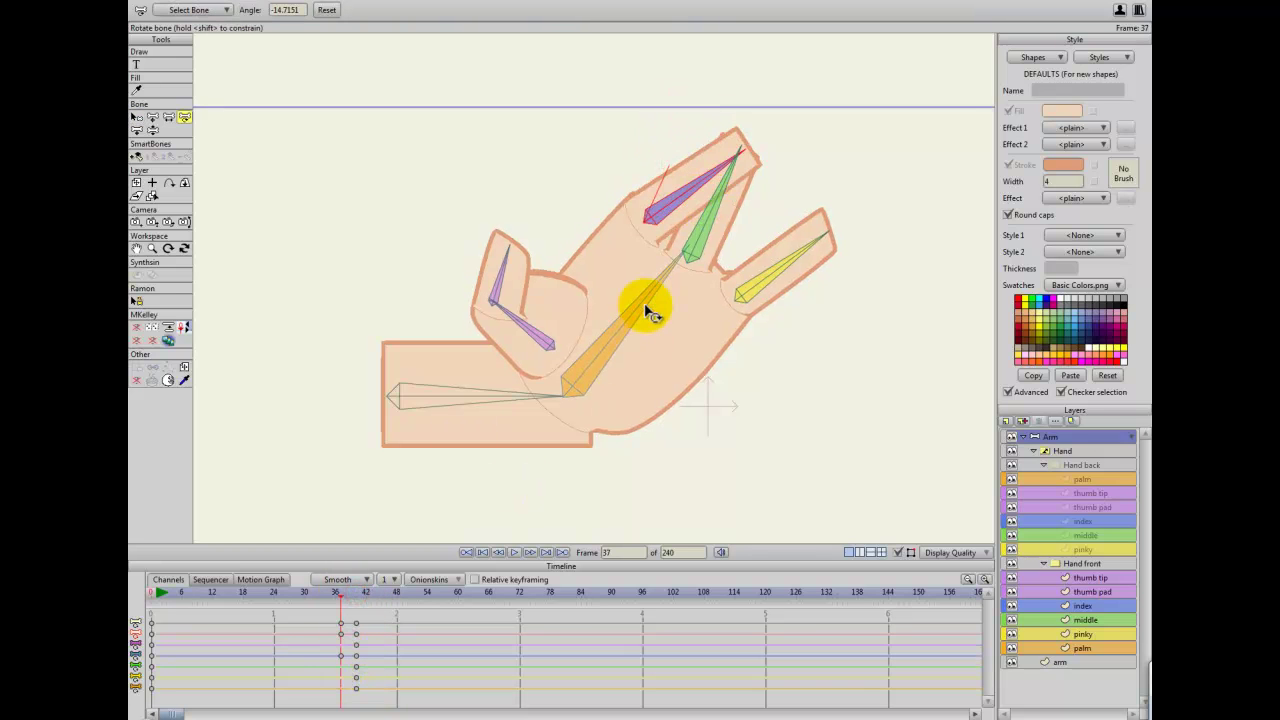
# Key the pinky bone at frame 37 and rotate the middle finger bone at frame 38 to about 359 degrees
pyautogui.click(778, 295)
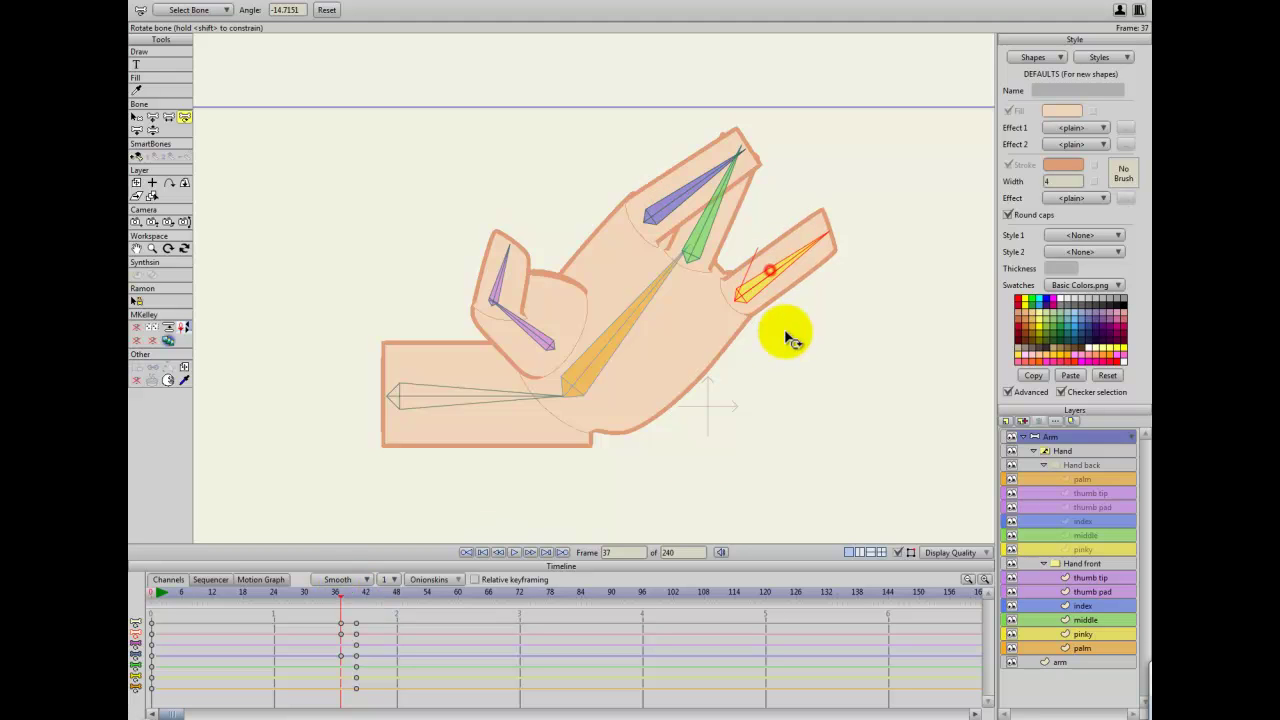
pyautogui.click(347, 596)
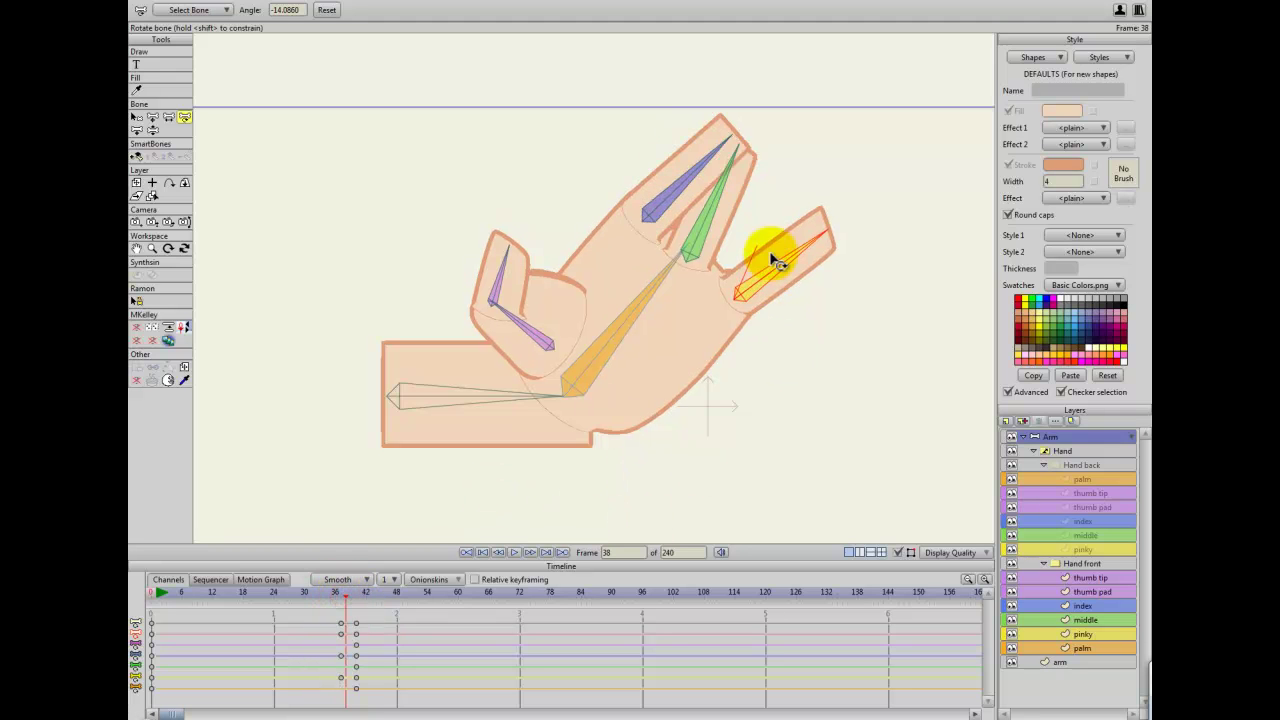
pyautogui.moveTo(729, 214); pyautogui.dragTo(734, 234)
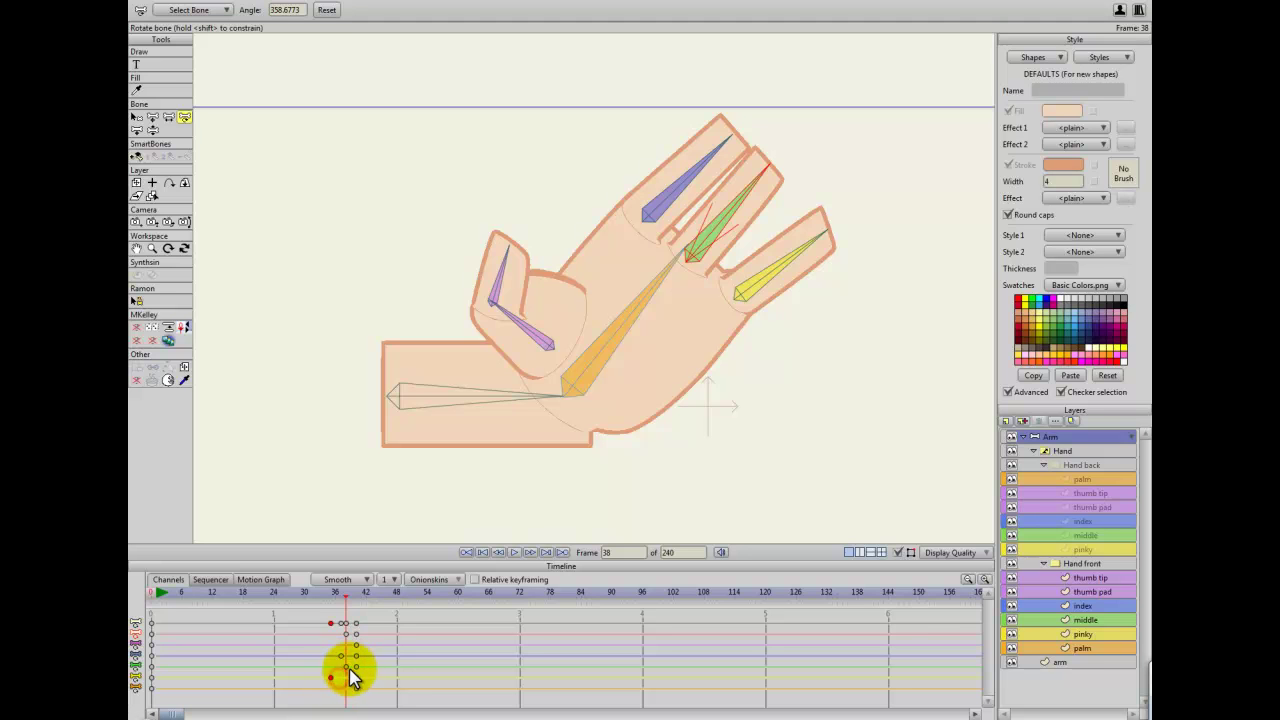
# Stagger the finger bones' keyframes by moving the index key to about frame 33, the pinky key to 35 and the middle key to 37
pyautogui.moveTo(346, 667)
pyautogui.mouseDown()
pyautogui.moveTo(293, 658)
pyautogui.moveTo(322, 660)
pyautogui.mouseUp()
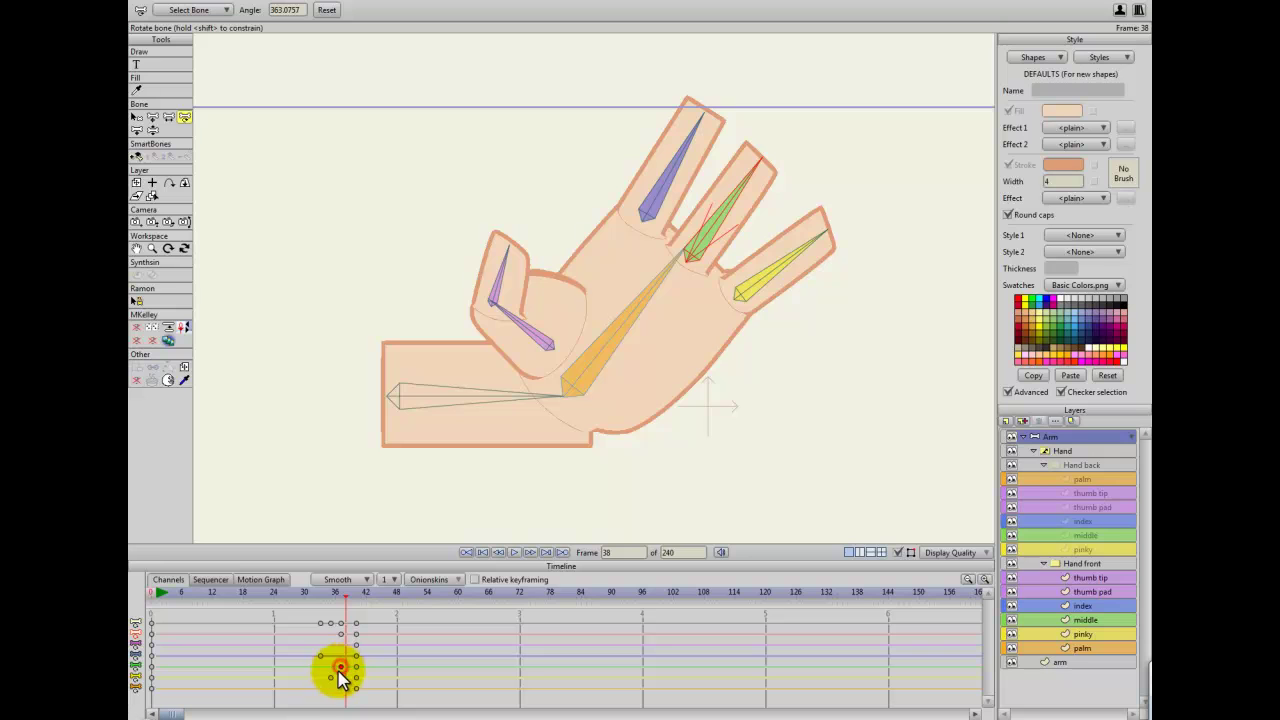
pyautogui.click(341, 666)
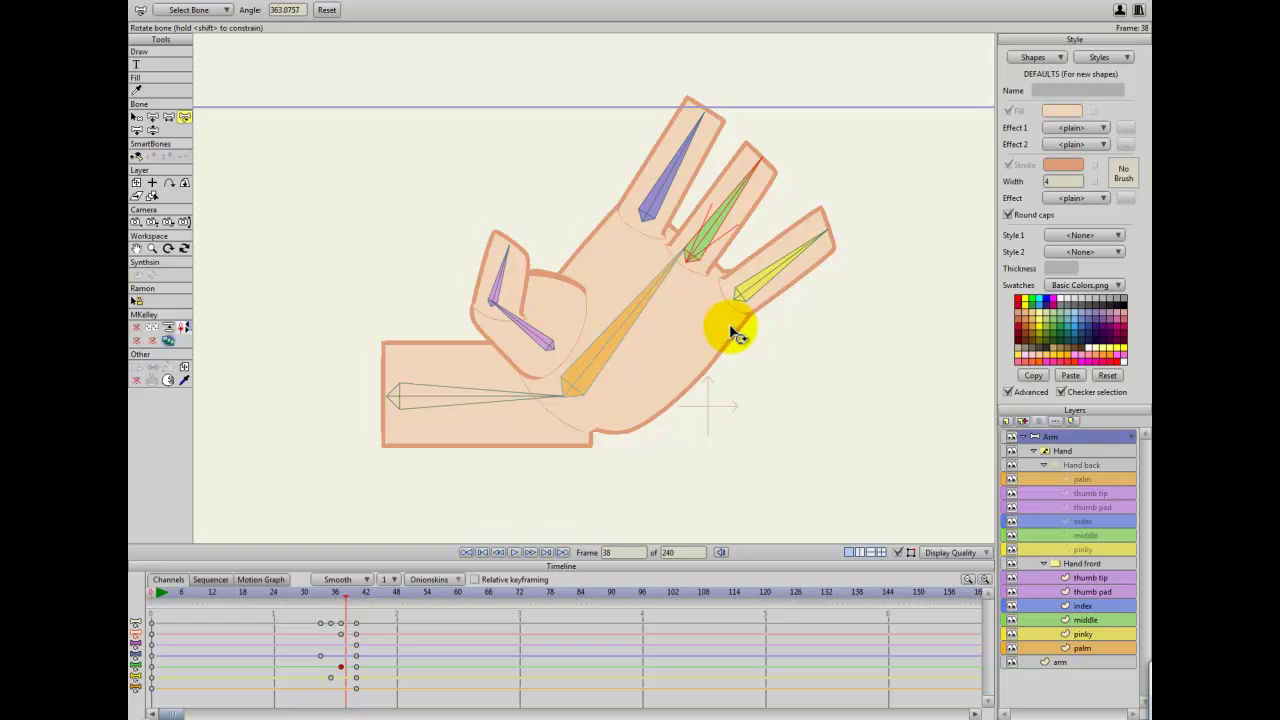
pyautogui.scroll(-2, 730, 337)
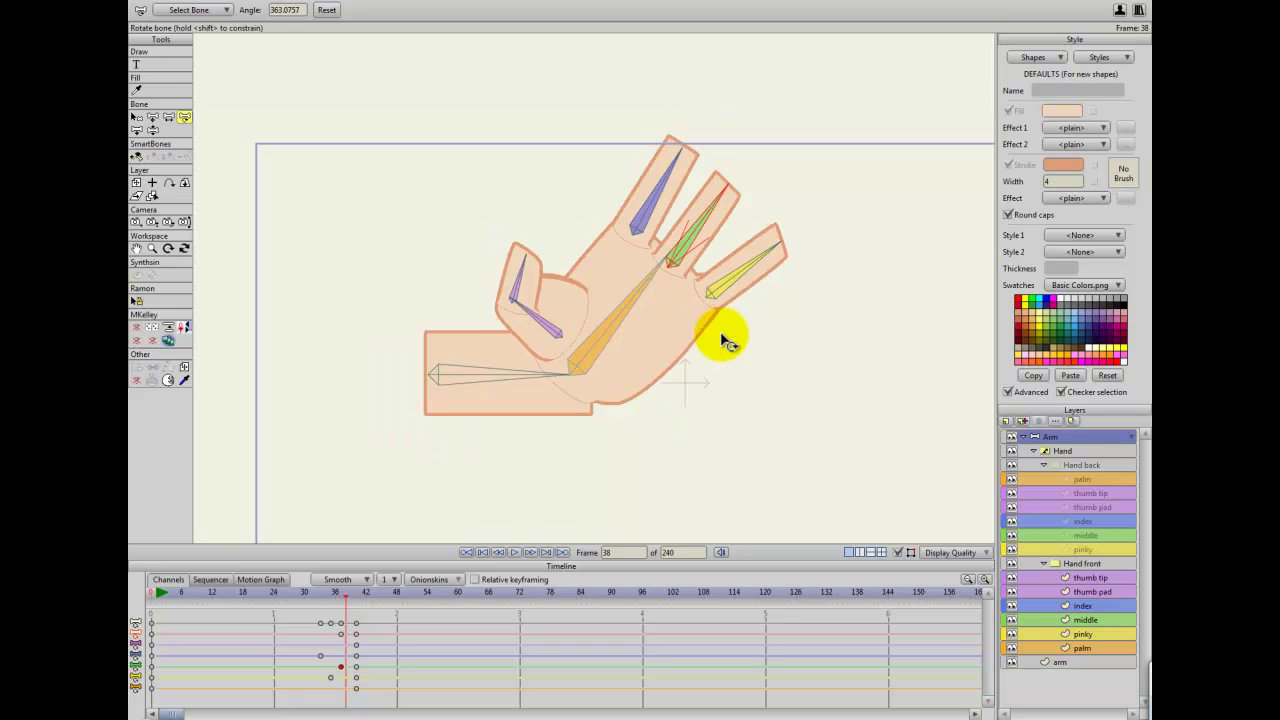
pyautogui.moveTo(721, 334); pyautogui.dragTo(730, 354)
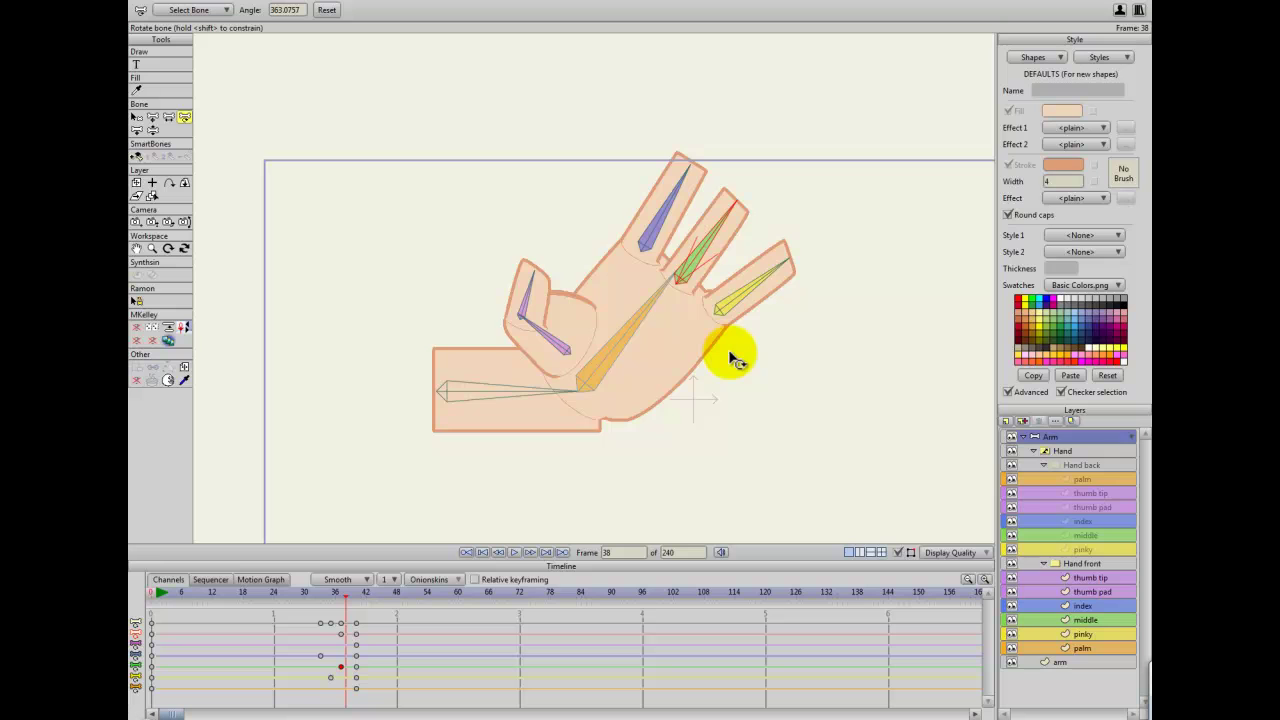